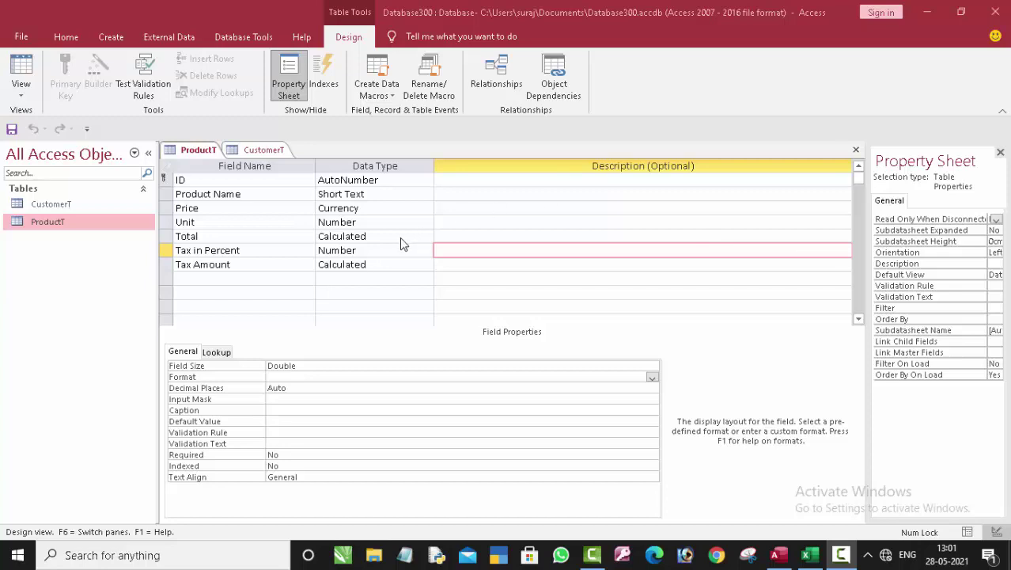
Open the CustomerT table to view its records
left_click(493, 235)
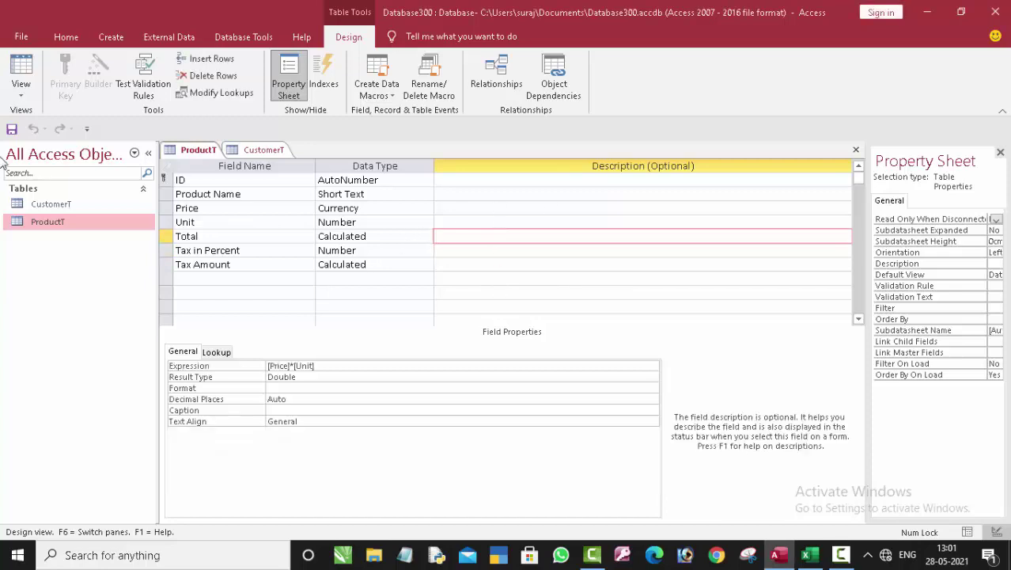
double_click(63, 204)
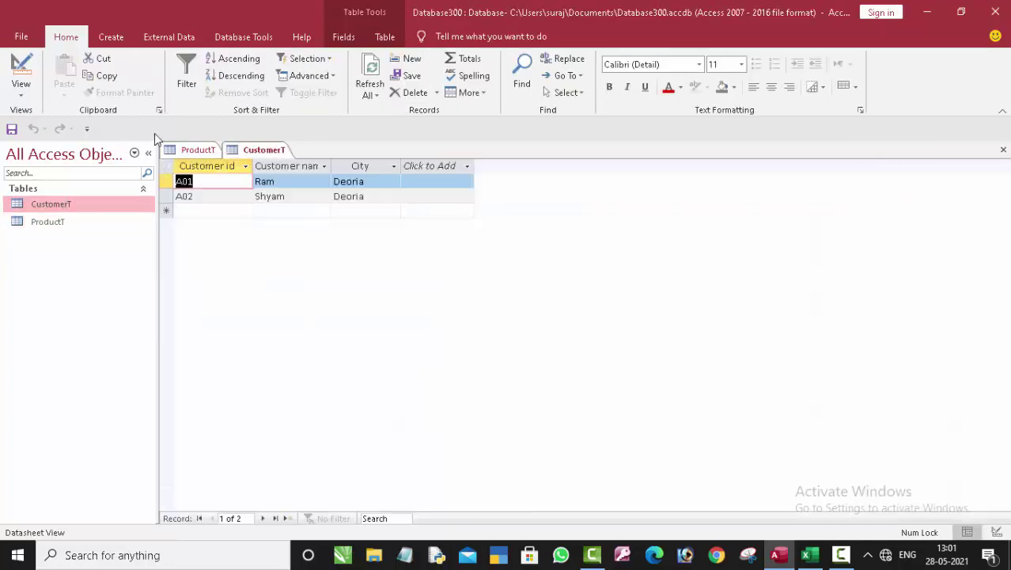
left_click(62, 225)
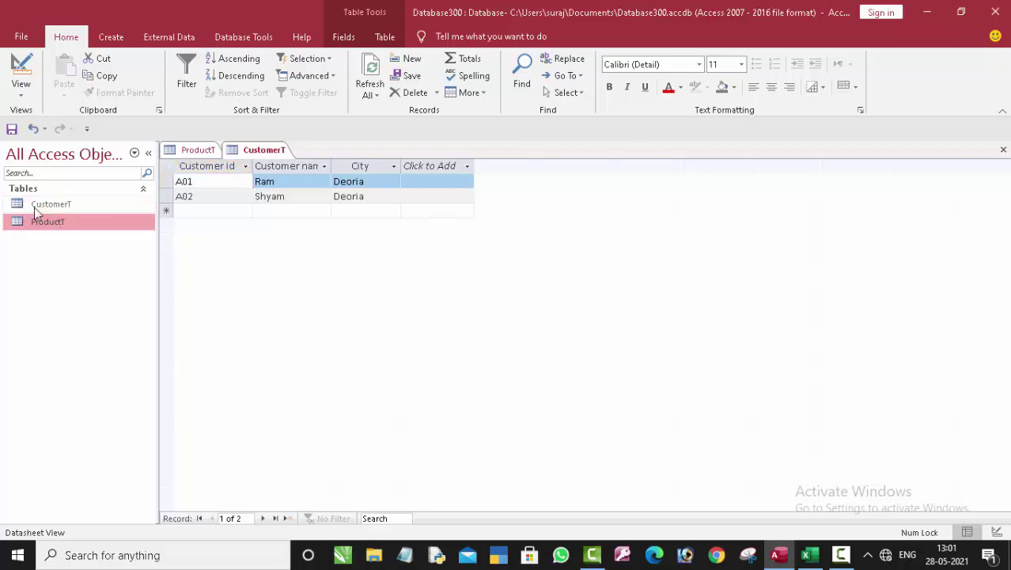
left_click(46, 206)
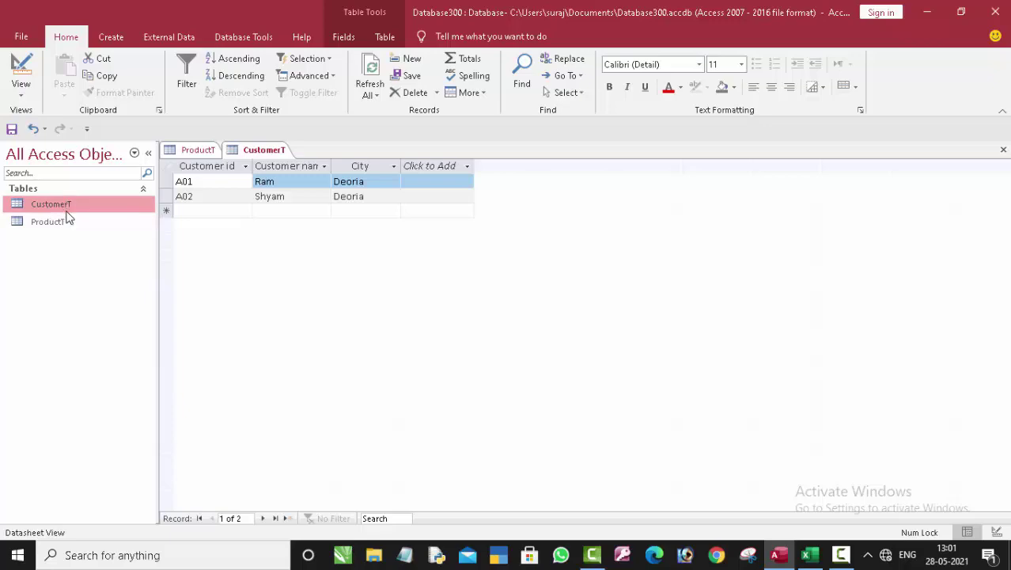
double_click(66, 210)
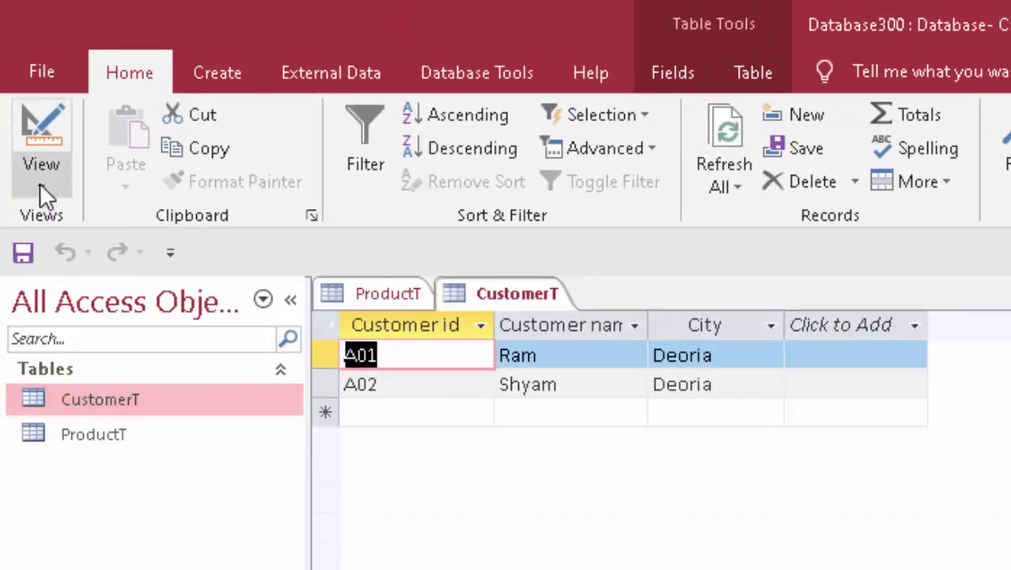
Switch CustomerT to Design View and back, then open ProductT's datasheet
left_click(40, 184)
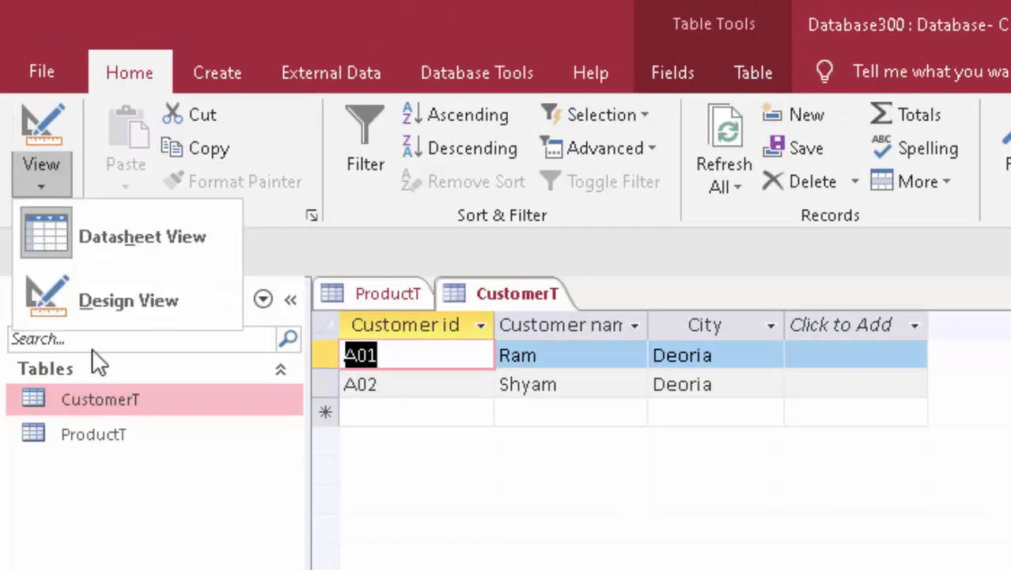
left_click(120, 295)
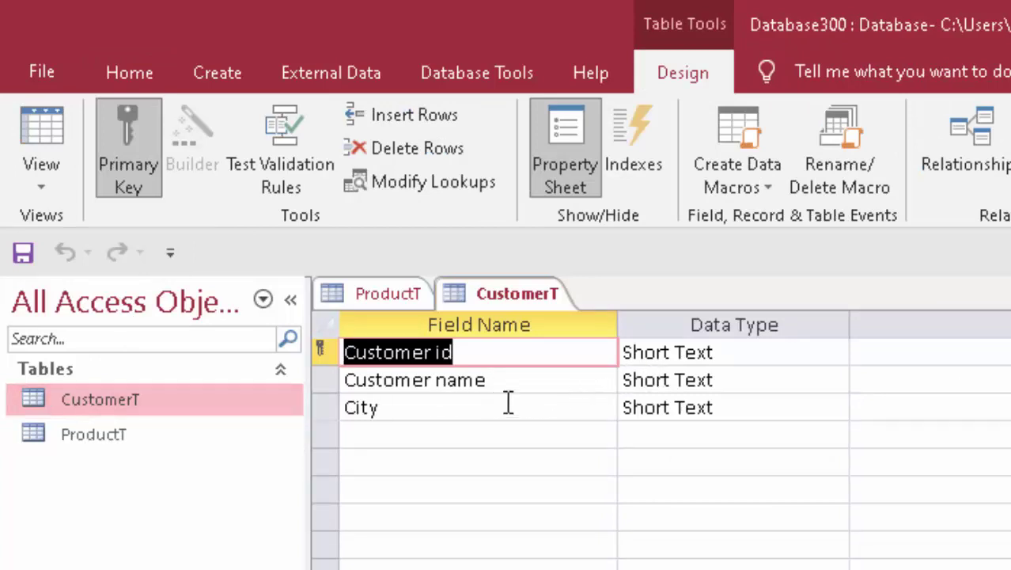
left_click(37, 130)
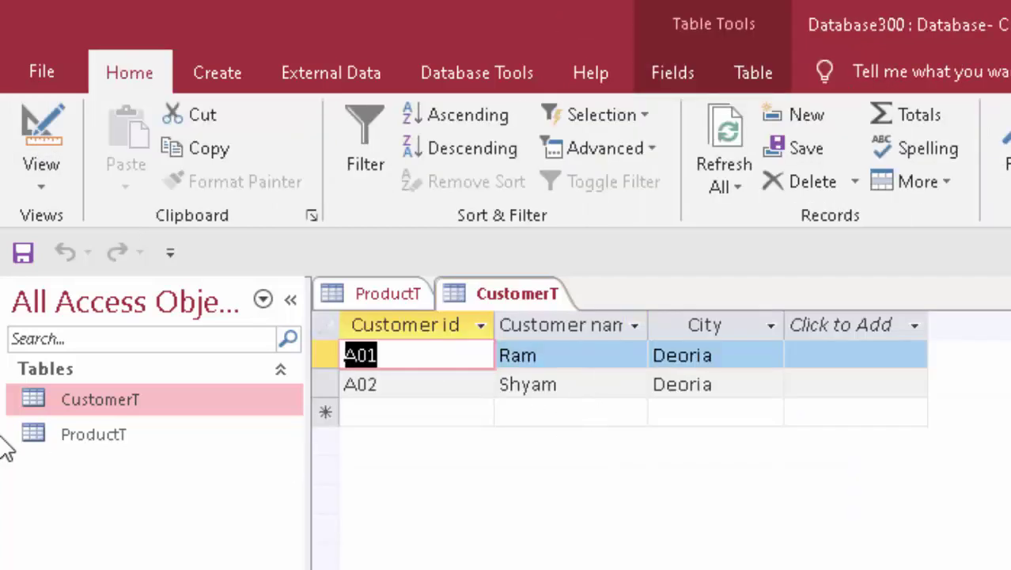
double_click(70, 436)
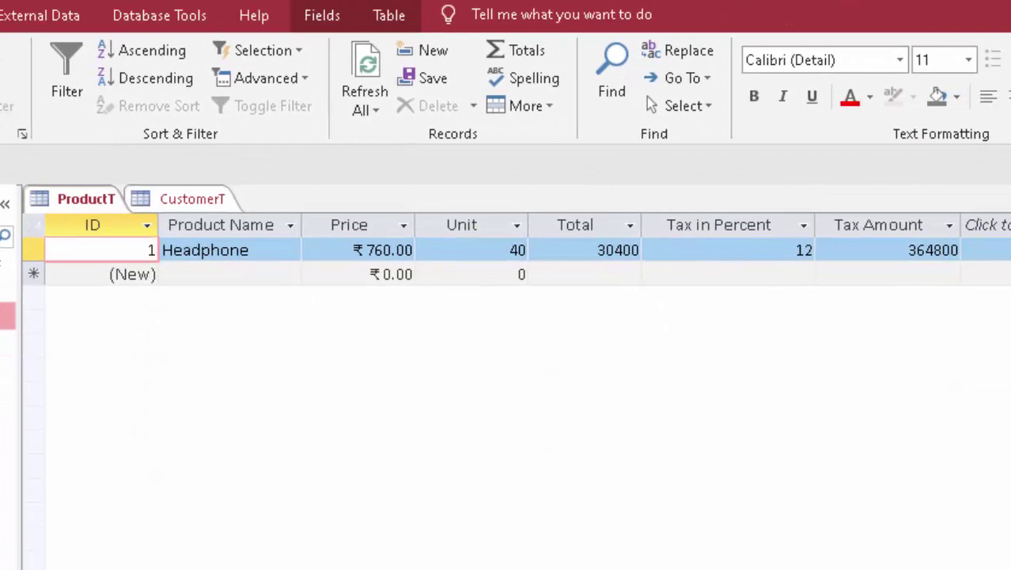
In ProductT's Design View, append /100 to the Tax Amount expression
right_click(8, 315)
left_click(24, 365)
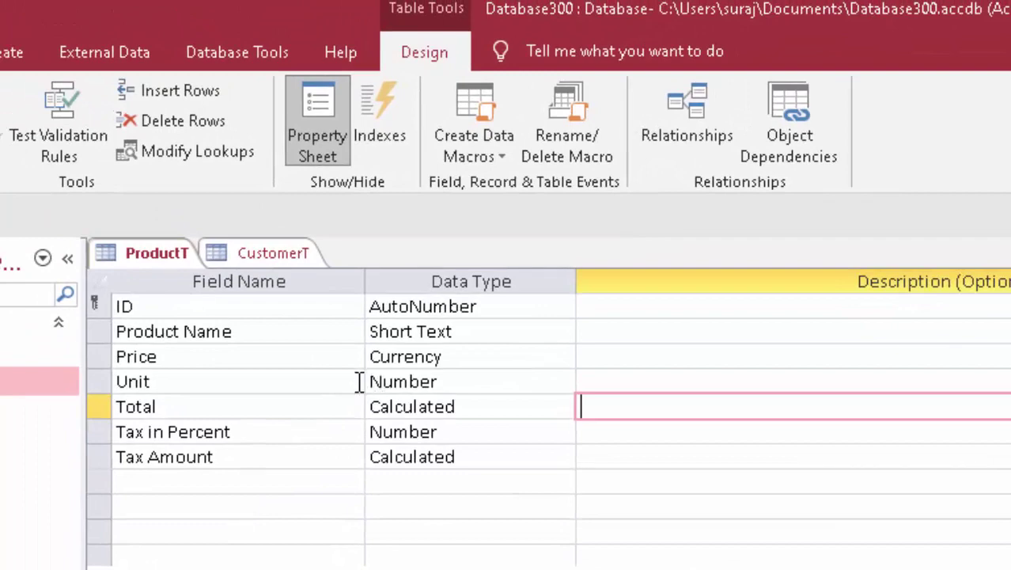
left_click(473, 380)
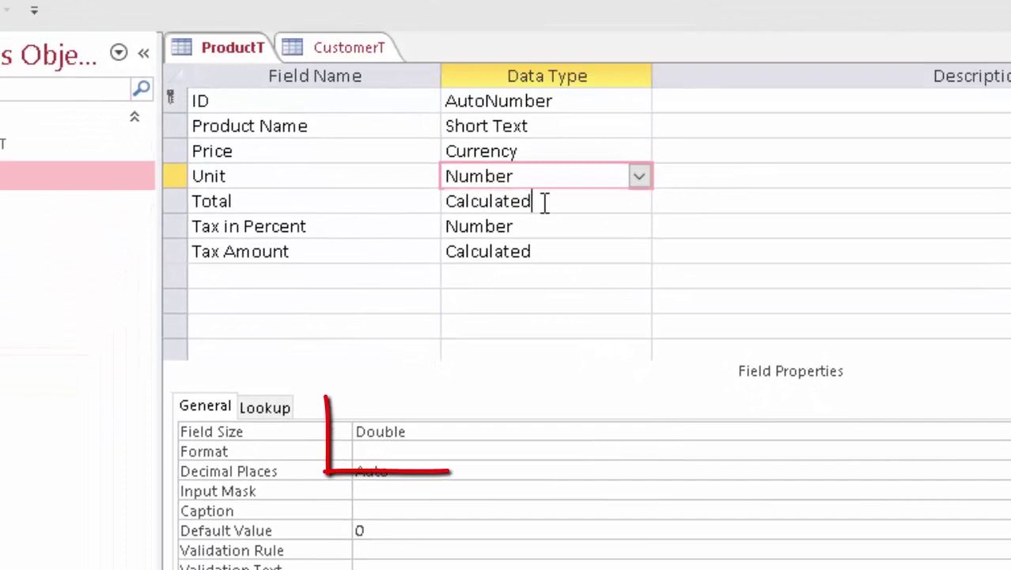
left_click(542, 209)
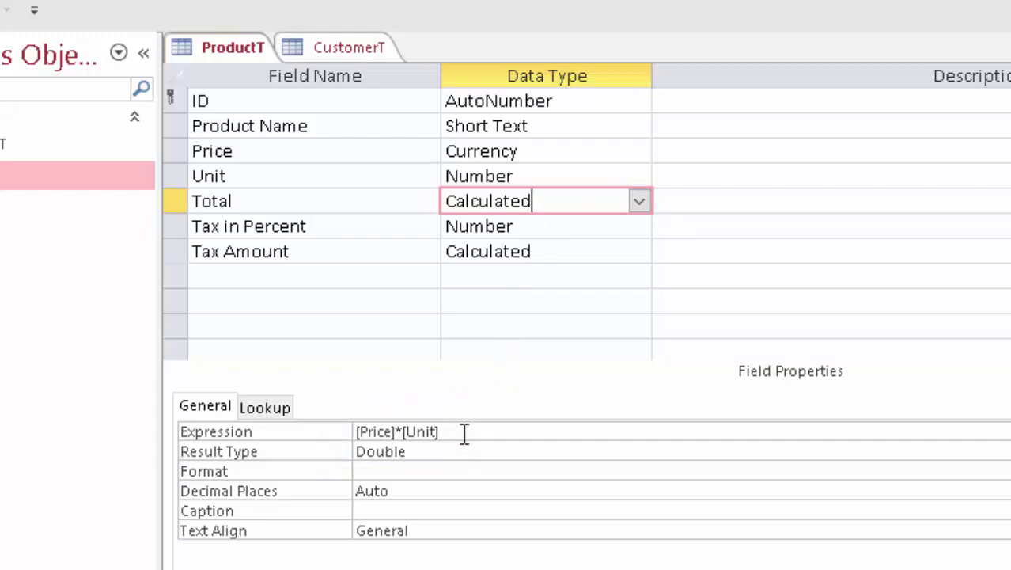
left_click(547, 223)
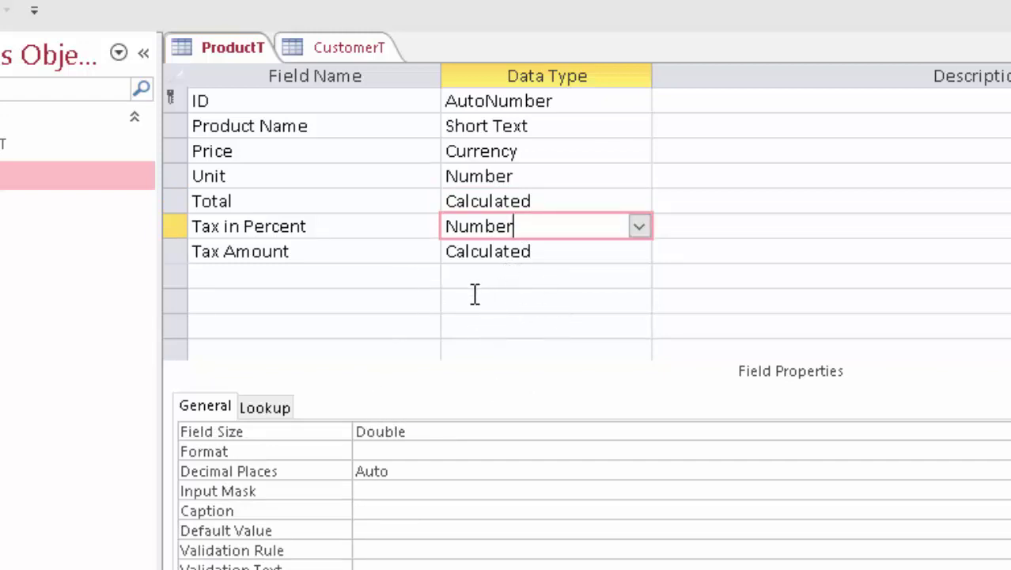
left_click(555, 251)
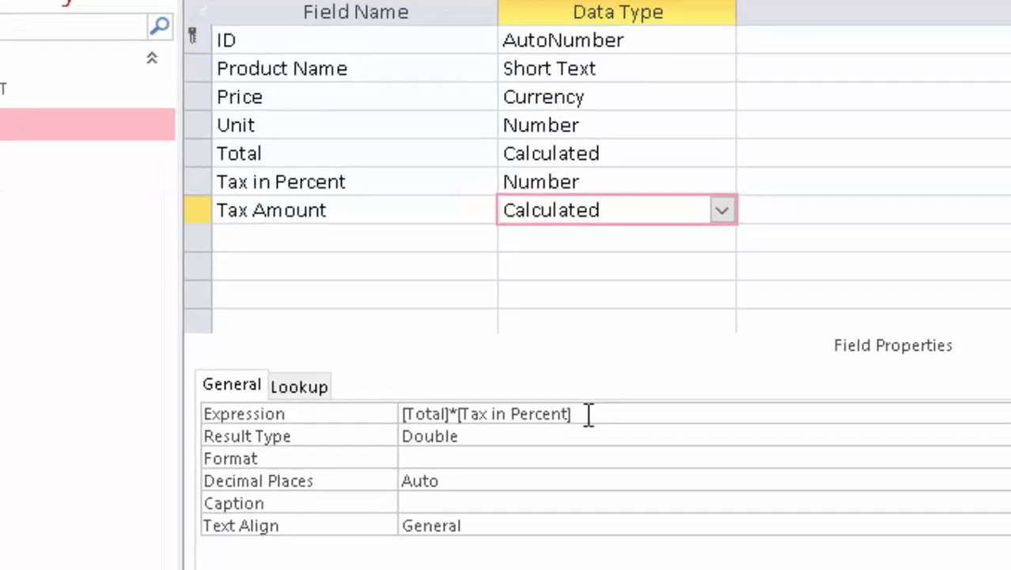
left_click(522, 432)
type("/")
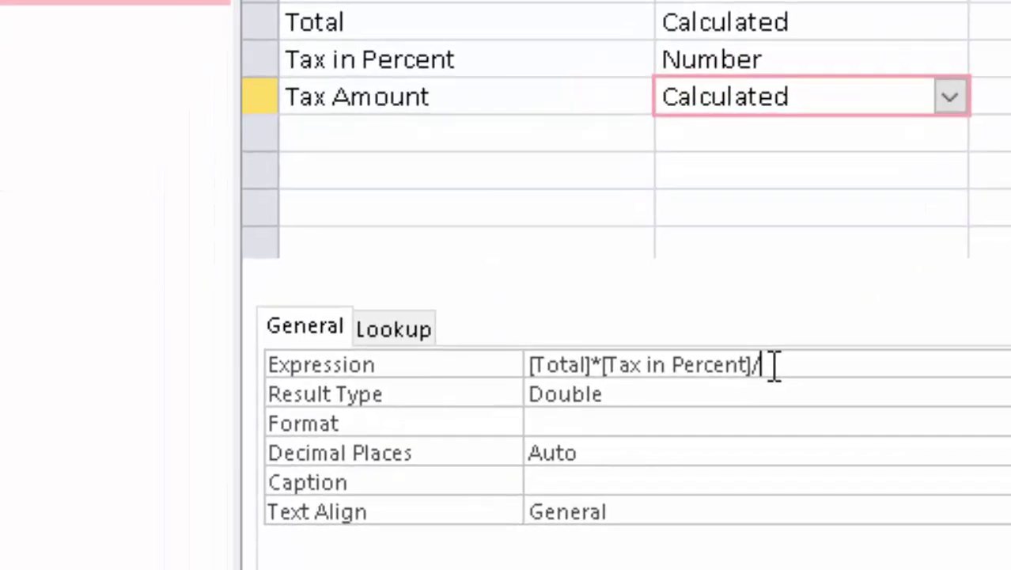
type("100")
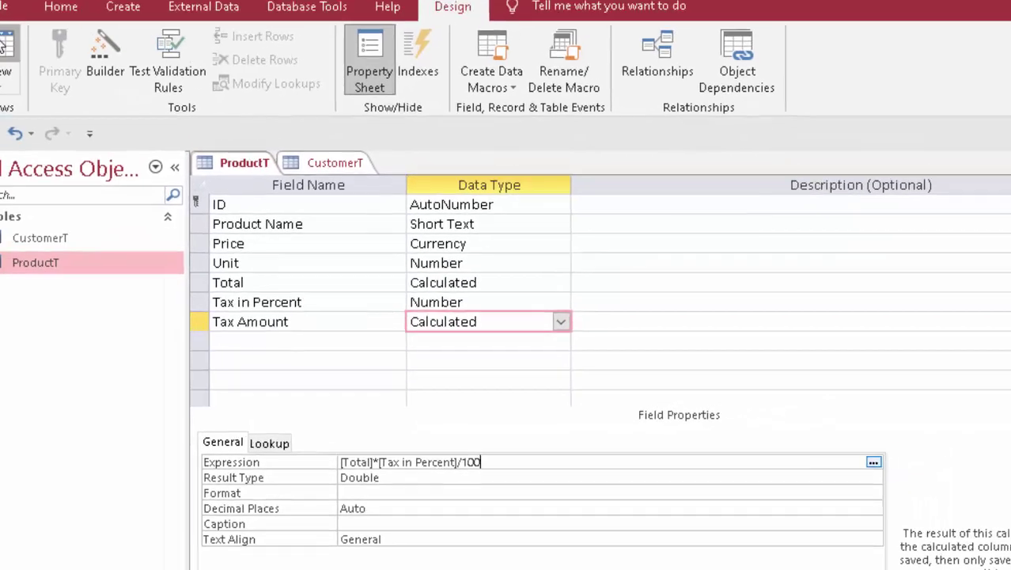
Save ProductT, return to its records, and set Headphone's Tax in Percent to 5
left_click(19, 87)
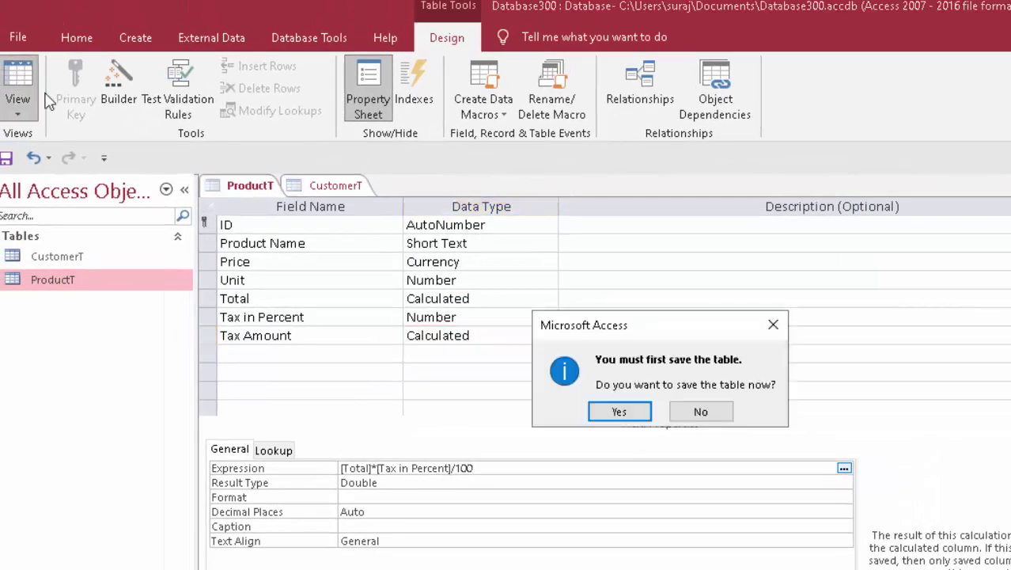
left_click(619, 412)
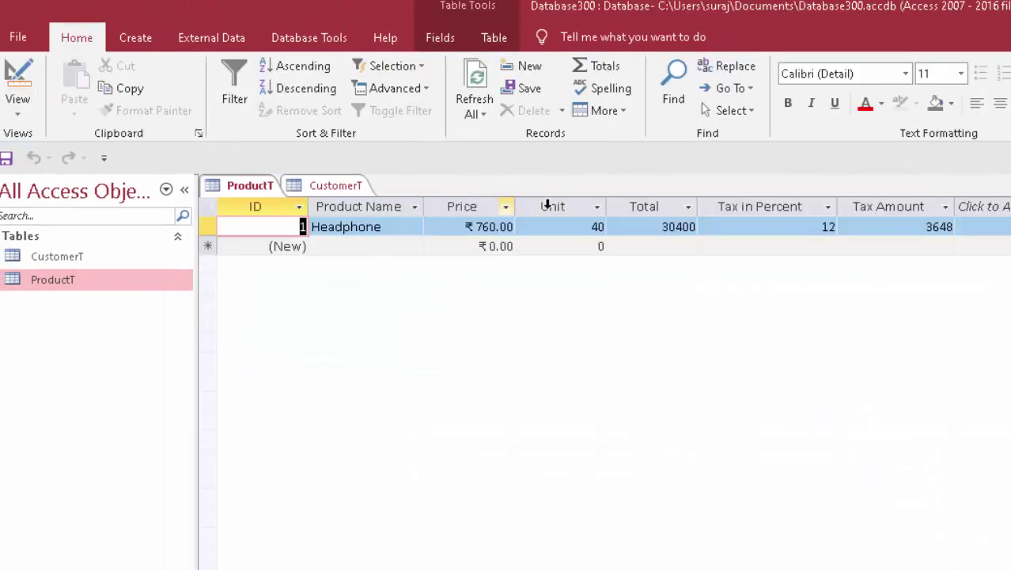
left_click(790, 227)
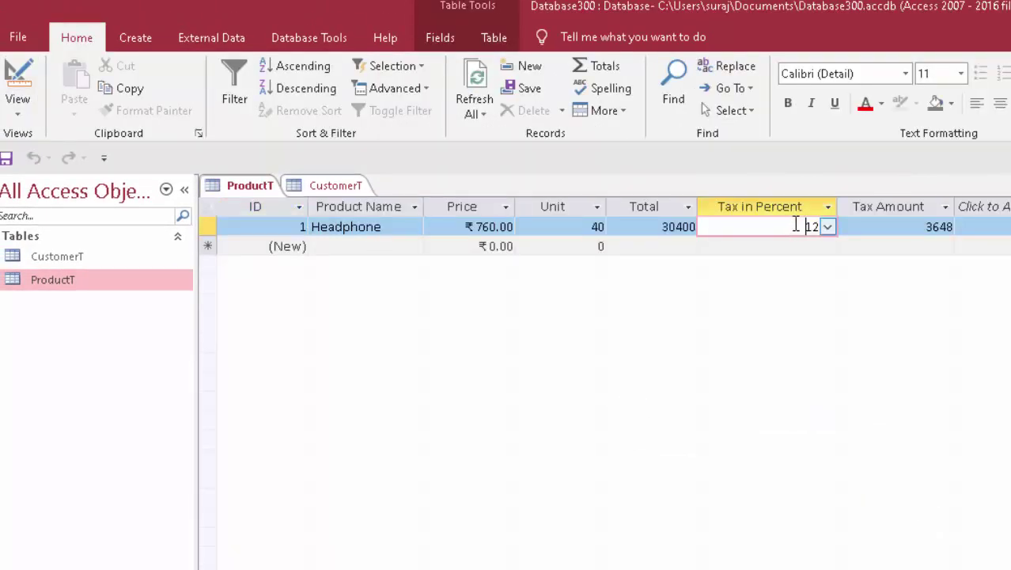
left_click(827, 228)
left_click(827, 228)
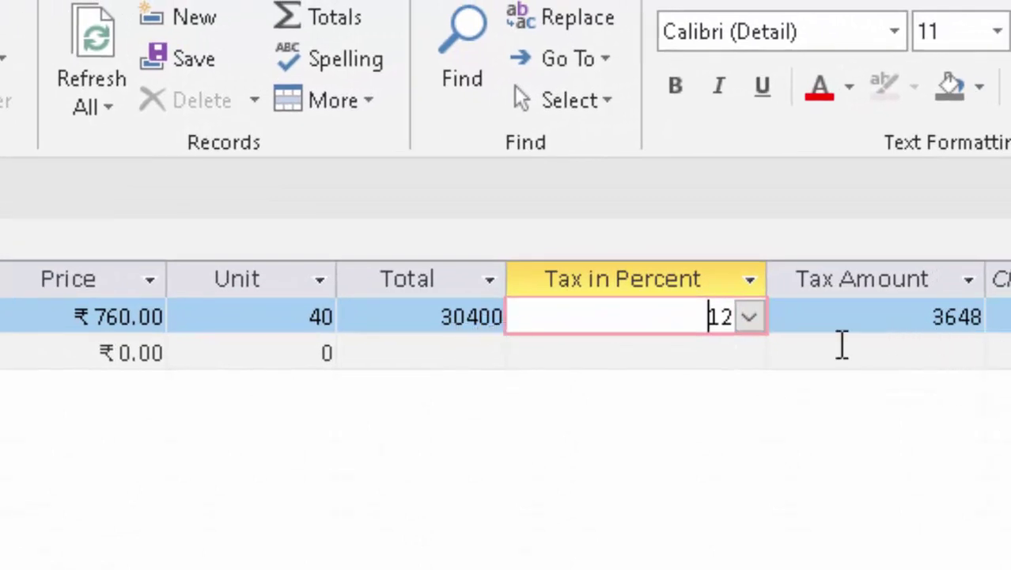
left_click(749, 319)
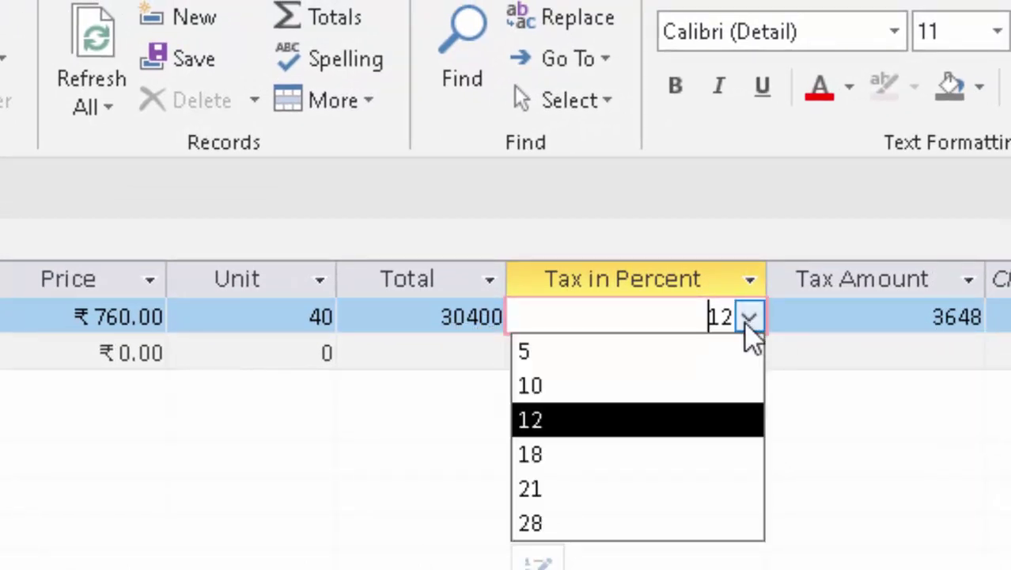
left_click(713, 357)
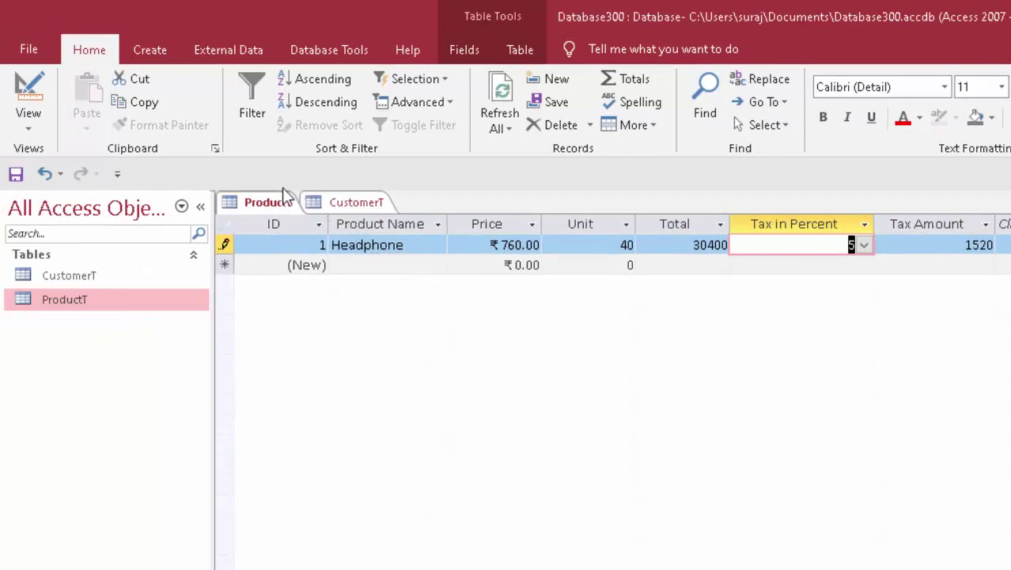
Open CustomerT in Design View, then ProductT in Design View
right_click(269, 203)
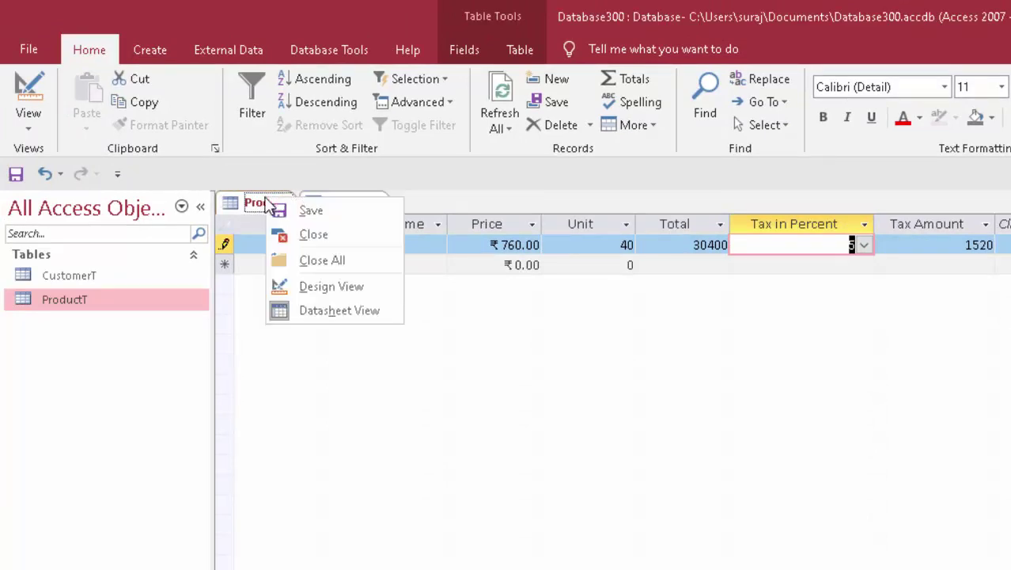
left_click(102, 269)
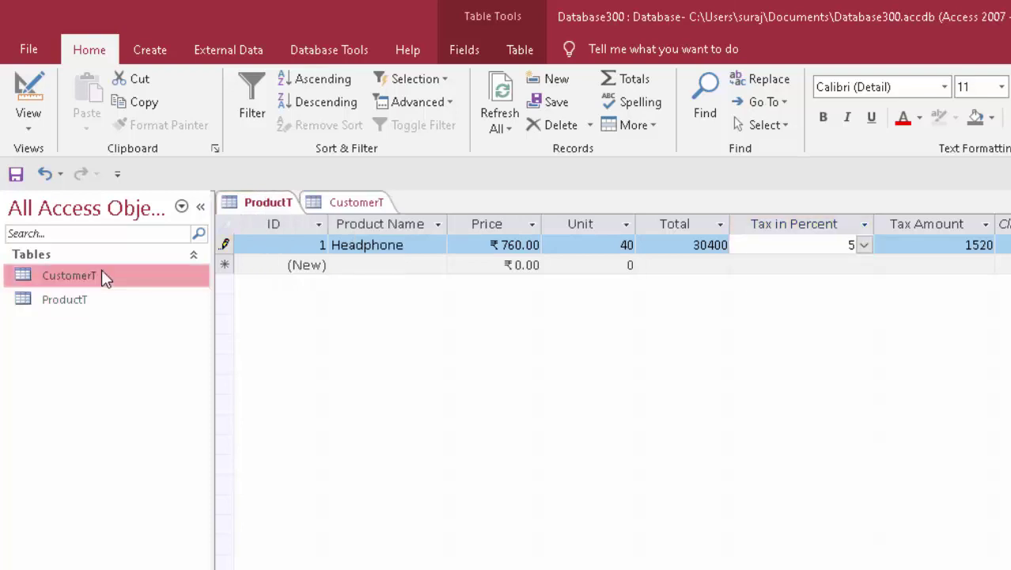
right_click(103, 269)
left_click(135, 307)
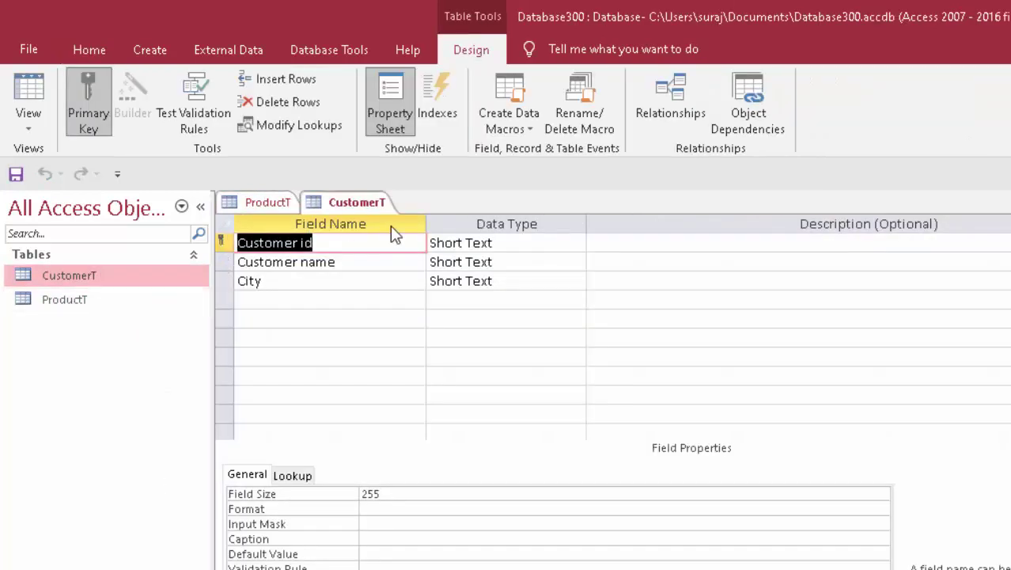
left_click(108, 300)
right_click(109, 301)
left_click(139, 331)
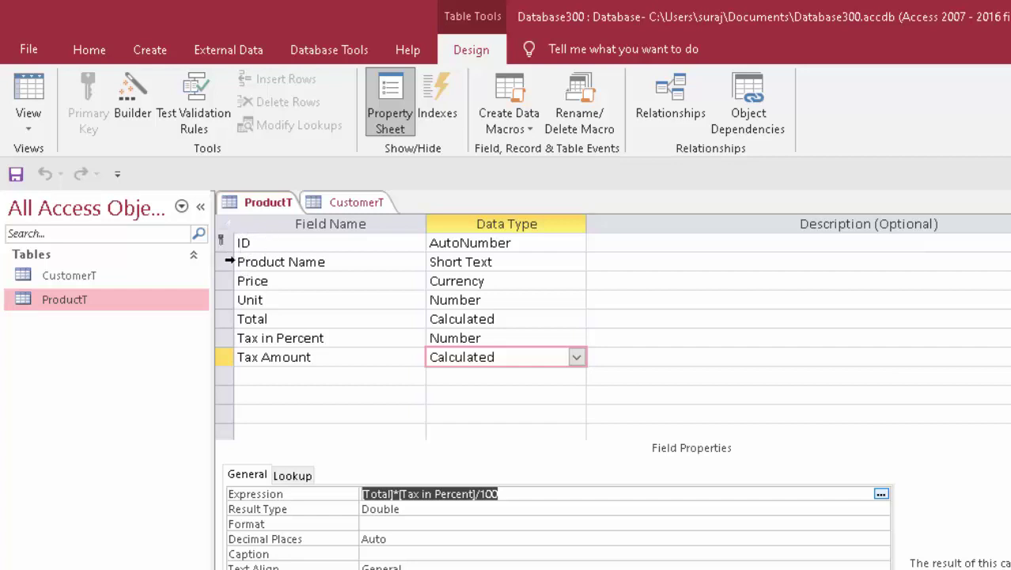
Insert a Short Text Customer id field above Product Name and save ProductT
right_click(228, 261)
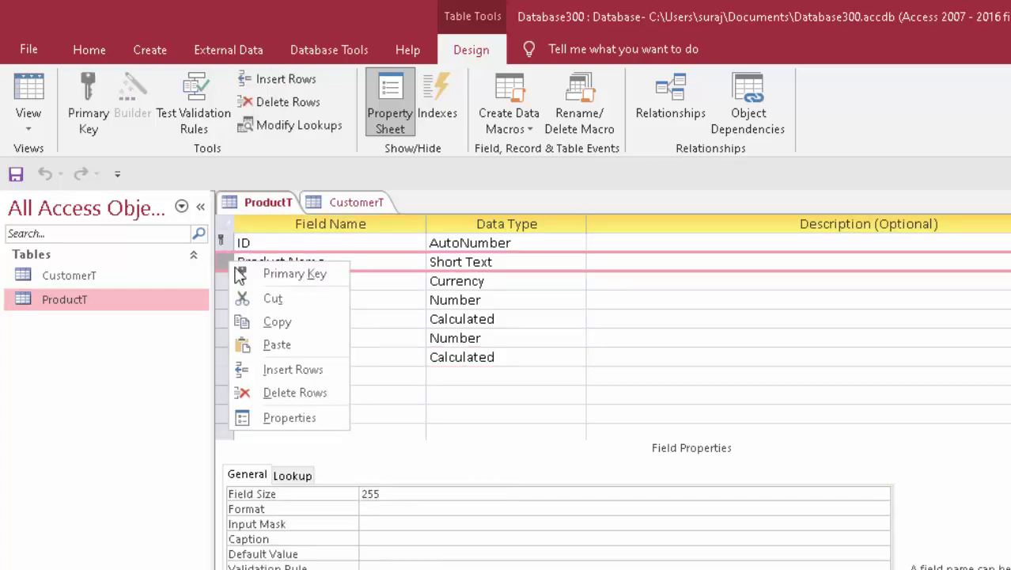
left_click(271, 372)
left_click(293, 261)
type("Customer id")
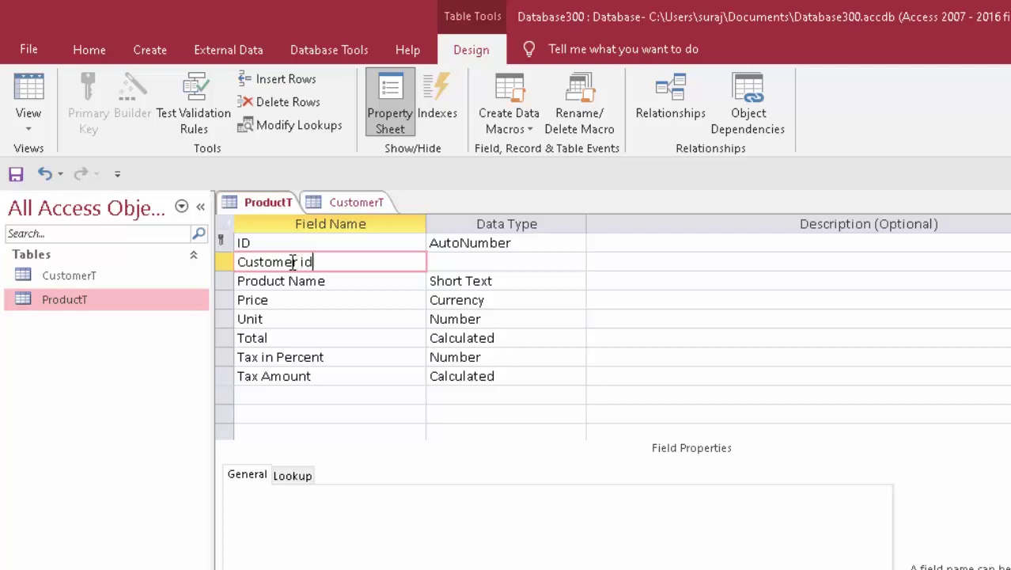
left_click(448, 261)
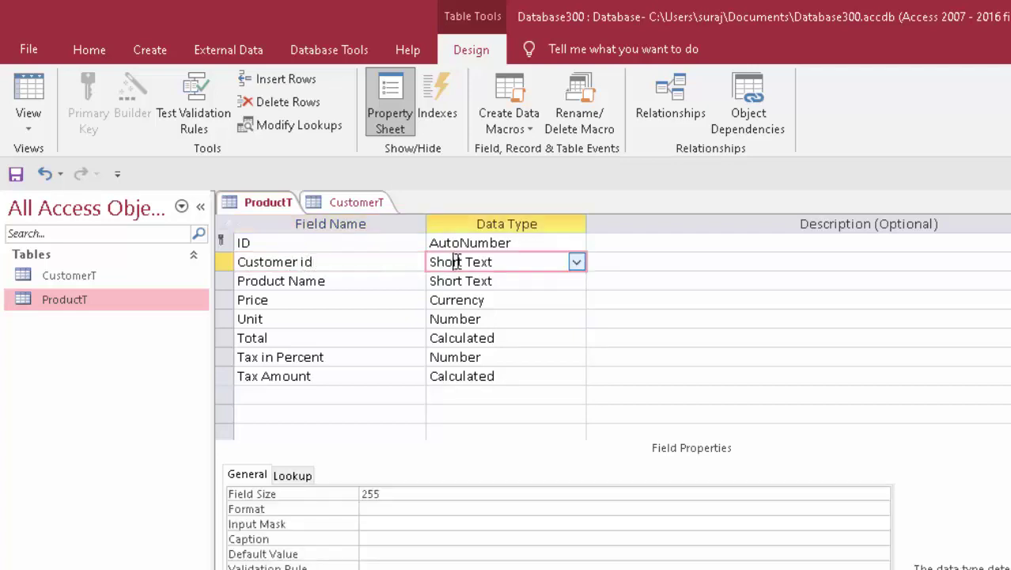
left_click(49, 87)
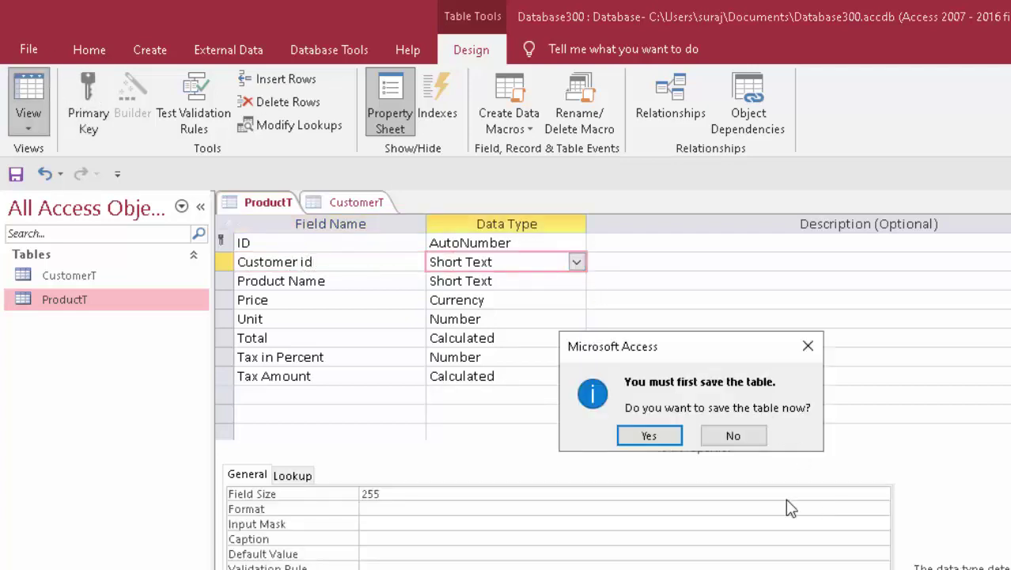
left_click(650, 435)
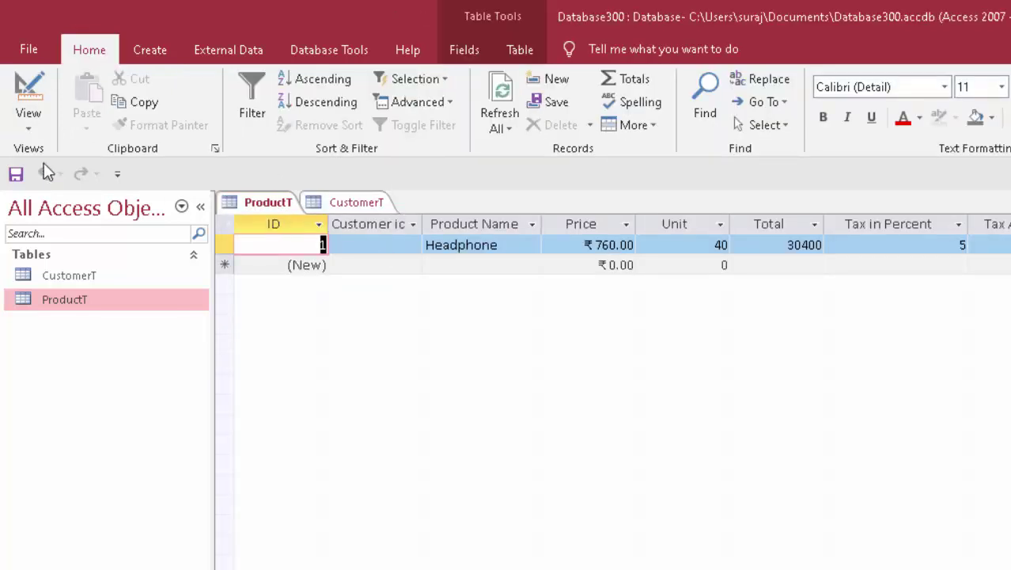
Reopen CustomerT, check its design, and open the ProductT datasheet
double_click(68, 275)
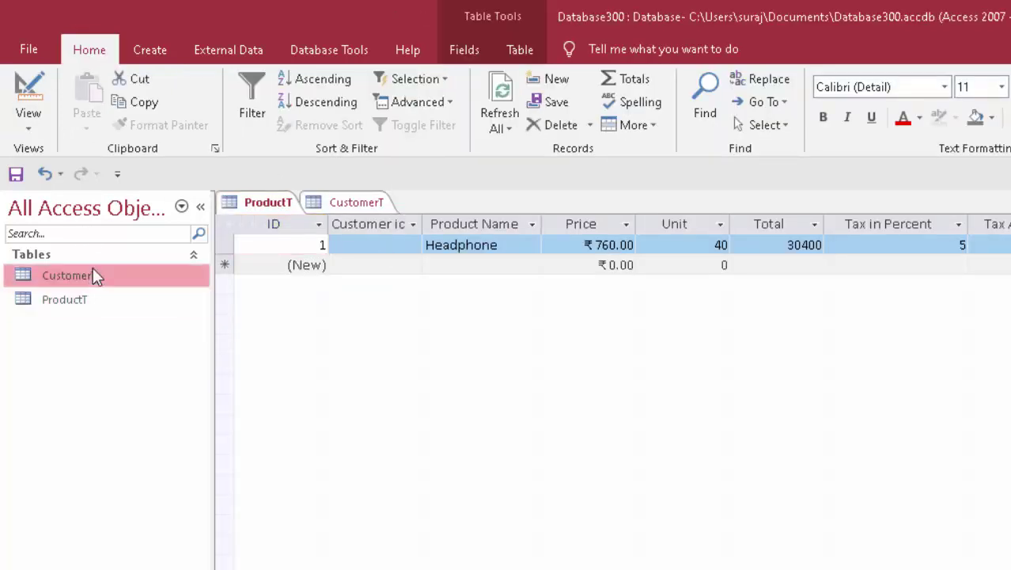
left_click(30, 118)
left_click(50, 204)
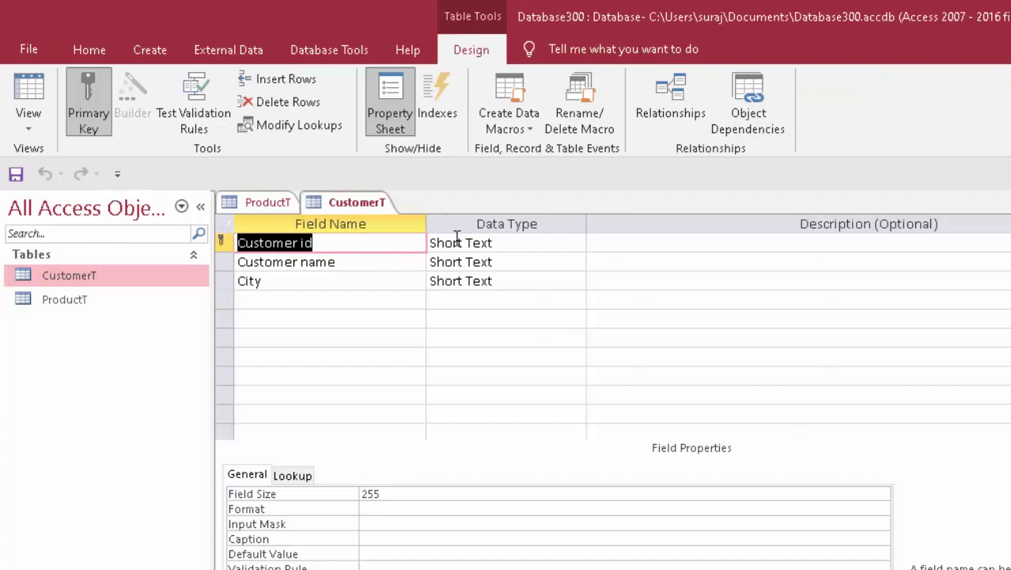
left_click(29, 87)
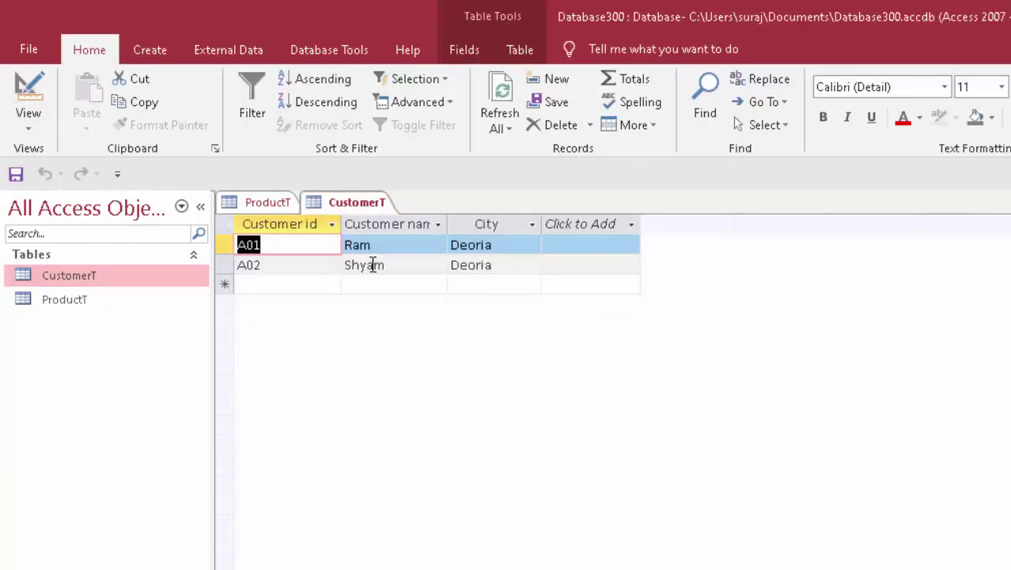
left_click(57, 304)
double_click(55, 301)
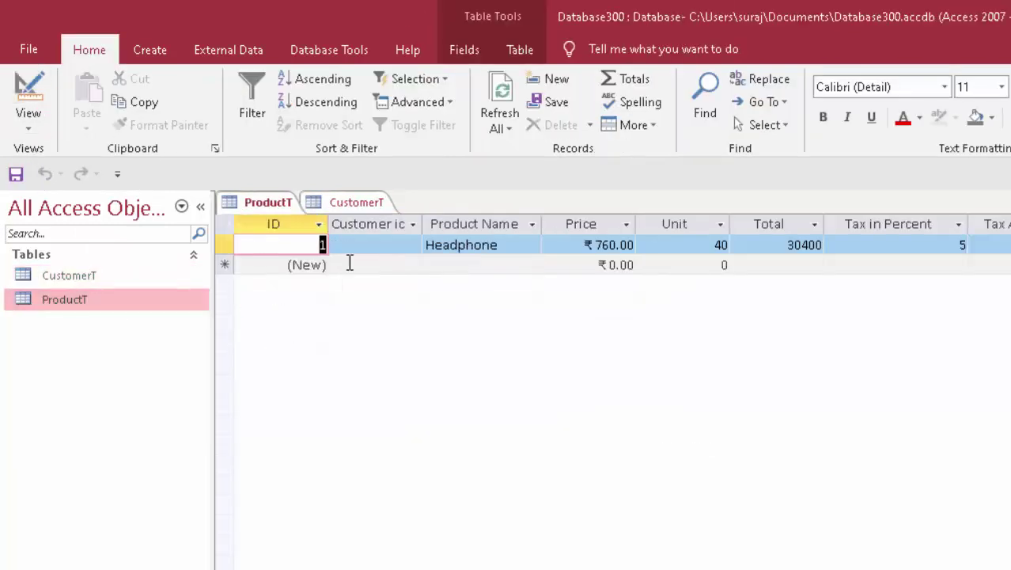
Widen the Customer id column and enter A01 for the Headphone record
double_click(426, 221)
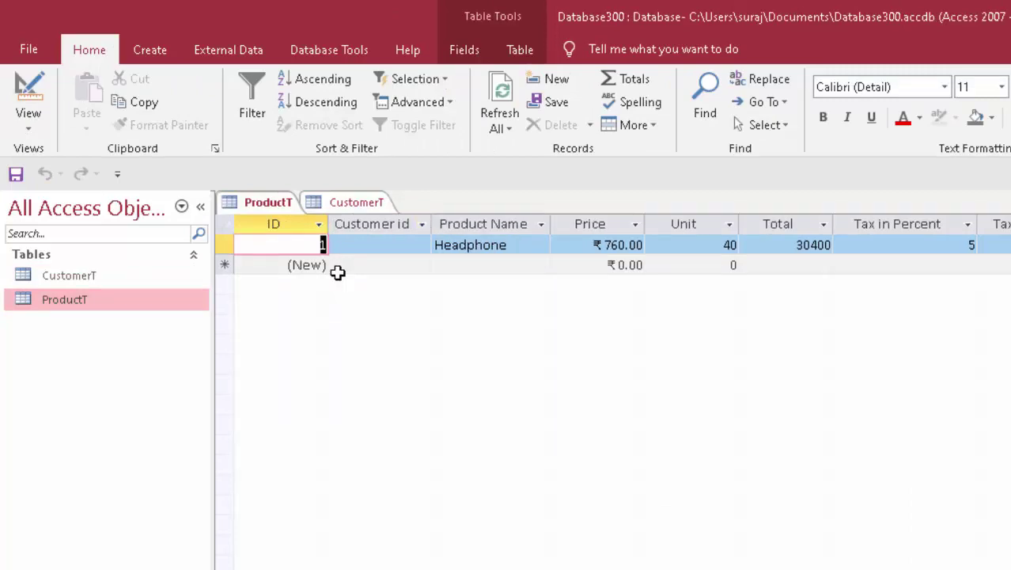
left_click(370, 247)
type("A")
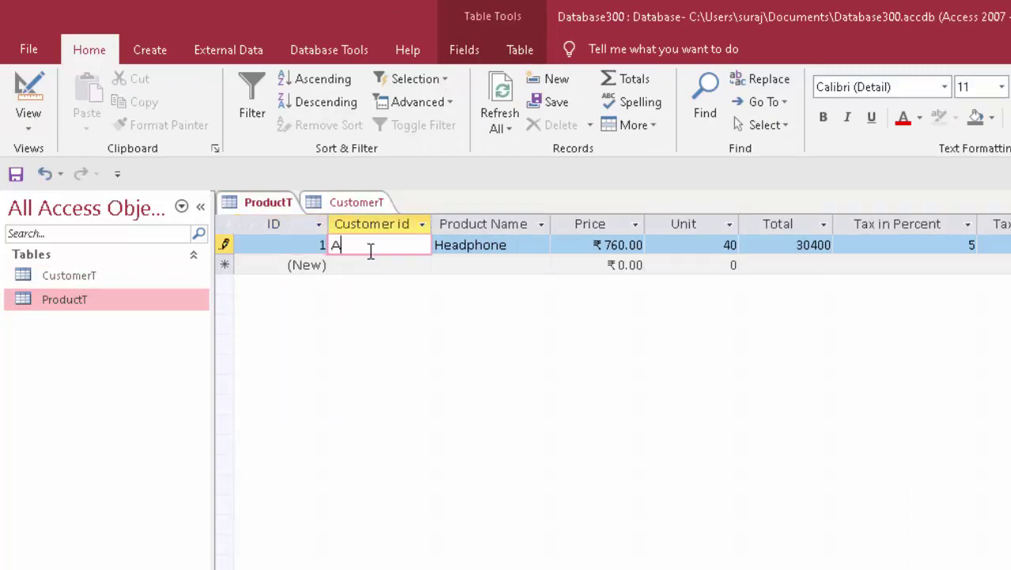
type("01")
key("Tab")
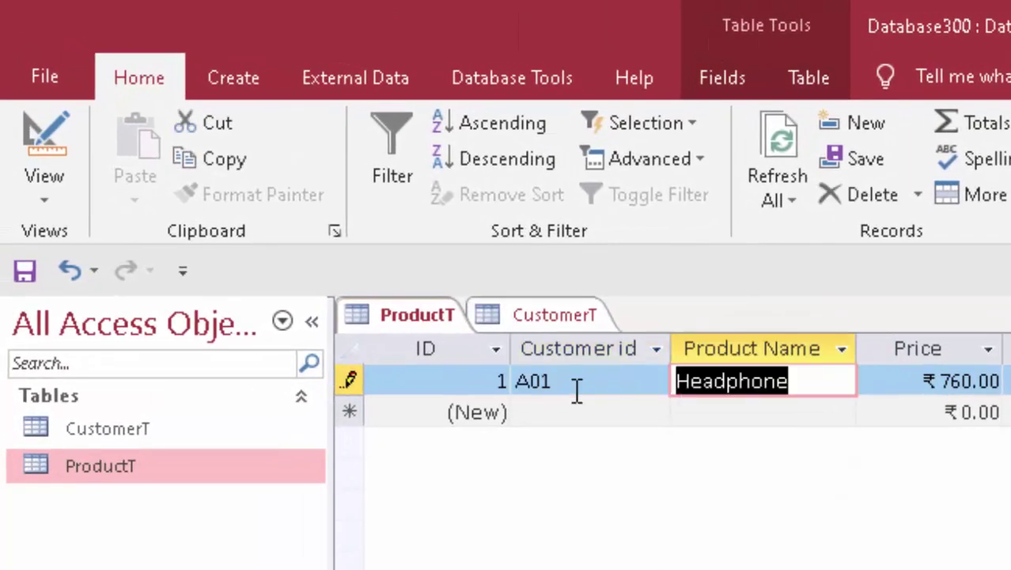
Start a new product record with Customer id A01 and product name Keyboard
left_click(599, 413)
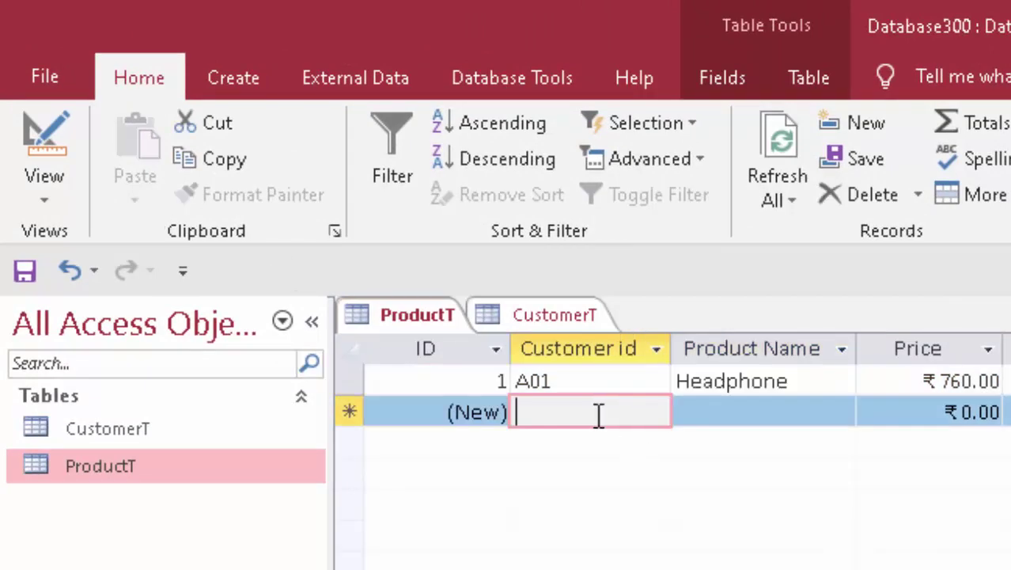
type("A0")
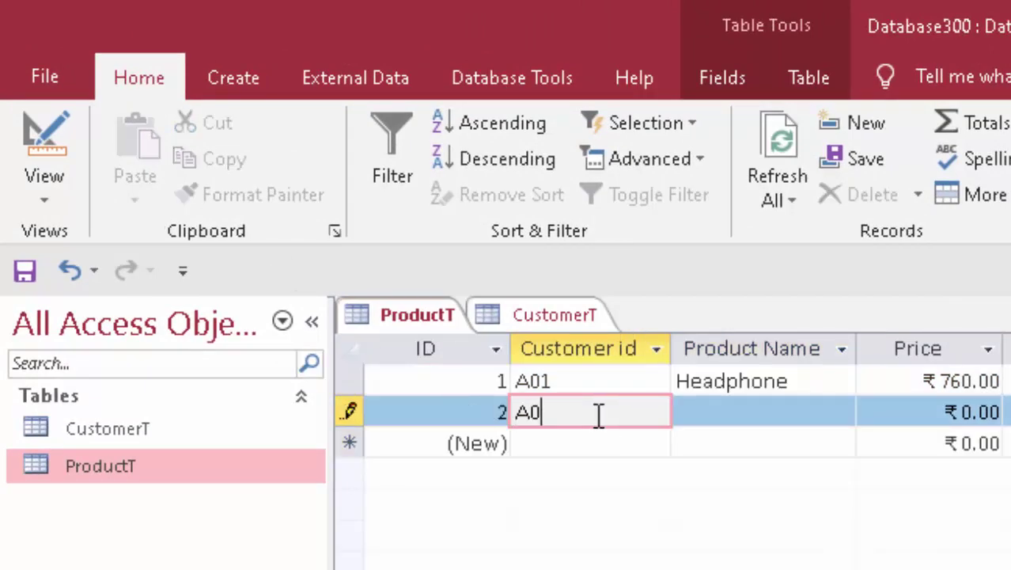
type("2")
key("Tab")
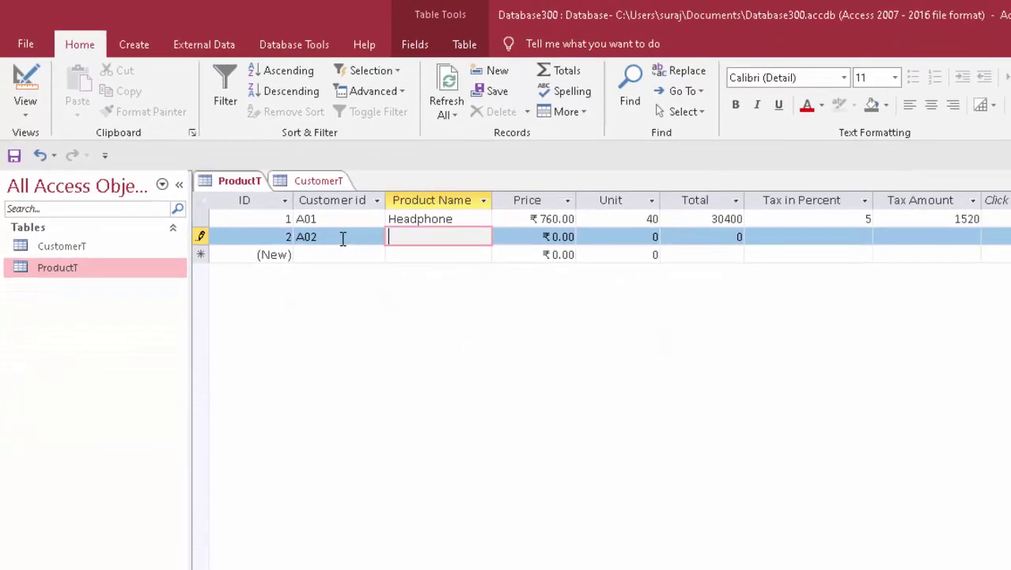
left_click(343, 240)
type("1")
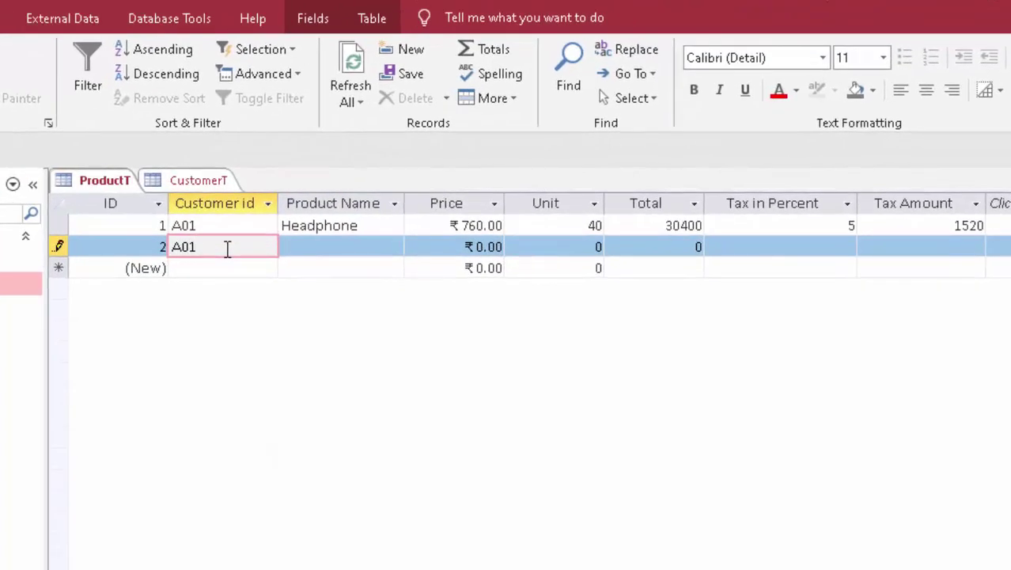
key("Tab")
type("Keybo")
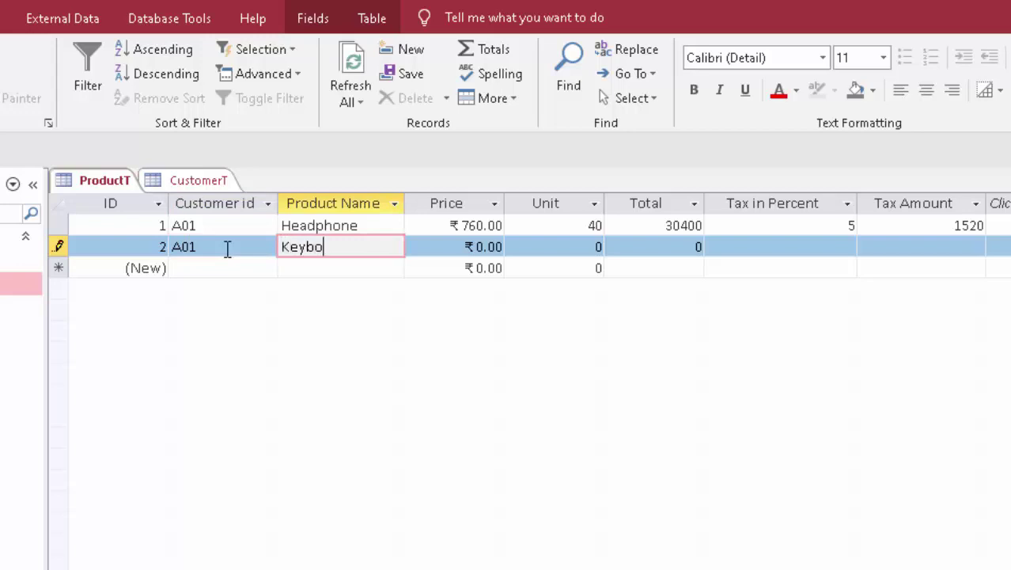
type("ard")
key("Tab")
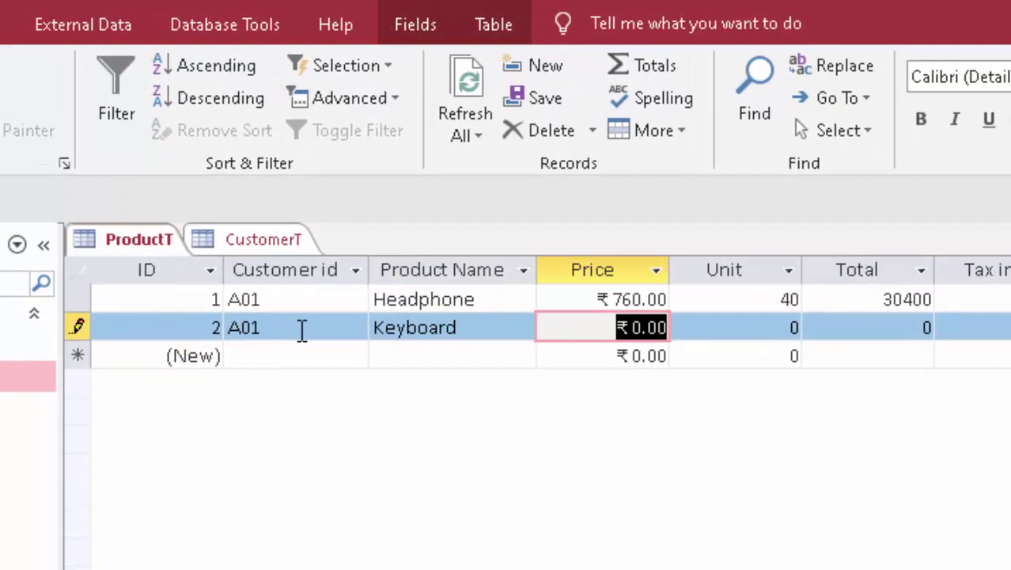
Give the Keyboard a price of 220, 23 units and 10 percent tax
type("220")
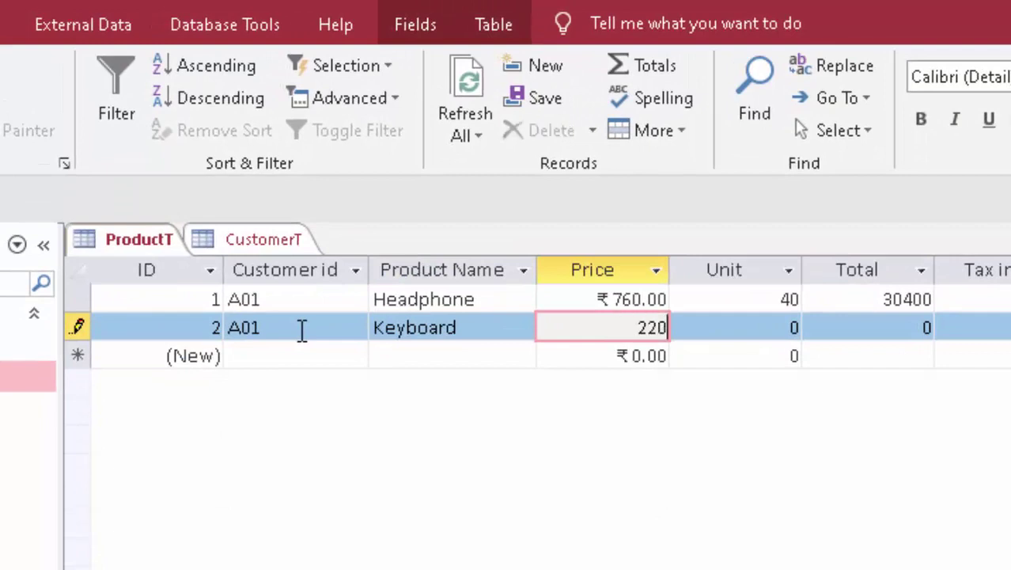
key("Tab")
type("2")
key("Tab")
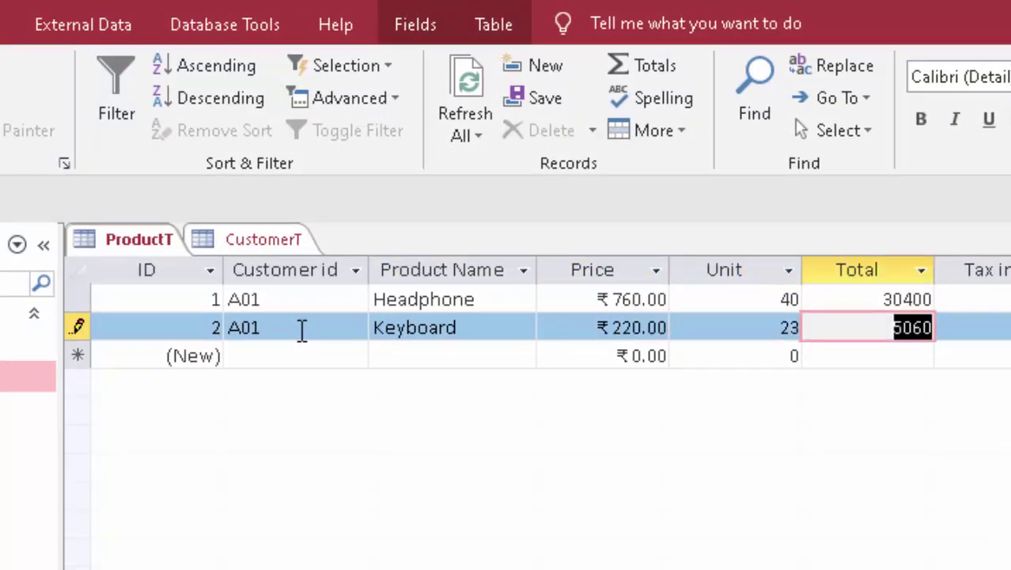
key("Tab")
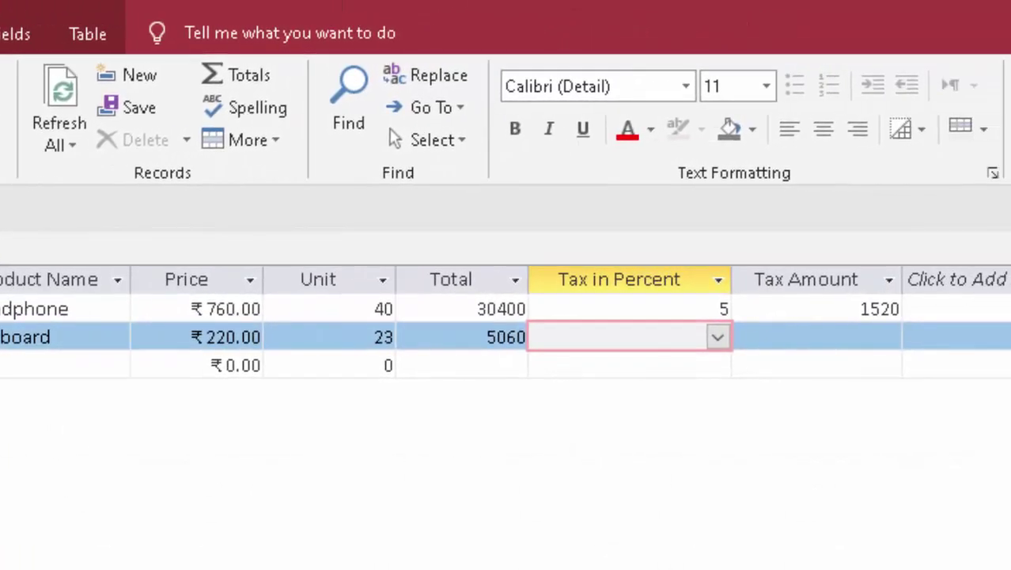
left_click(717, 339)
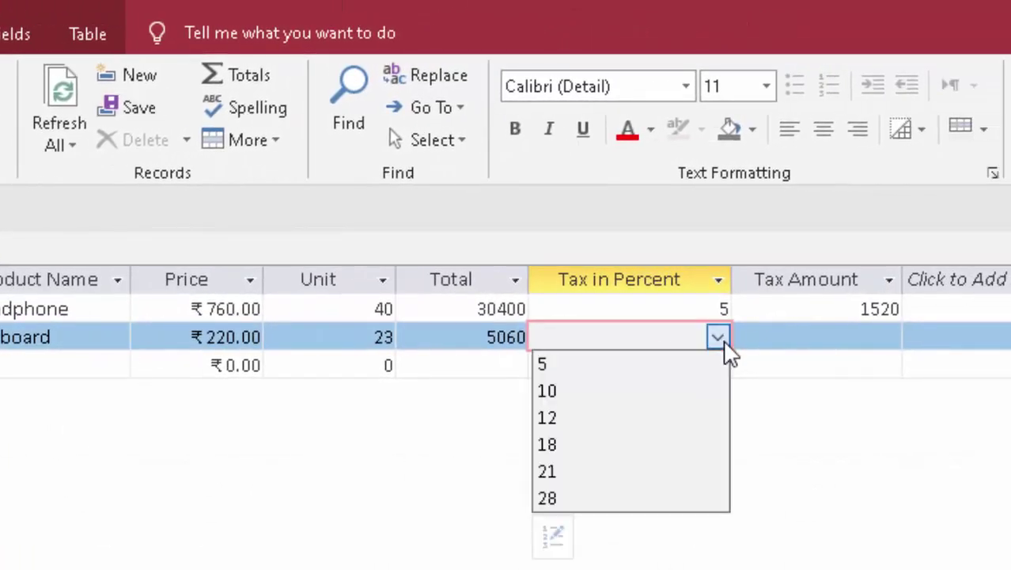
left_click(628, 392)
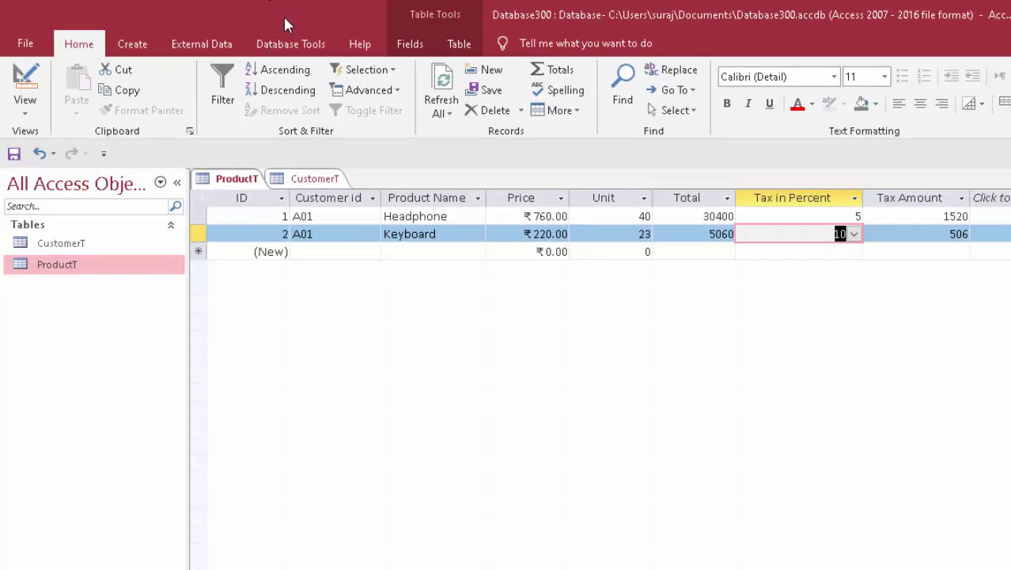
left_click(286, 44)
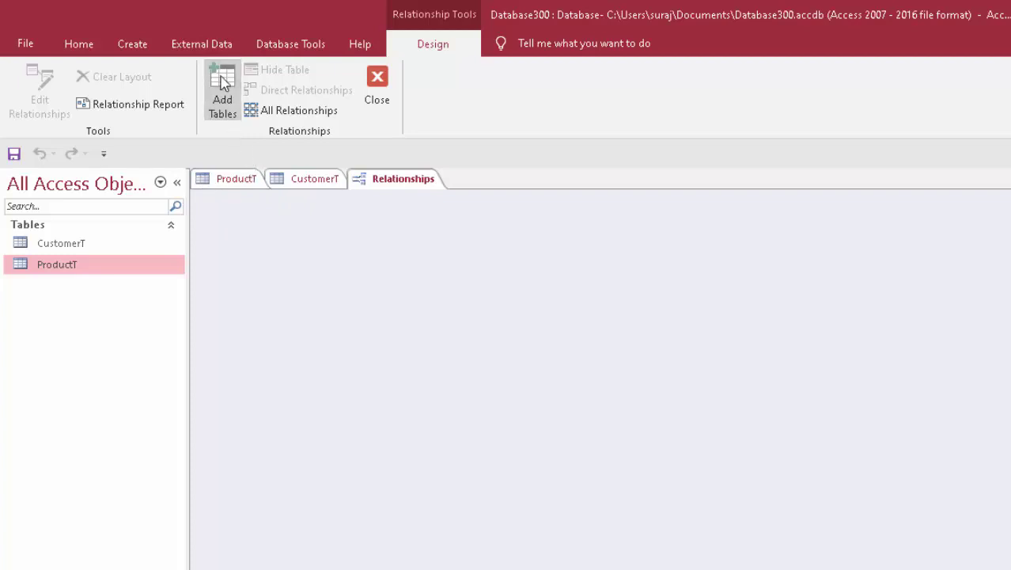
Add CustomerT and ProductT to the Relationships layout and attempt the Customer id link
left_click(220, 105)
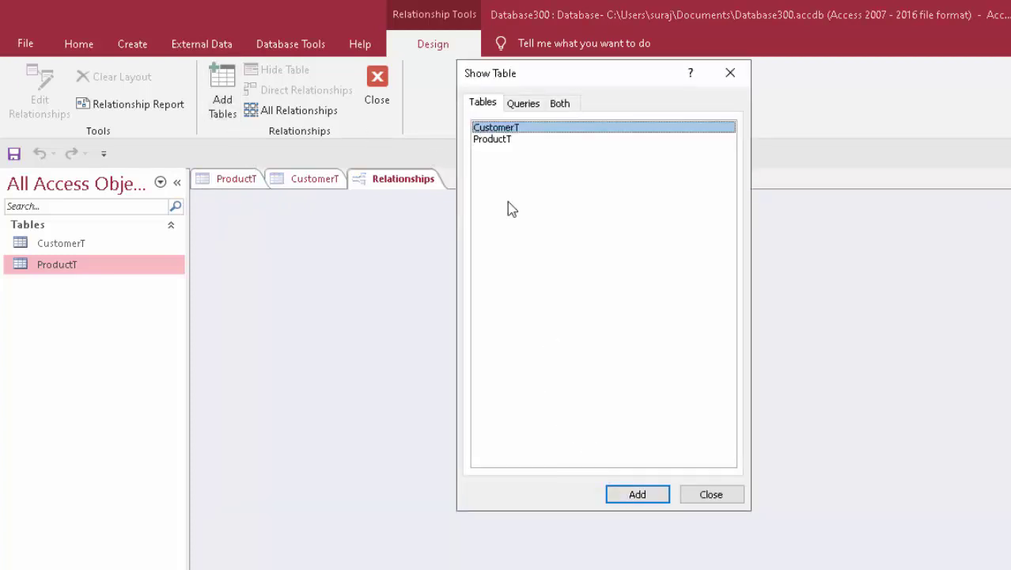
left_click(640, 492)
left_click(500, 140)
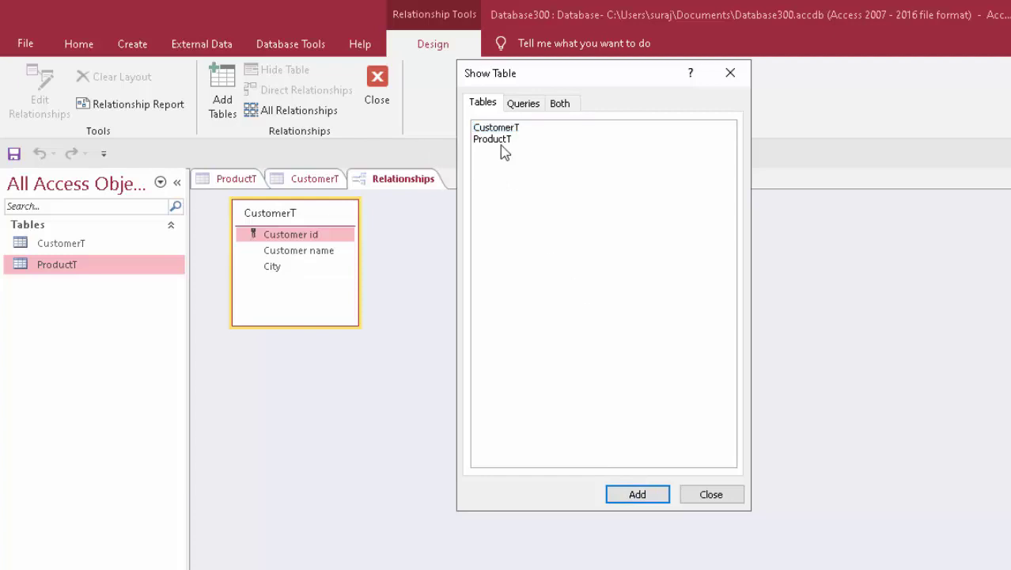
left_click(643, 496)
left_click(695, 496)
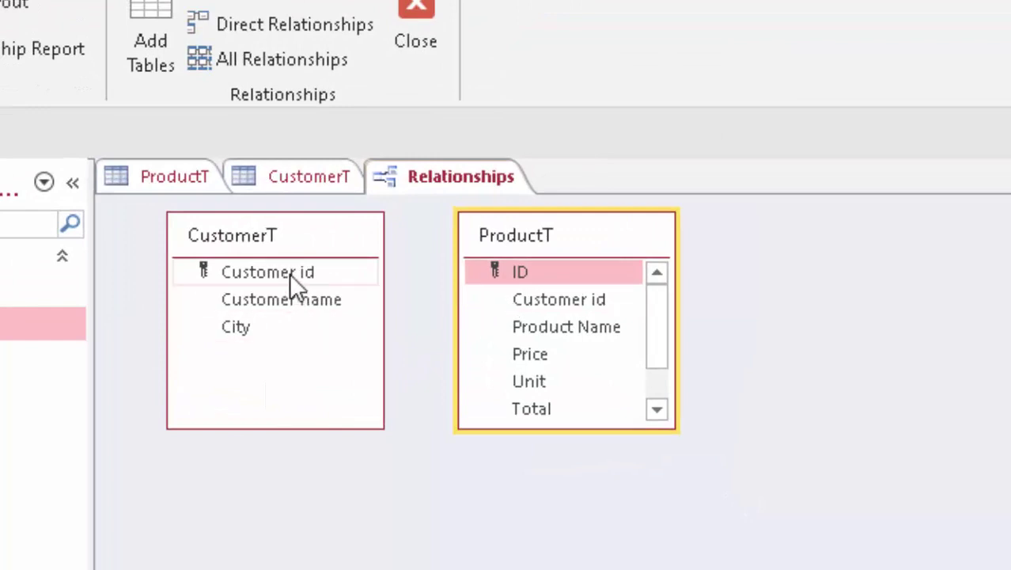
left_click_drag(289, 274, 524, 308)
left_click(586, 341)
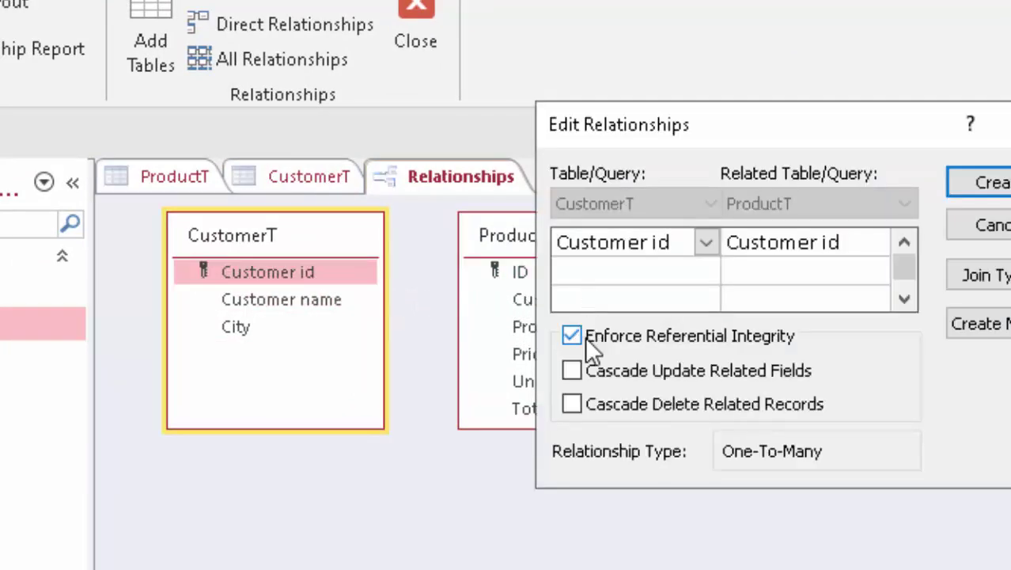
left_click(982, 183)
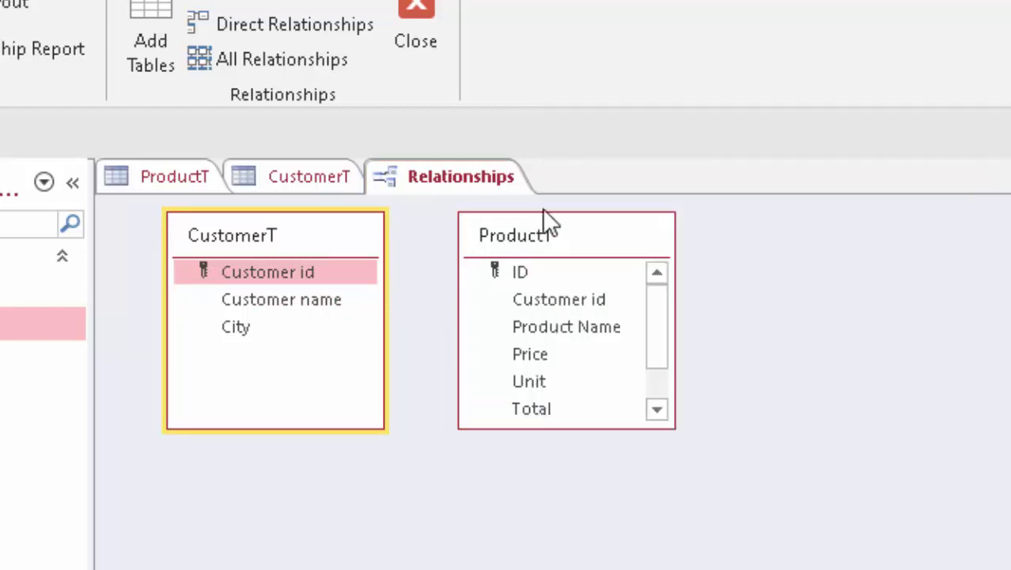
Close the open CustomerT and ProductT tables, saving ProductT
right_click(321, 174)
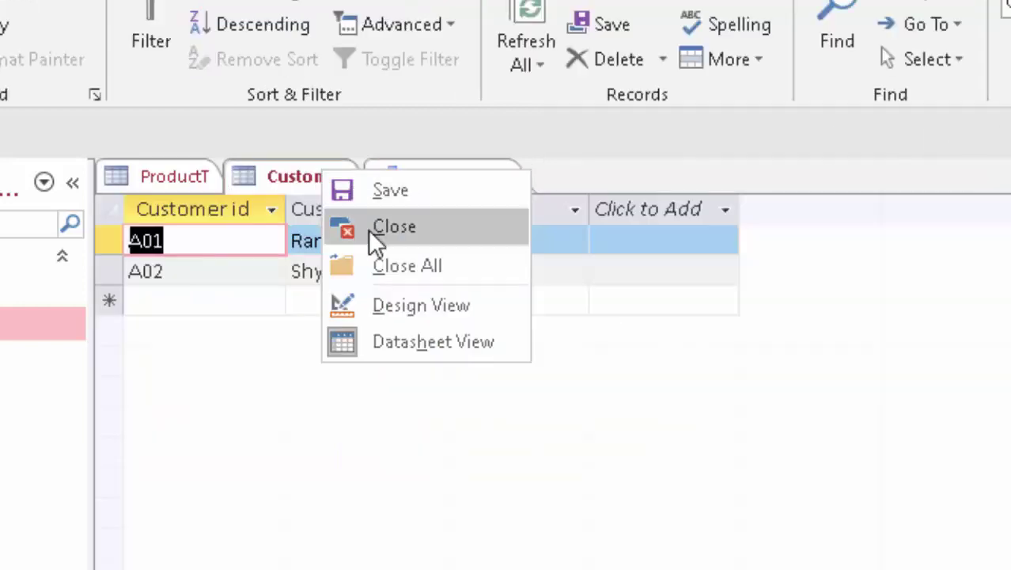
left_click(368, 227)
right_click(140, 179)
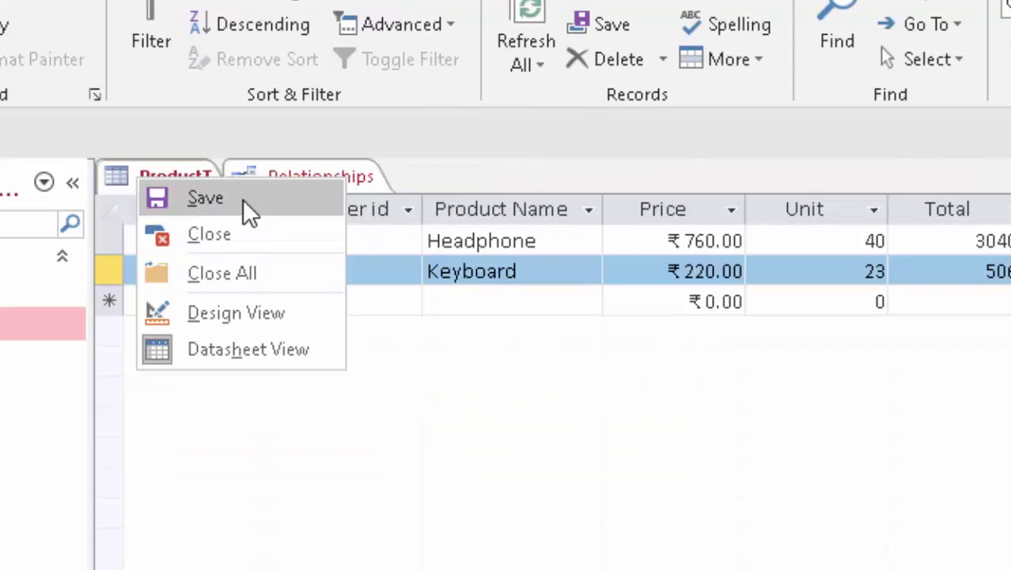
left_click(243, 197)
right_click(174, 166)
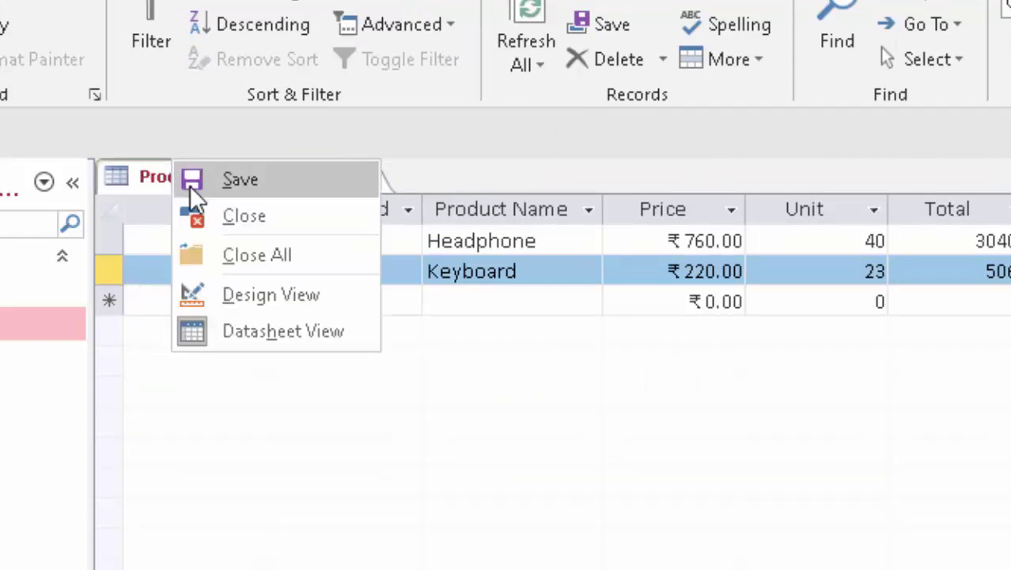
left_click(216, 224)
Link Customer id again with referential integrity, cascading updates and cascading deletes
left_click_drag(326, 273, 519, 309)
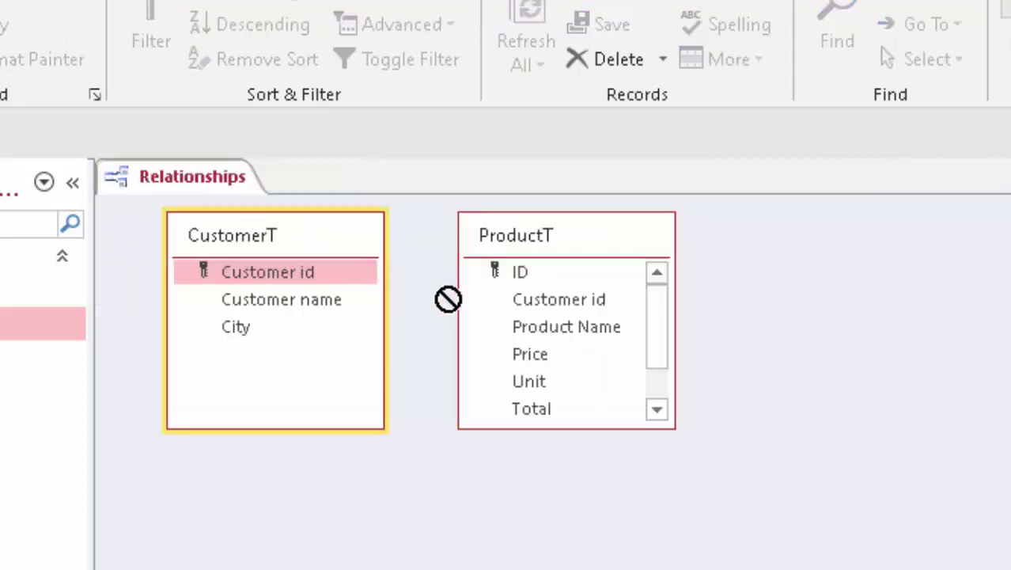
left_click(595, 337)
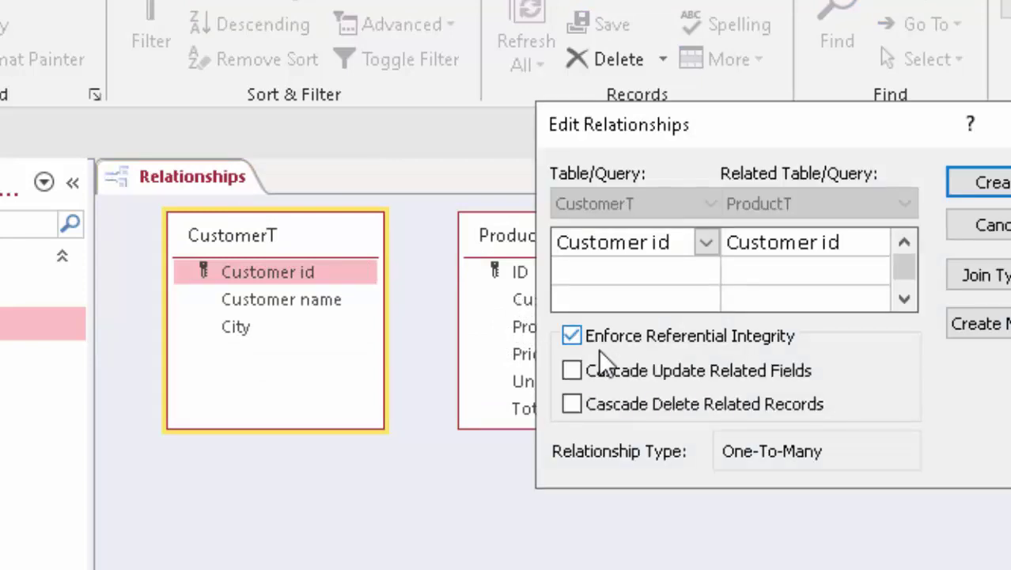
left_click(603, 372)
left_click(605, 405)
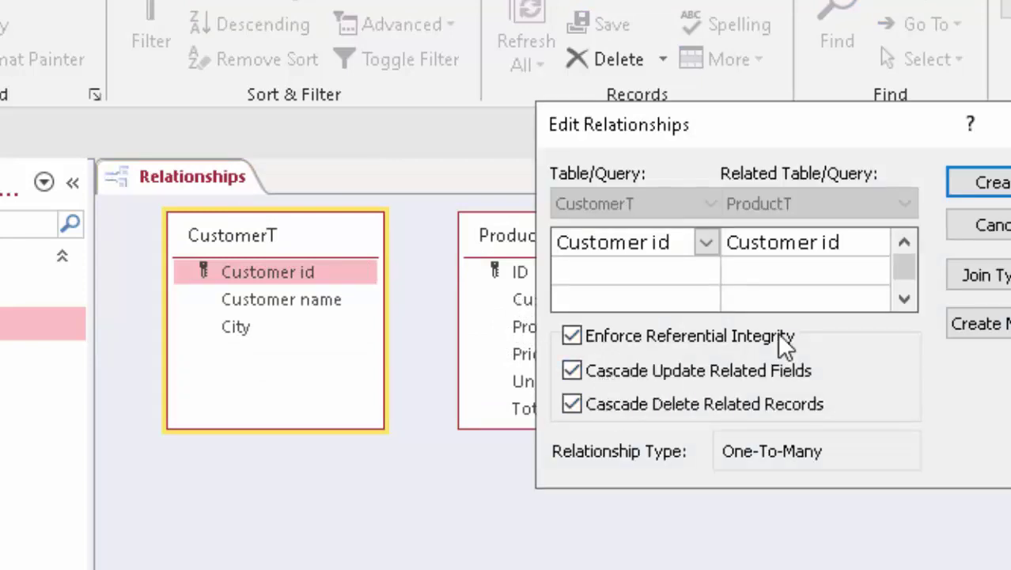
left_click(984, 182)
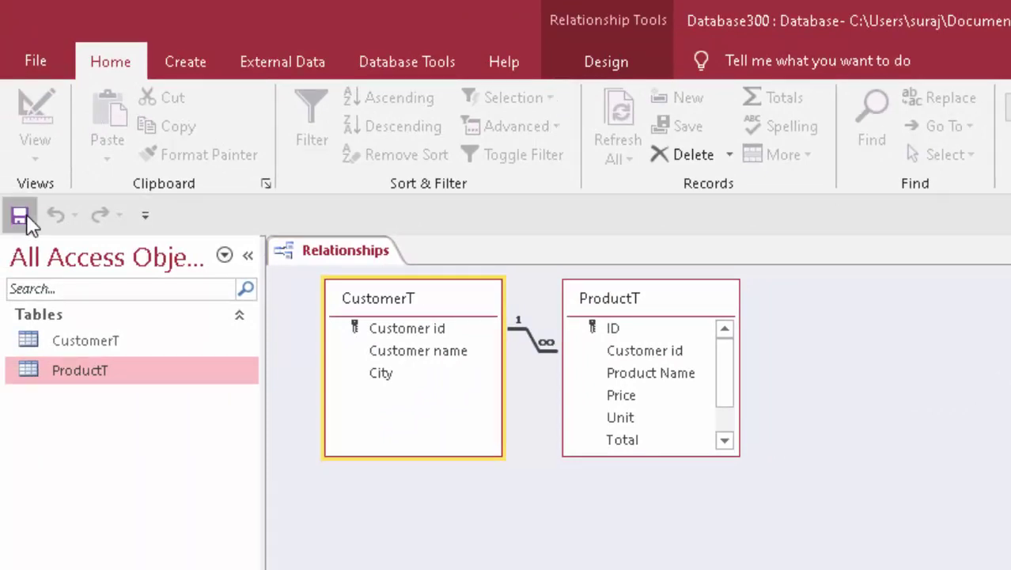
left_click(190, 63)
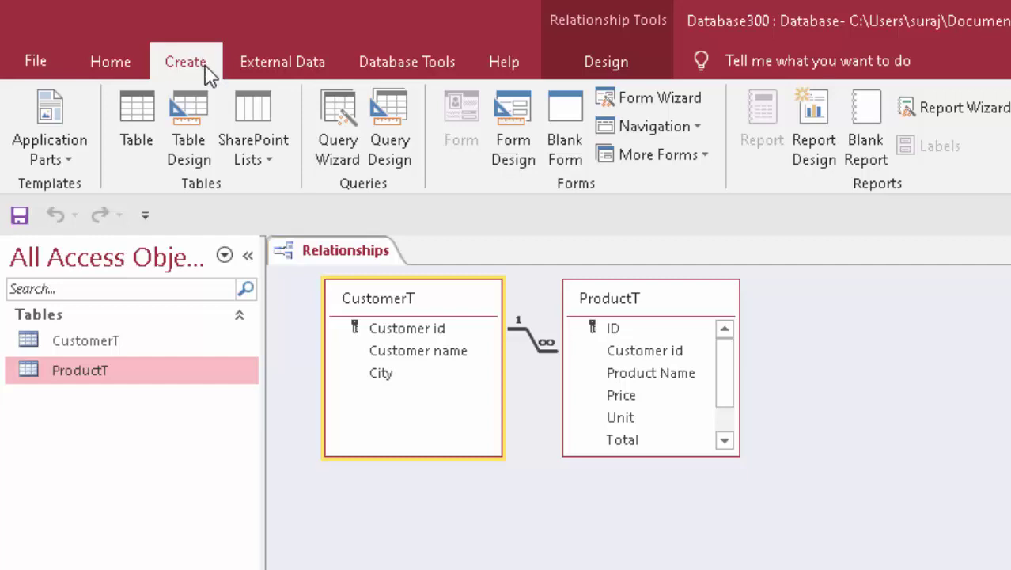
Start a new query design with CustomerT and ProductT added
left_click(407, 93)
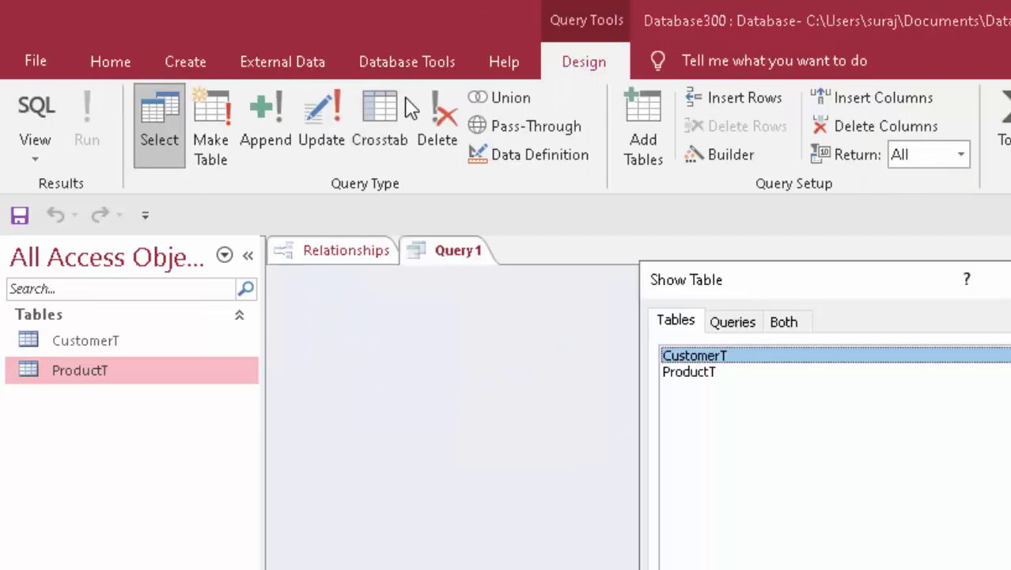
key("Return")
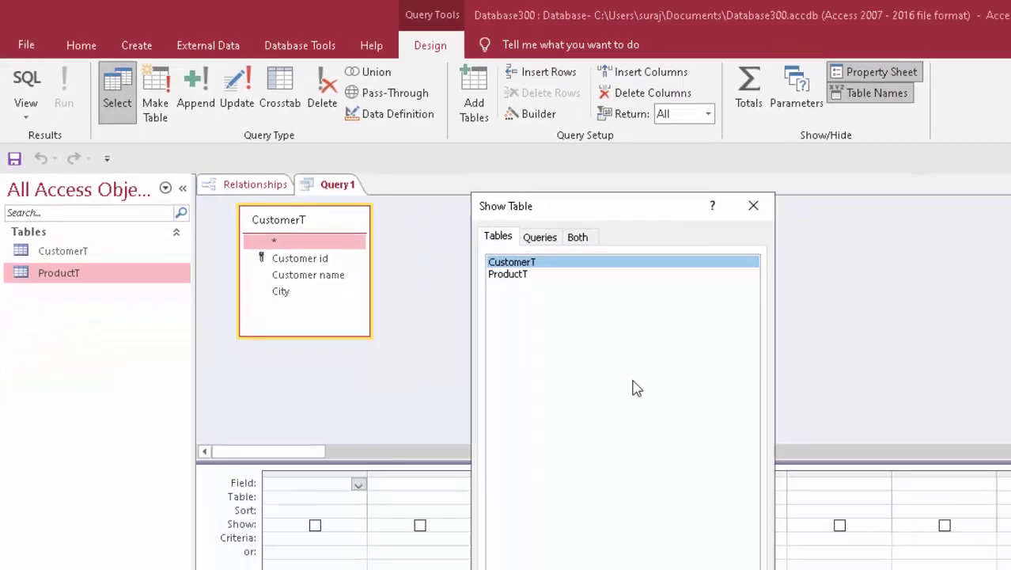
left_click(456, 239)
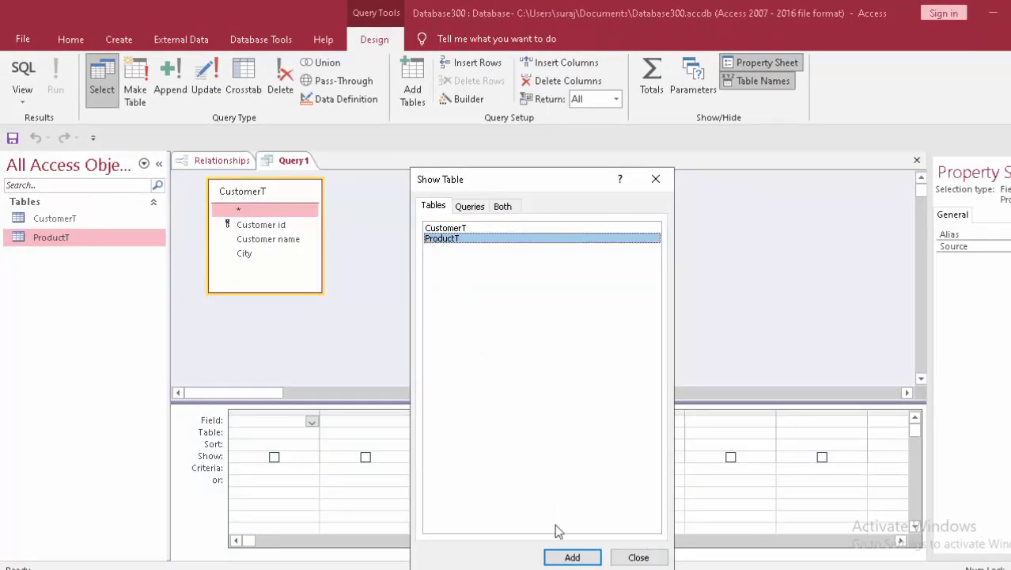
left_click(572, 557)
left_click(639, 557)
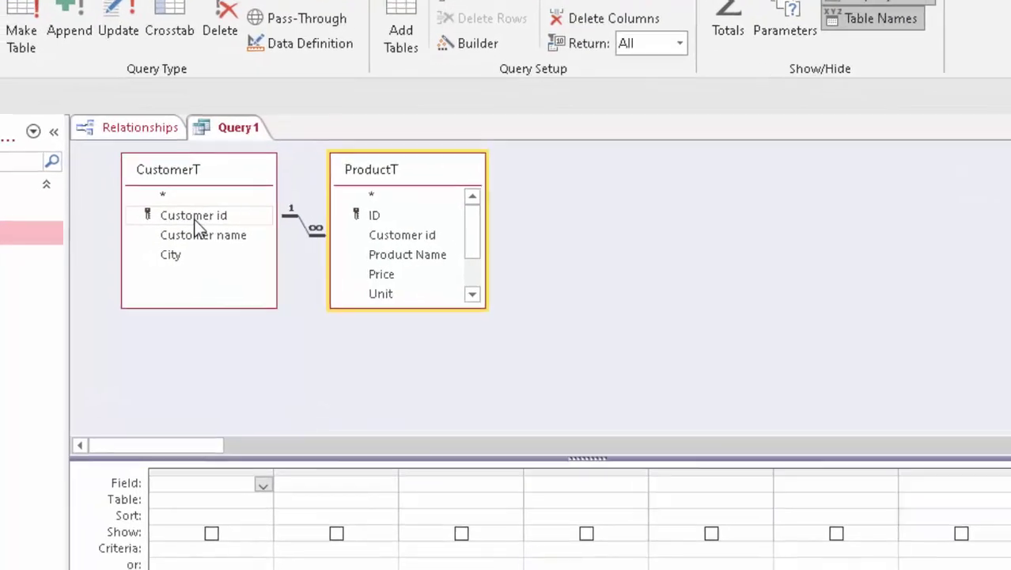
Add Customer id, Customer name and City, removing the duplicate Customer id column
double_click(258, 226)
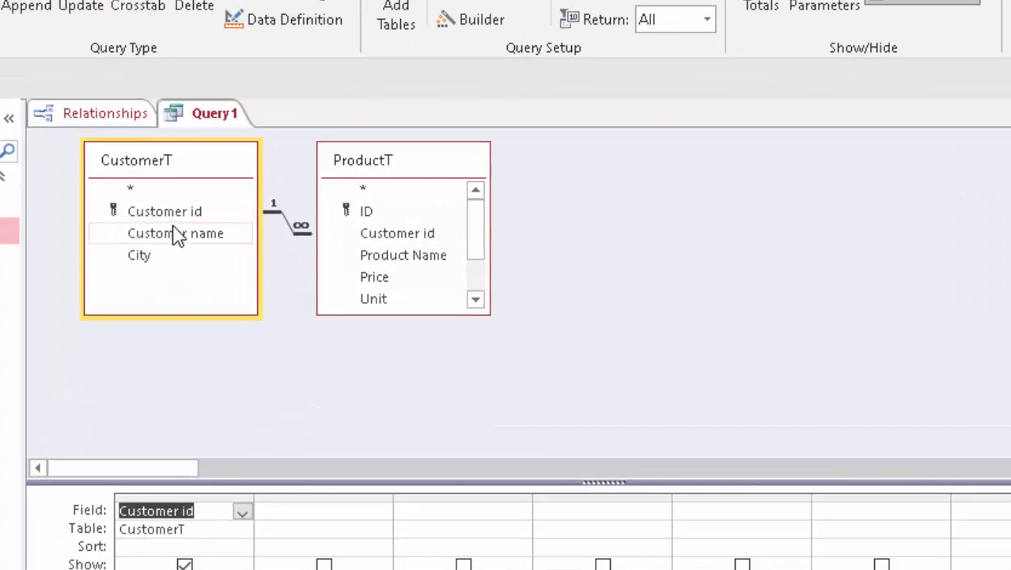
double_click(175, 235)
double_click(167, 261)
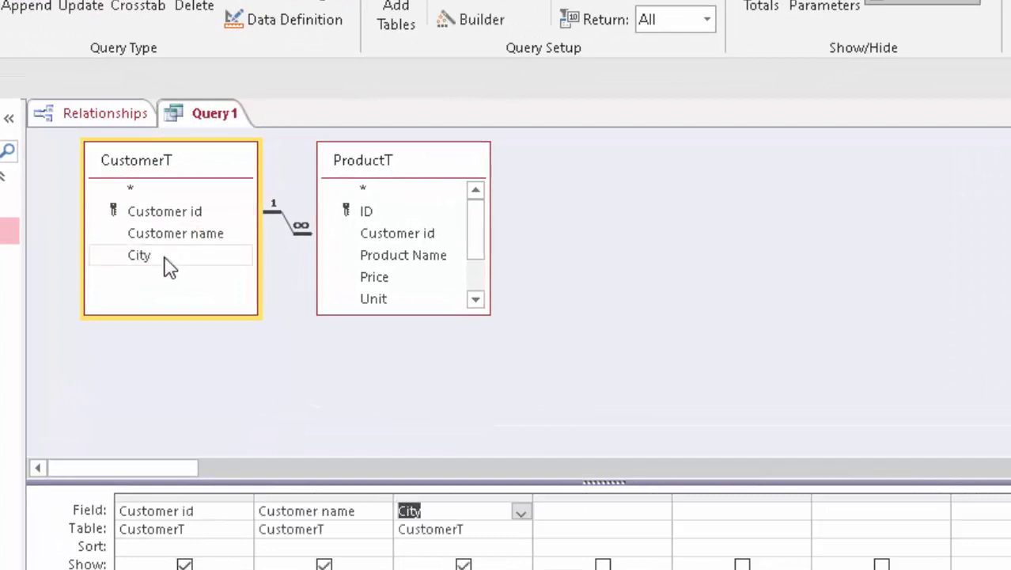
double_click(386, 236)
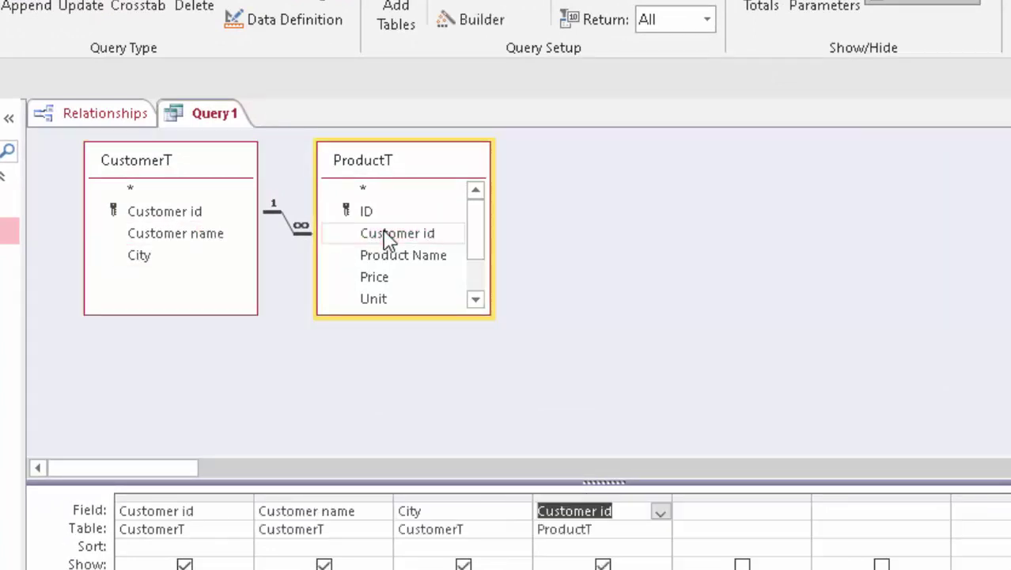
left_click(606, 497)
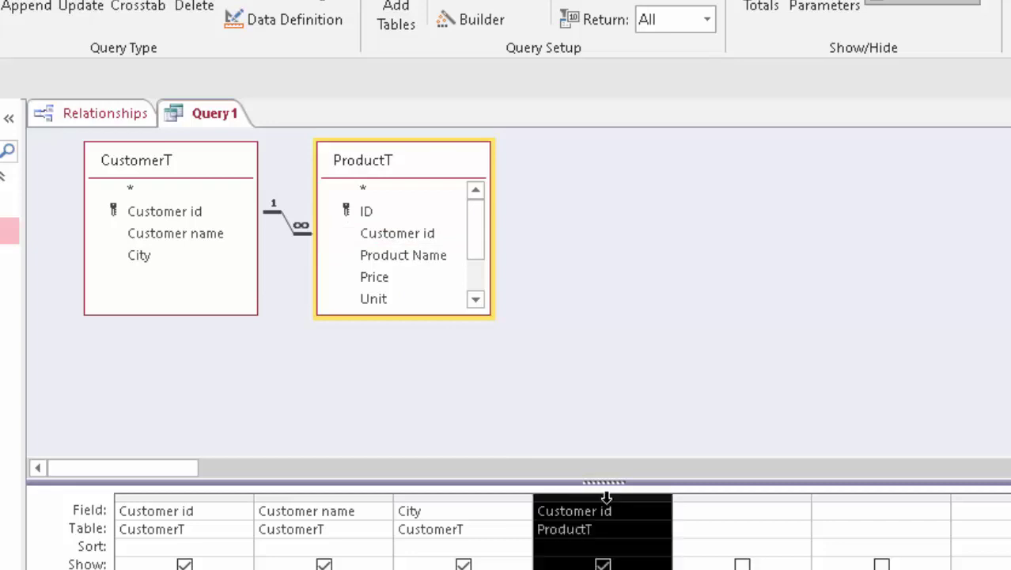
right_click(606, 497)
left_click(625, 564)
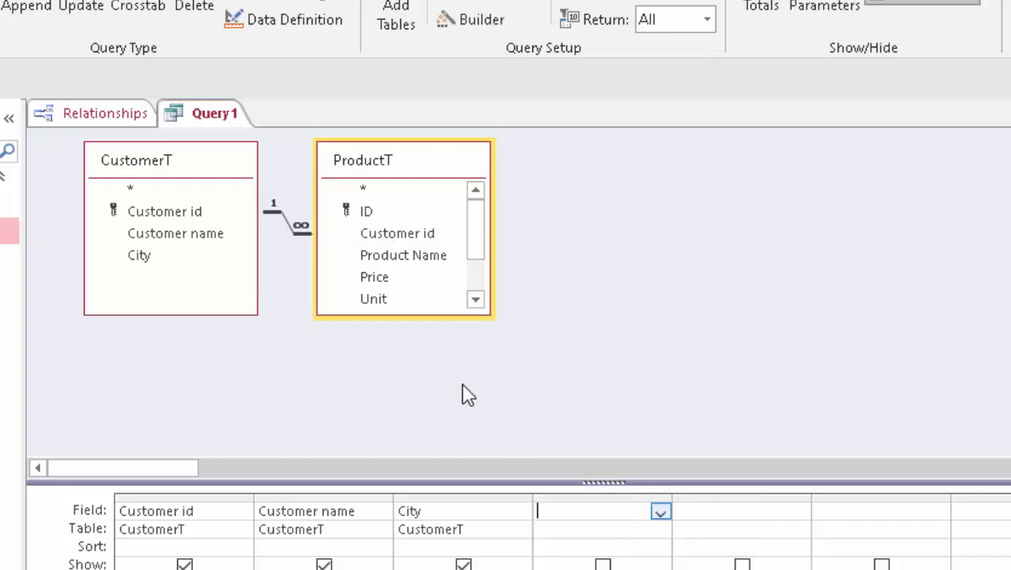
Add Product Name, Price, Unit, Total, Tax in Percent and Tax Amount, then run the query
double_click(402, 257)
double_click(404, 278)
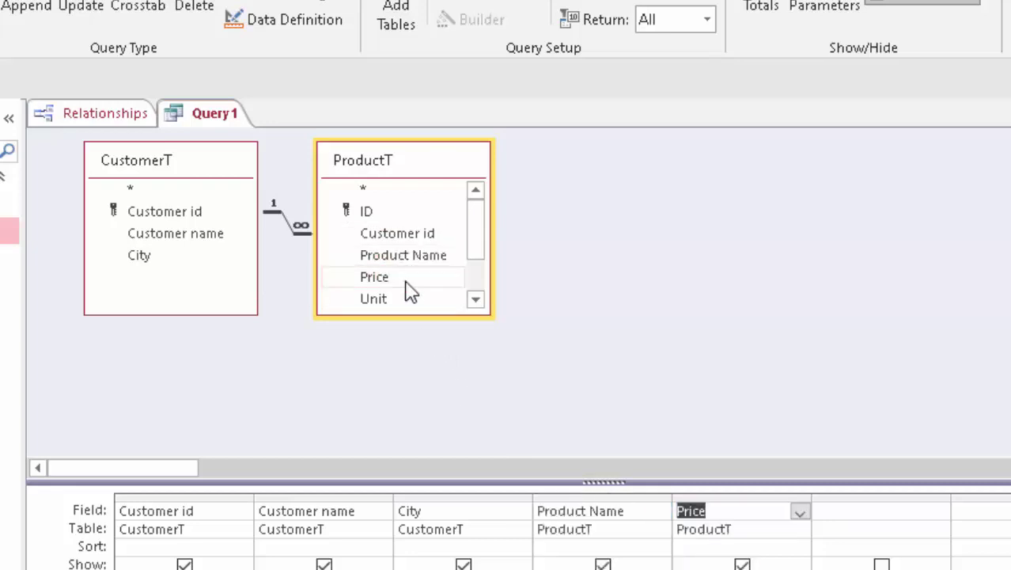
left_click(476, 299)
left_click(475, 299)
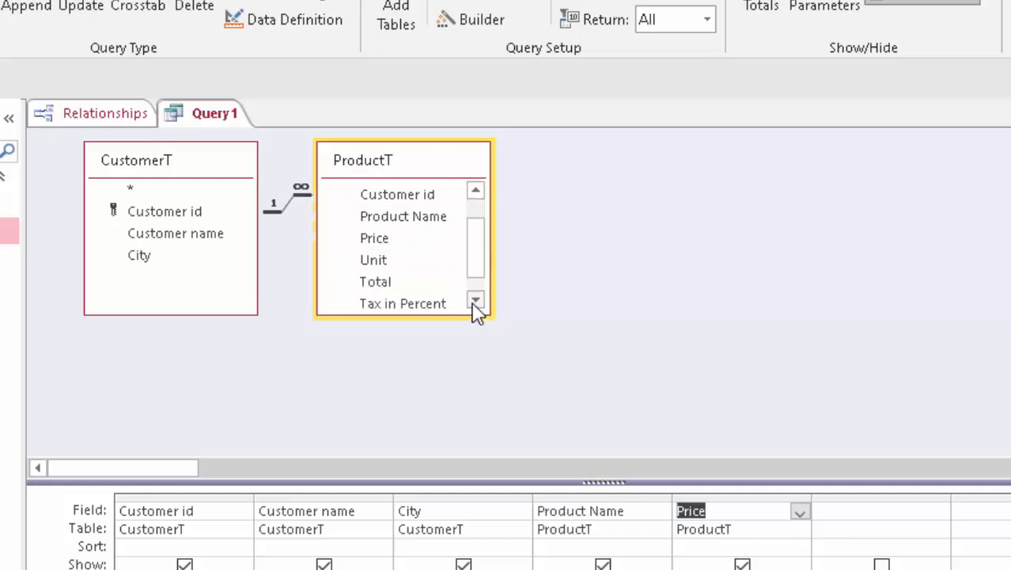
double_click(400, 261)
double_click(400, 284)
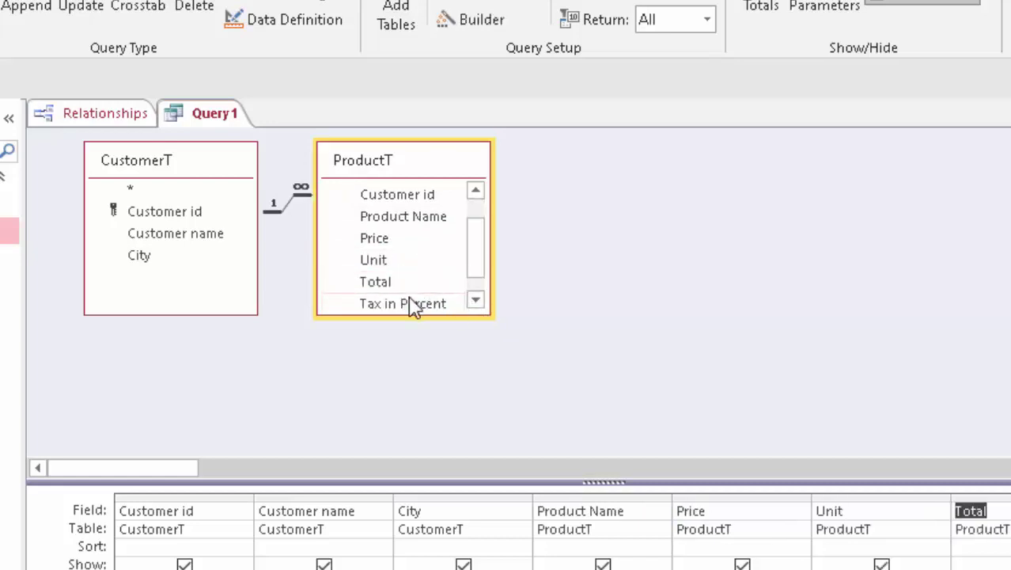
double_click(411, 305)
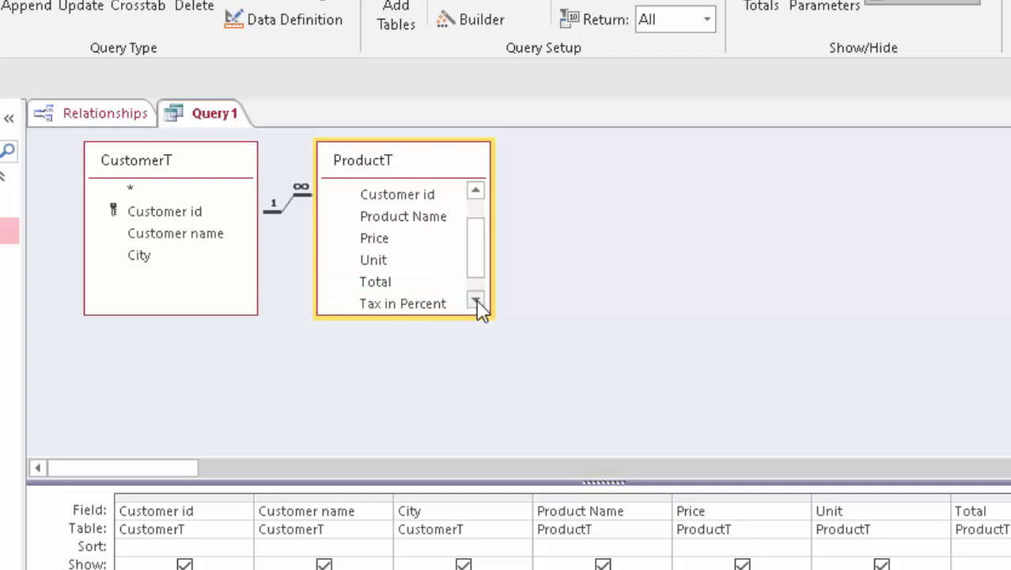
left_click(476, 300)
double_click(409, 304)
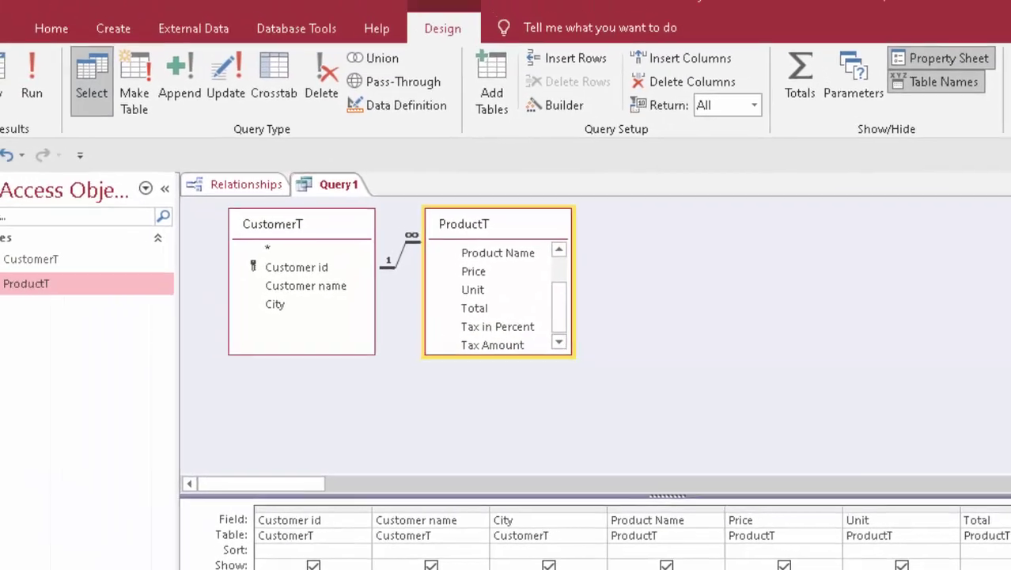
left_click(63, 79)
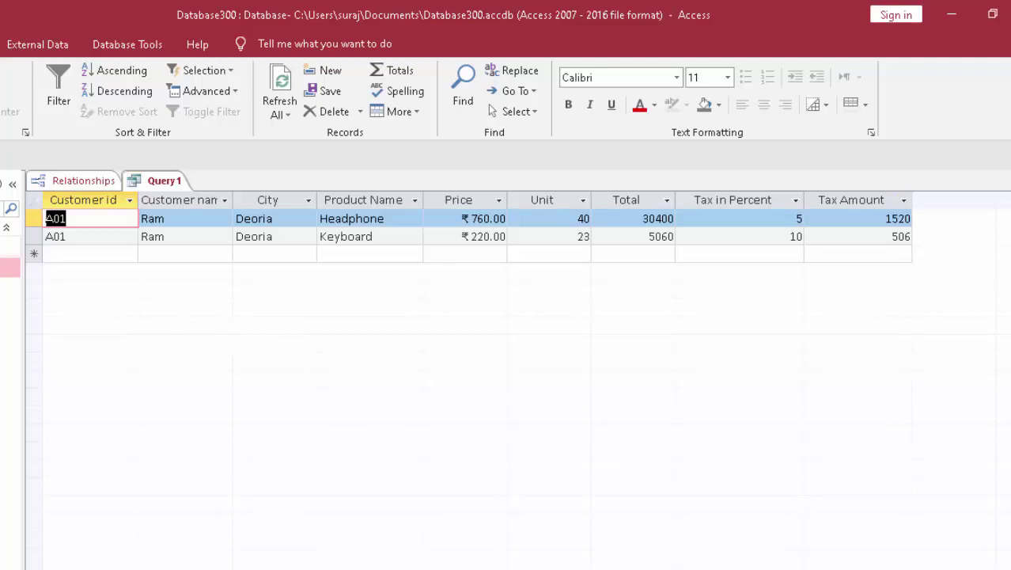
Save the query as CustomerQ and slightly widen its Customer id column
right_click(161, 180)
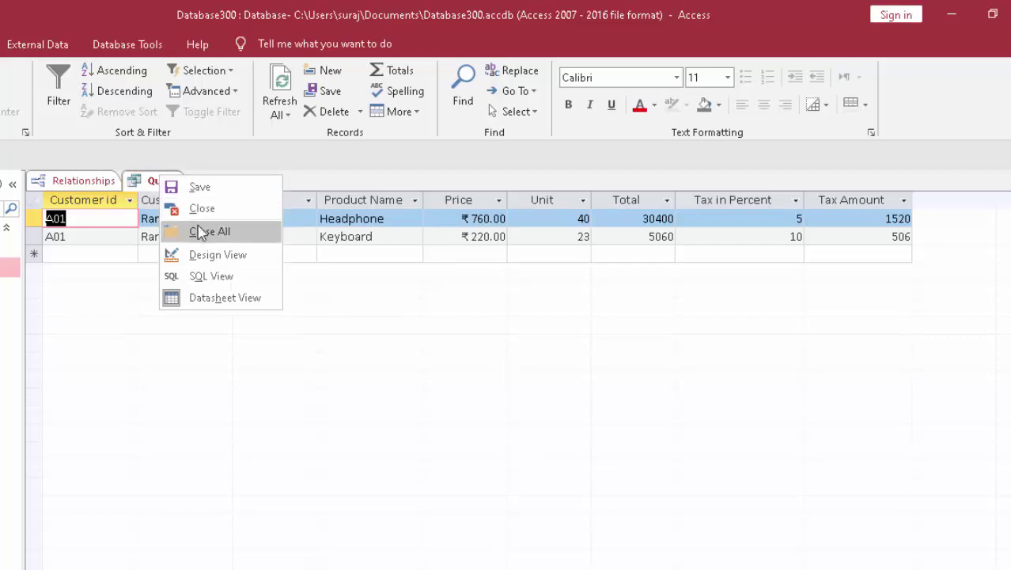
left_click(199, 187)
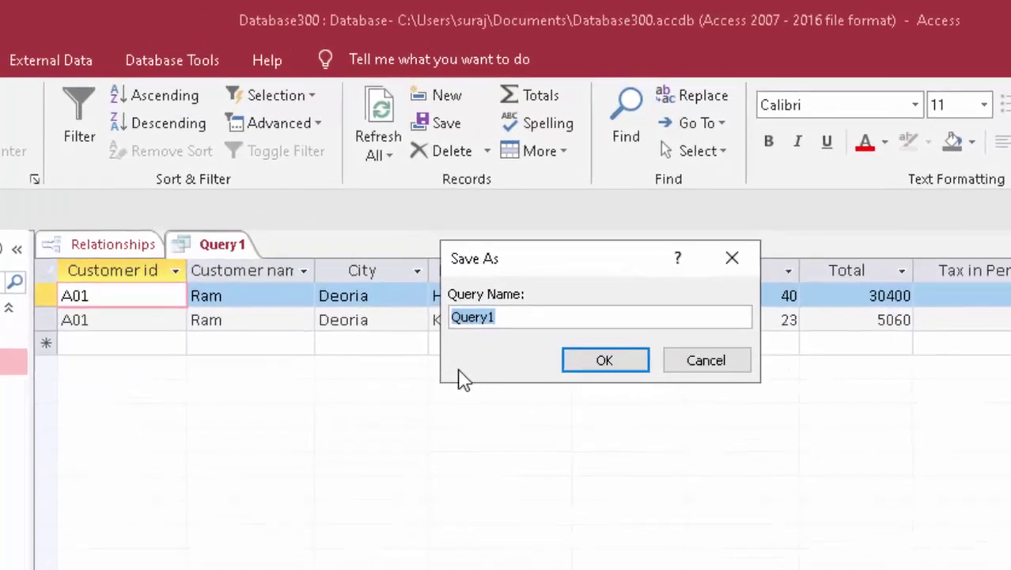
key("BackSpace")
type("CustomerQ")
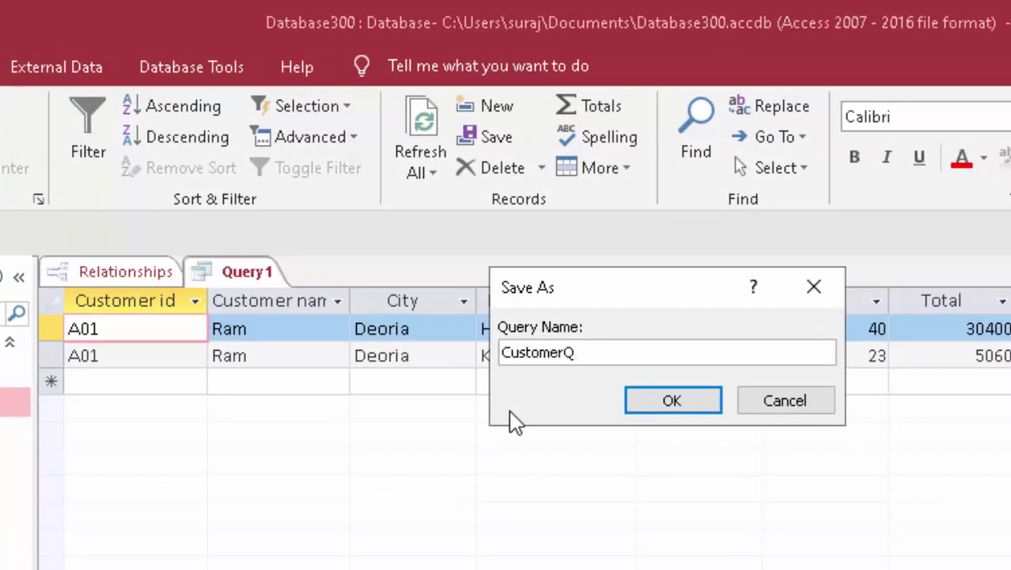
key("Return")
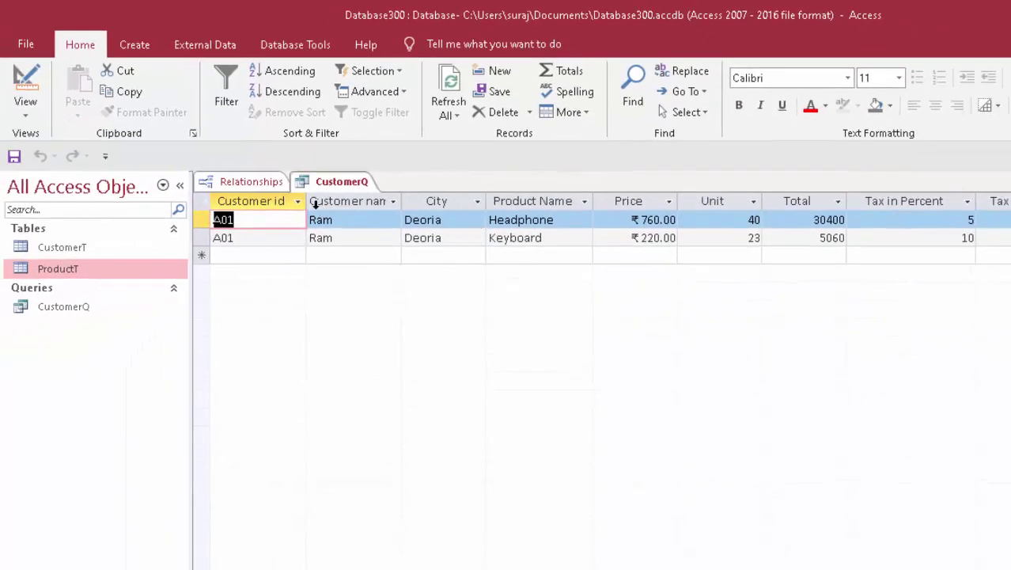
left_click_drag(307, 201, 314, 201)
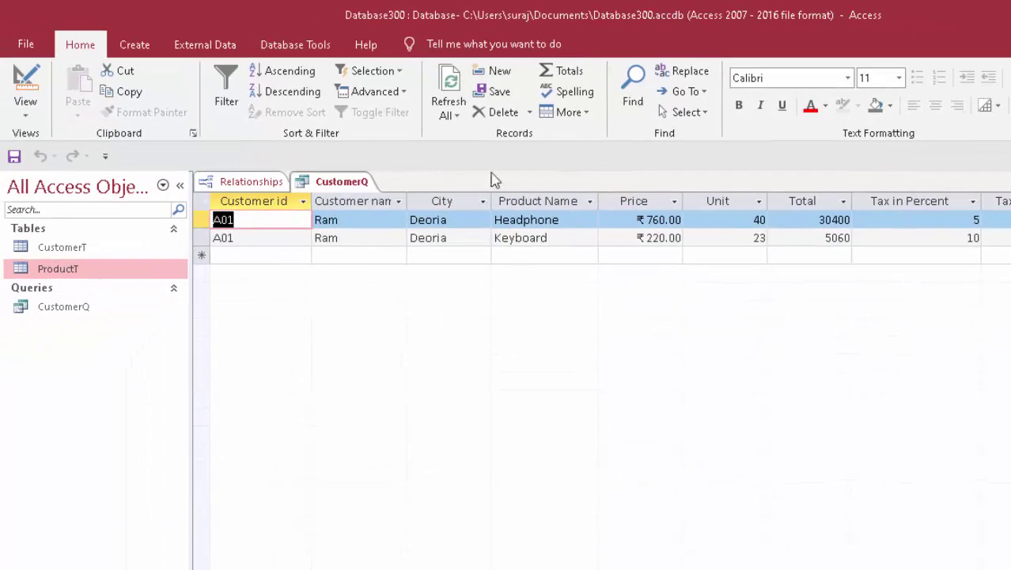
Add customer A03 with city Deoria to CustomerT, then open ProductT
double_click(83, 248)
left_click(241, 260)
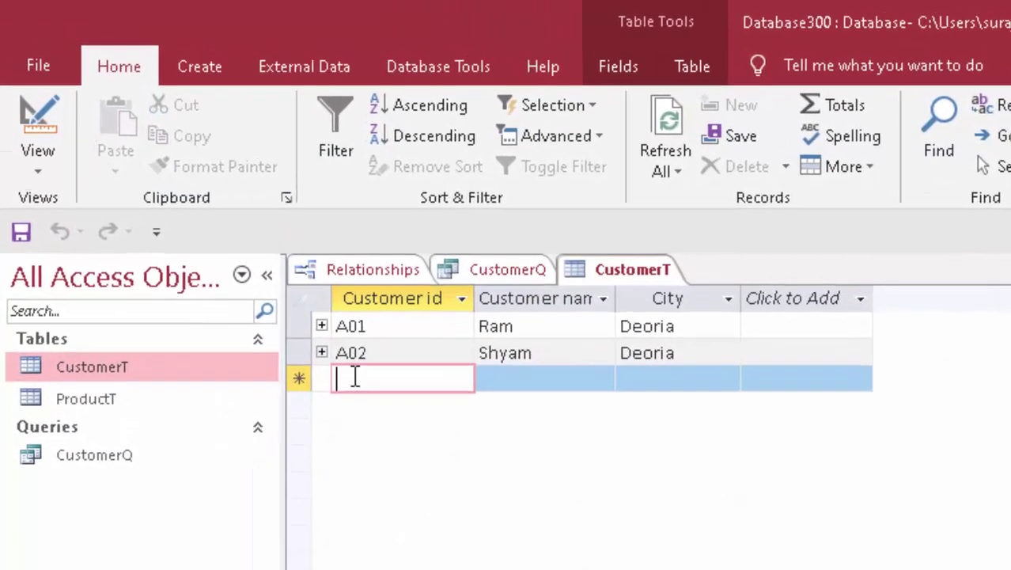
type("A")
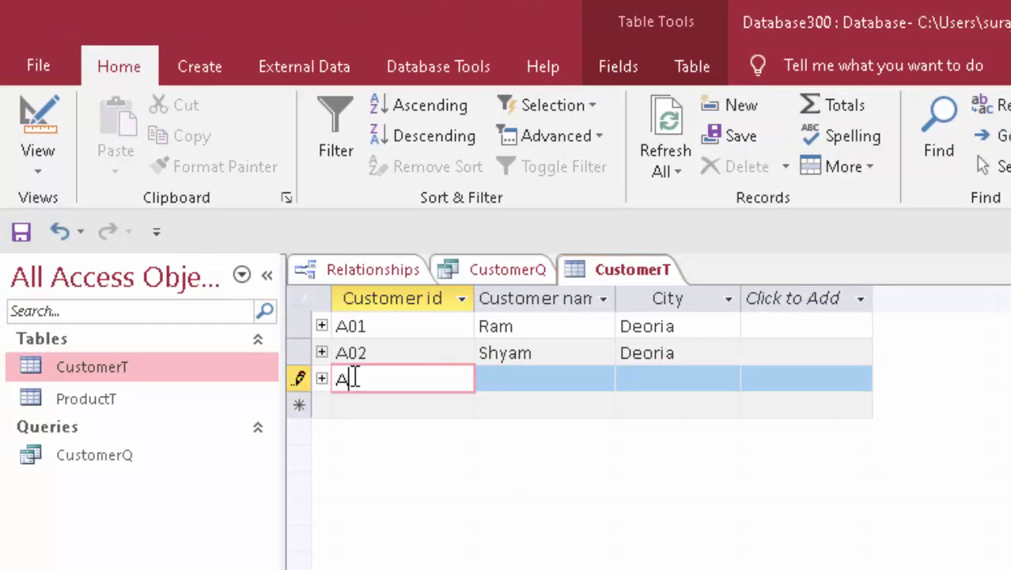
type("03")
key("Tab")
type("Abhi")
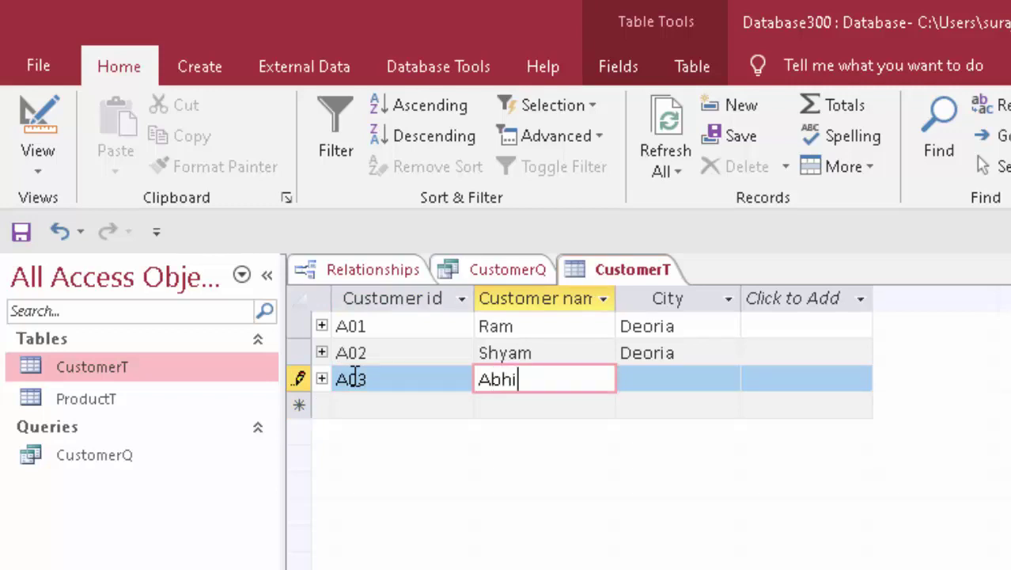
key("Tab")
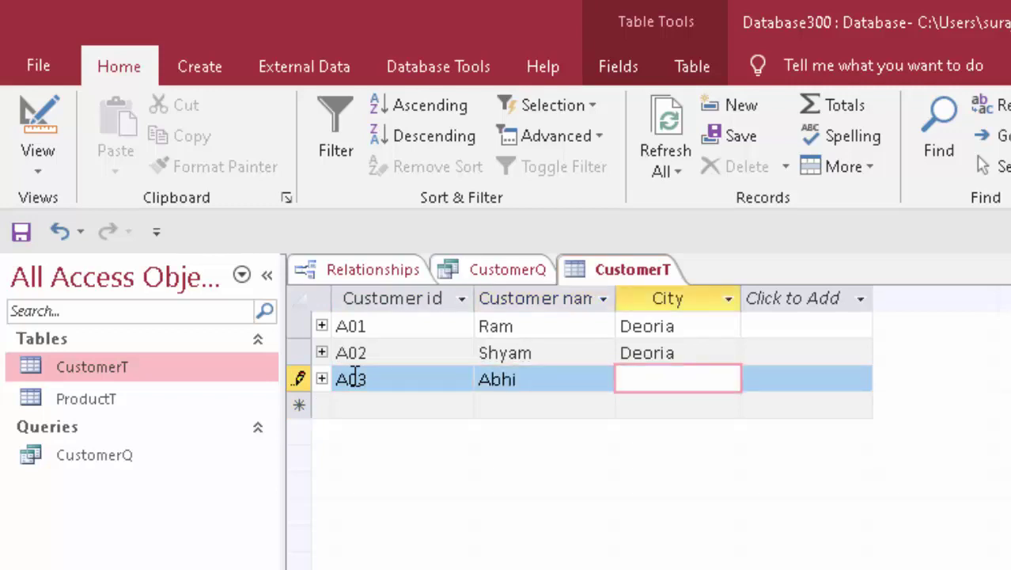
type("Deori")
type("a")
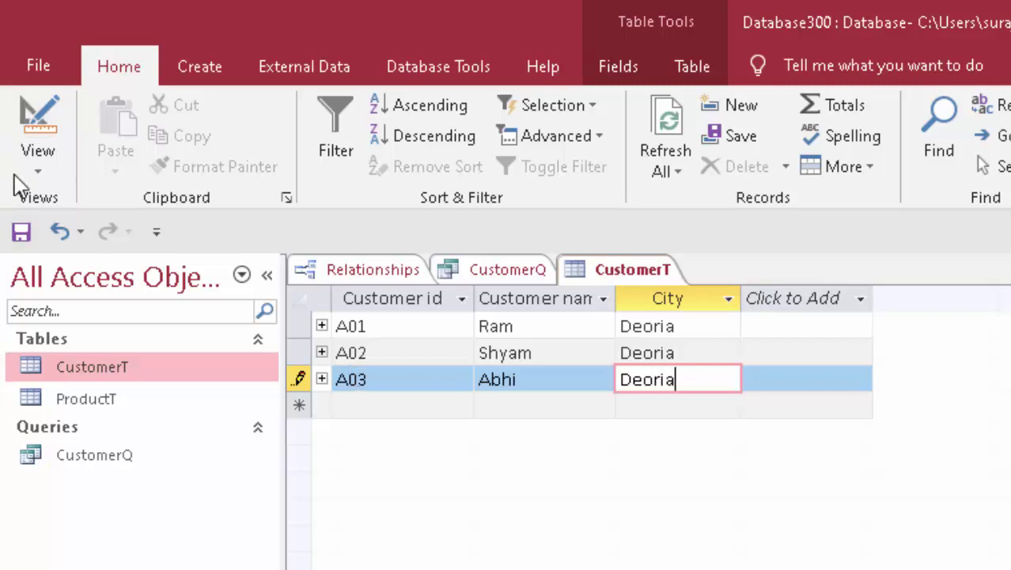
left_click(20, 231)
double_click(95, 400)
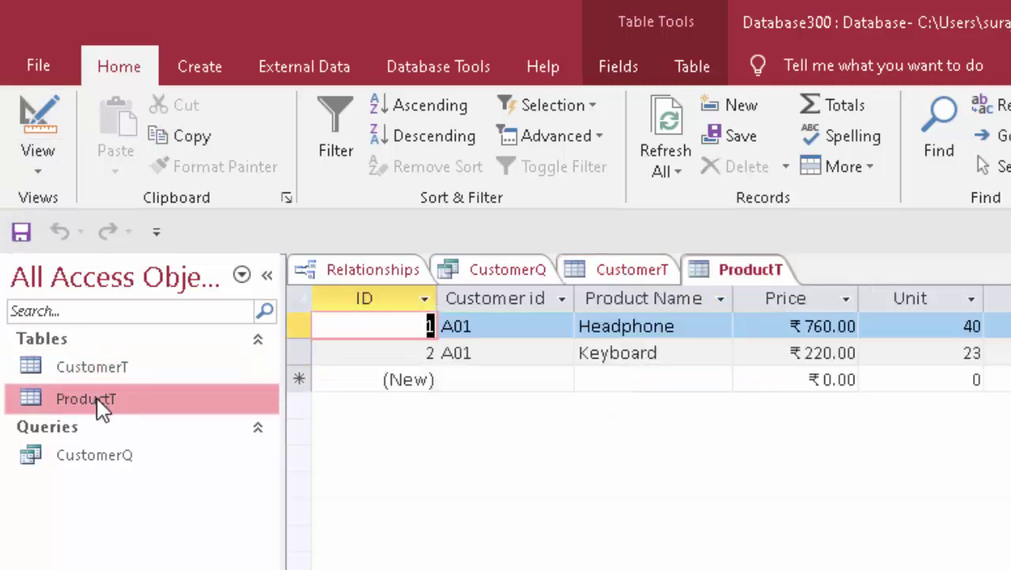
Add an A03 Back cover product priced 50, with 5 units and 5 percent tax
left_click(485, 380)
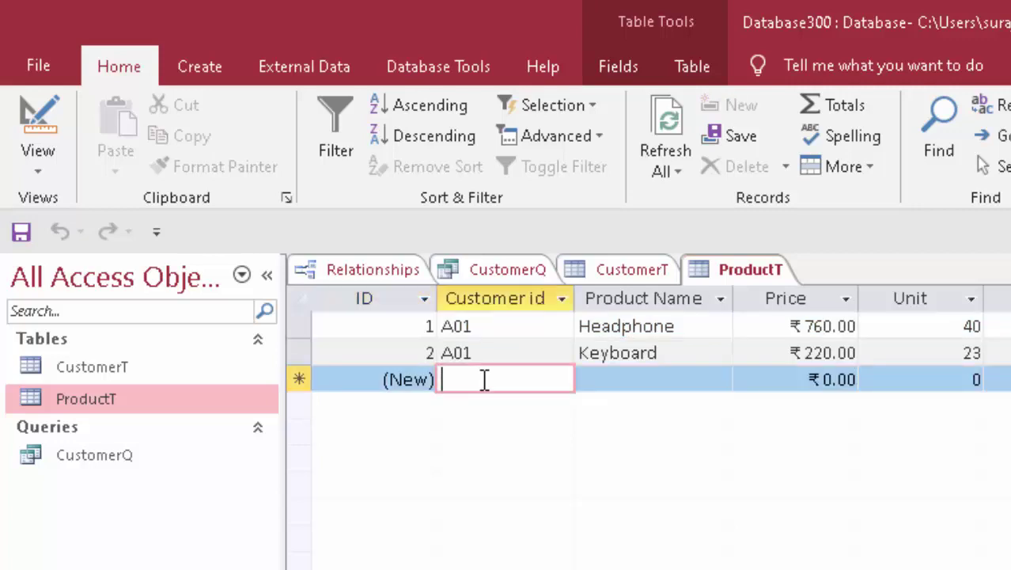
type("A03")
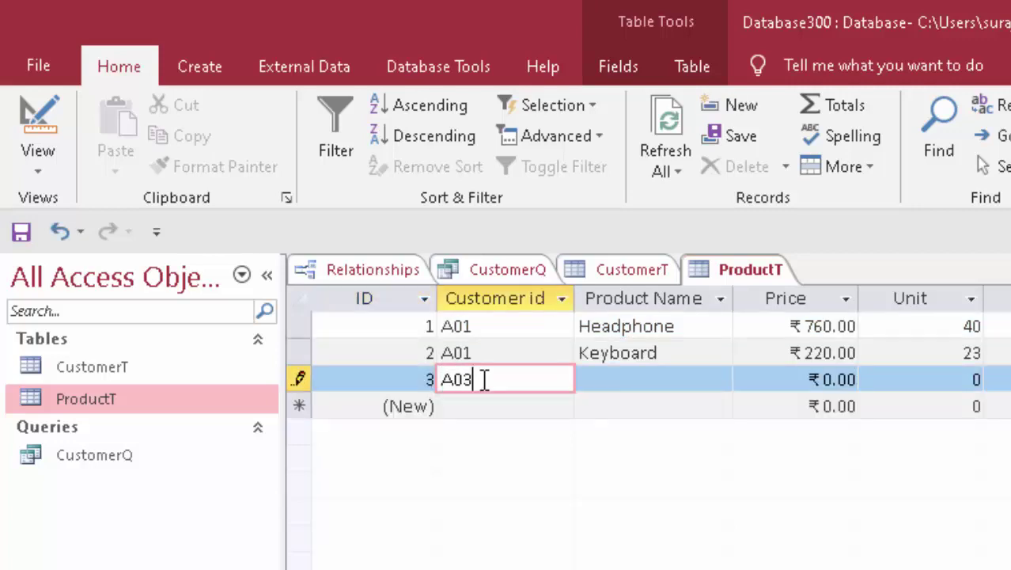
key("Tab")
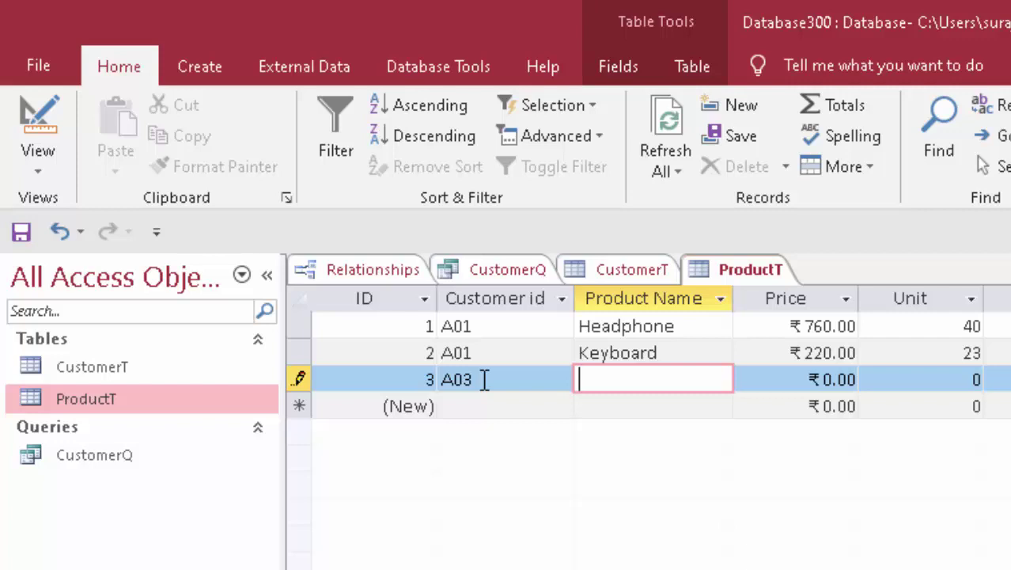
type("Bac")
type("k cov")
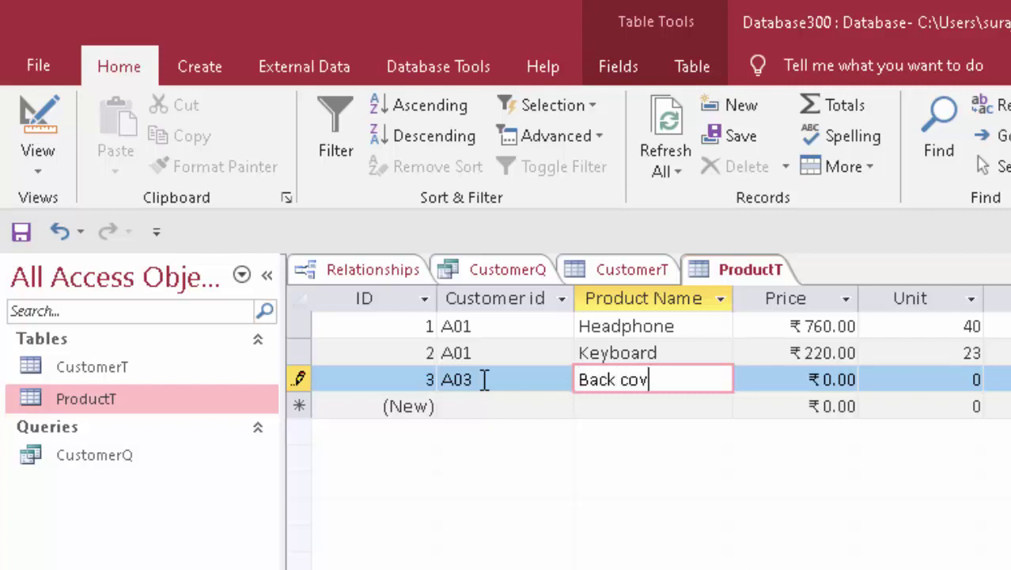
type("er")
key("Tab")
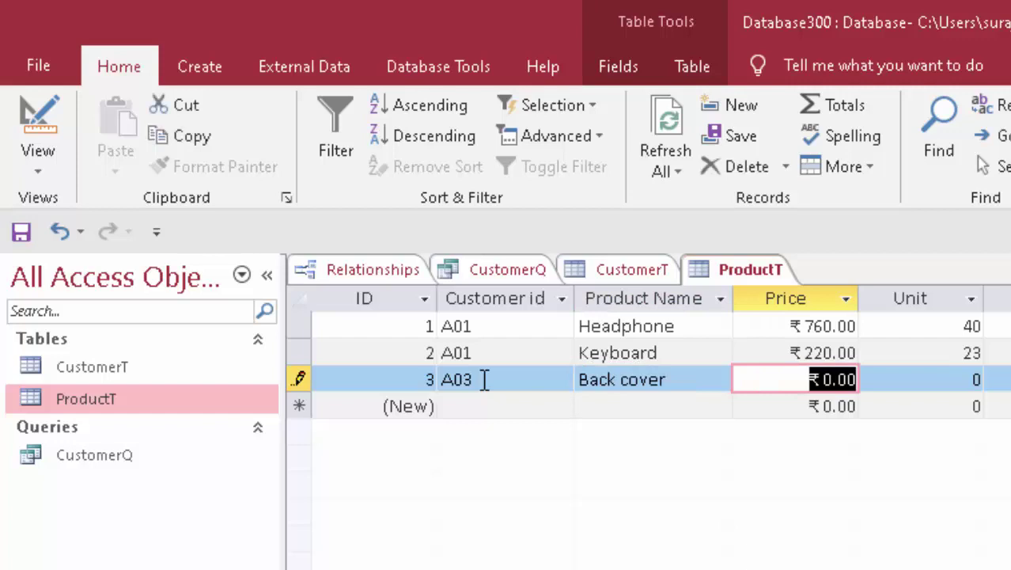
type("50")
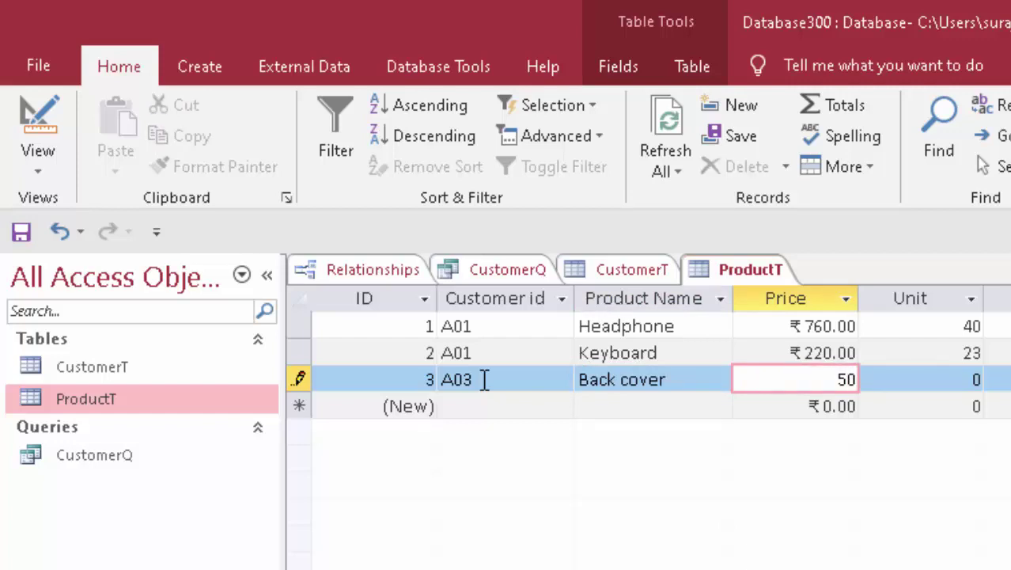
key("Tab")
type("5")
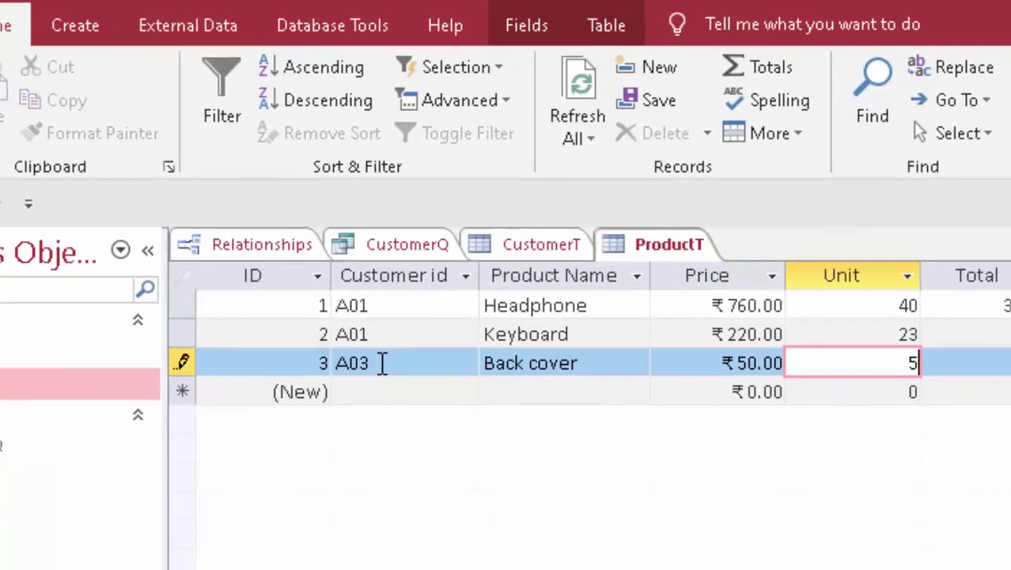
key("Tab")
key("Tab")
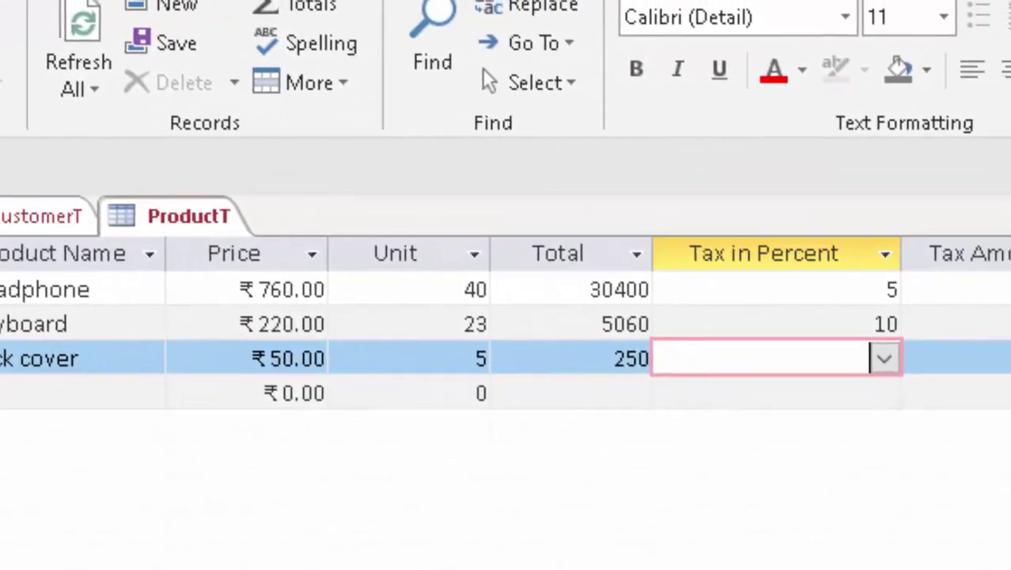
left_click(884, 358)
left_click(859, 389)
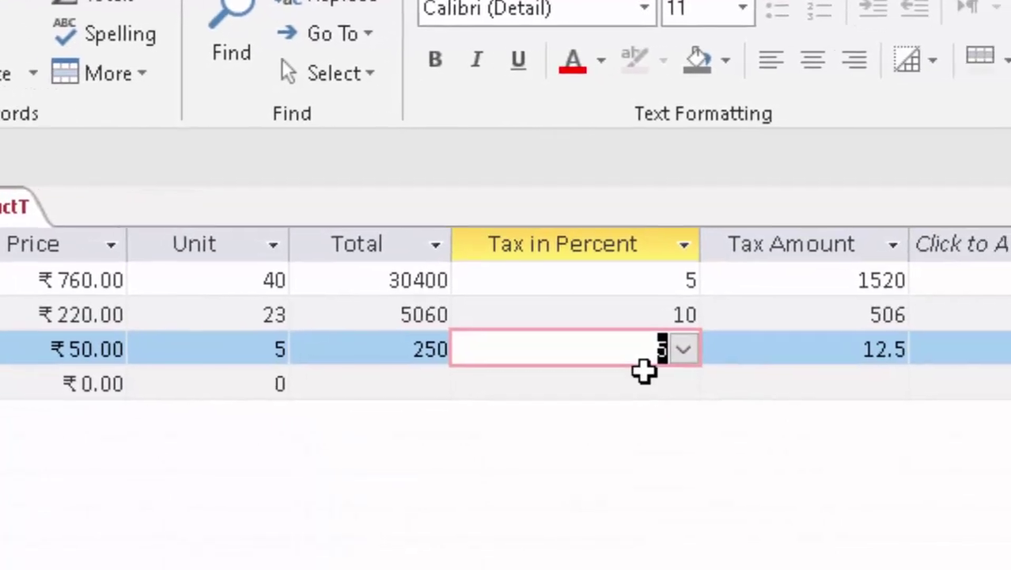
left_click(758, 358)
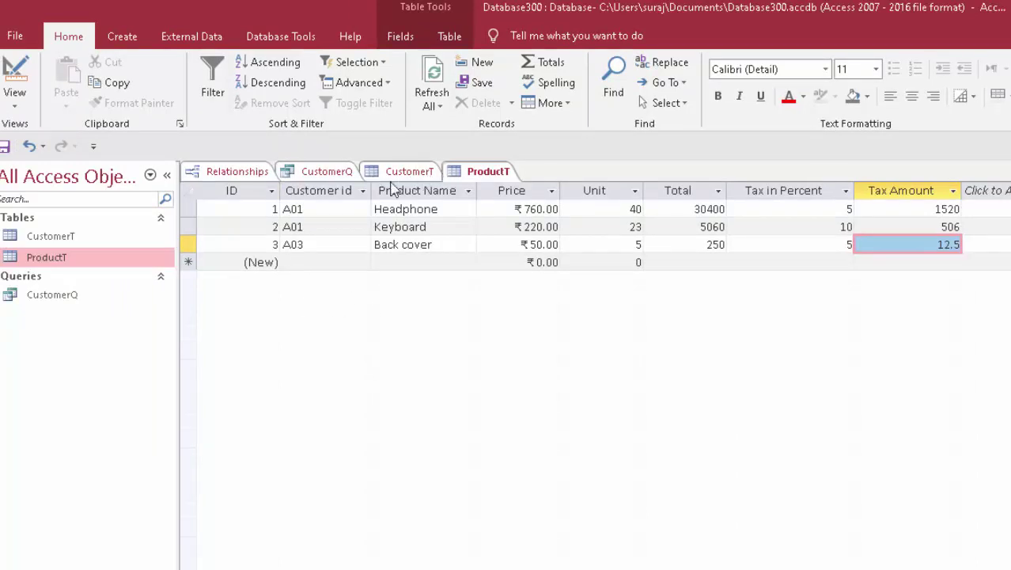
Refresh CustomerQ to show the A03 Back cover row, then view the table relationships diagram
left_click(330, 173)
left_click(432, 83)
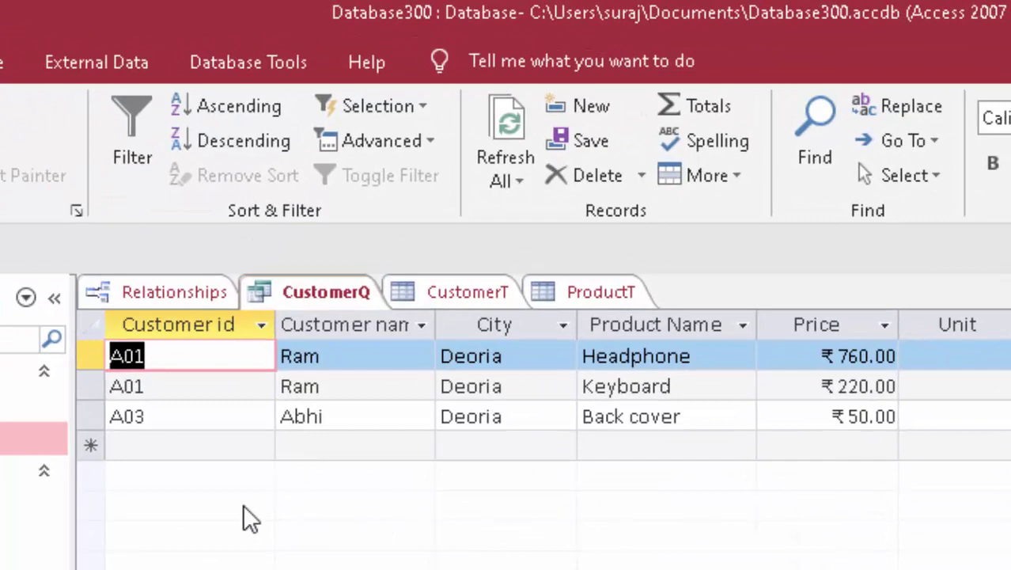
left_click(248, 62)
left_click(400, 146)
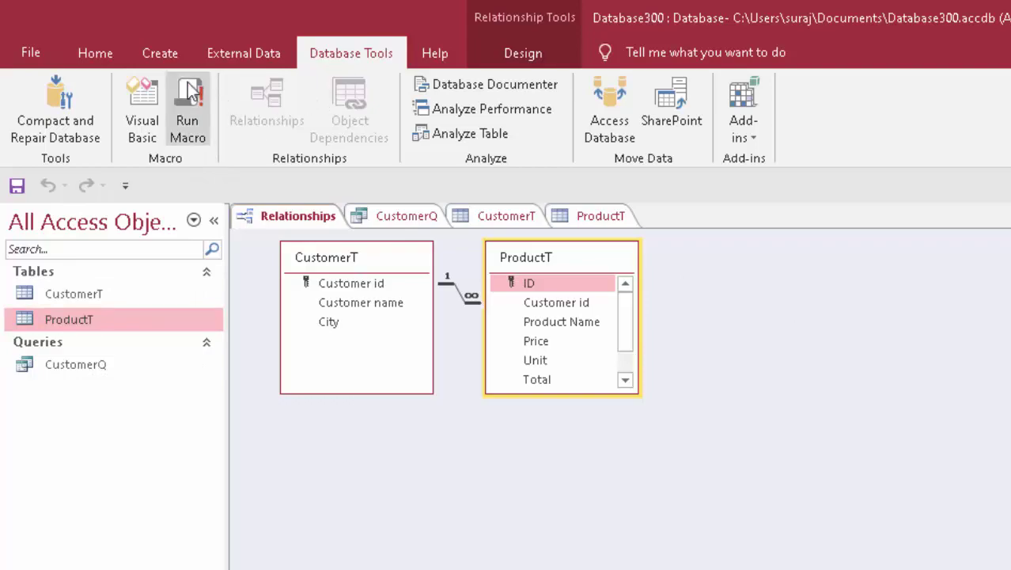
Start the Form Wizard with all CustomerQ fields, then remove Product Name through Tax Amount
left_click(166, 55)
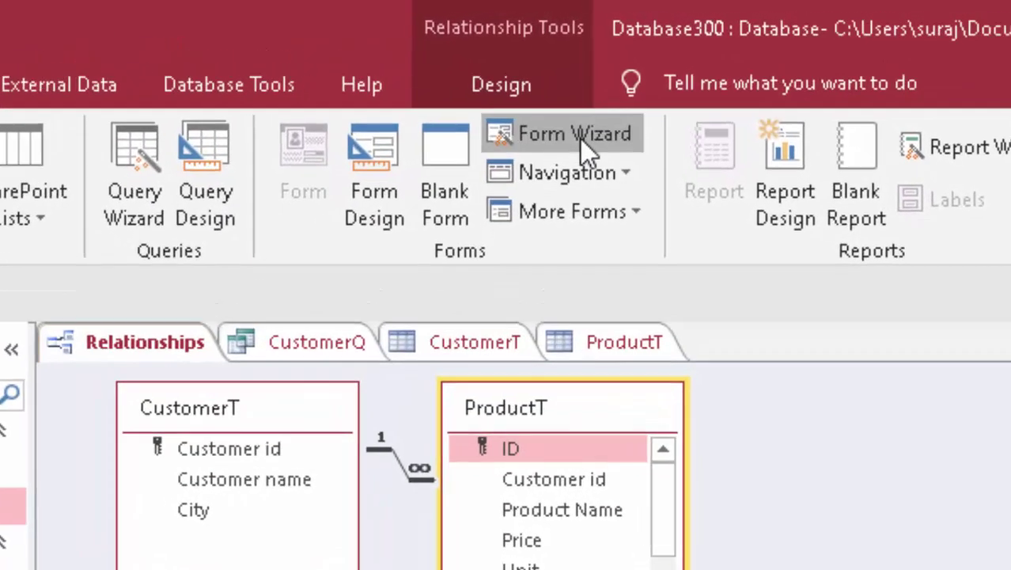
left_click(581, 84)
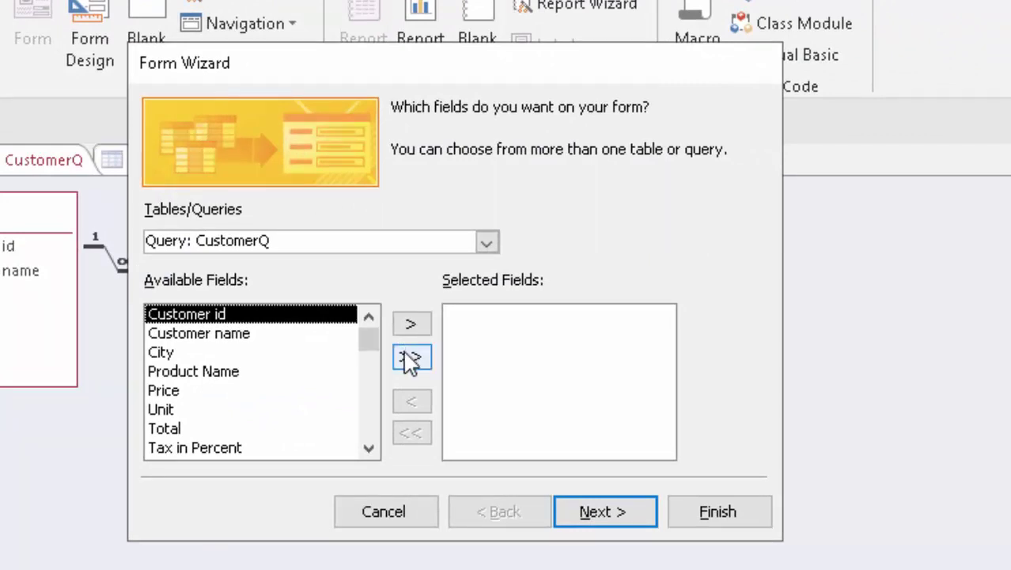
left_click(410, 361)
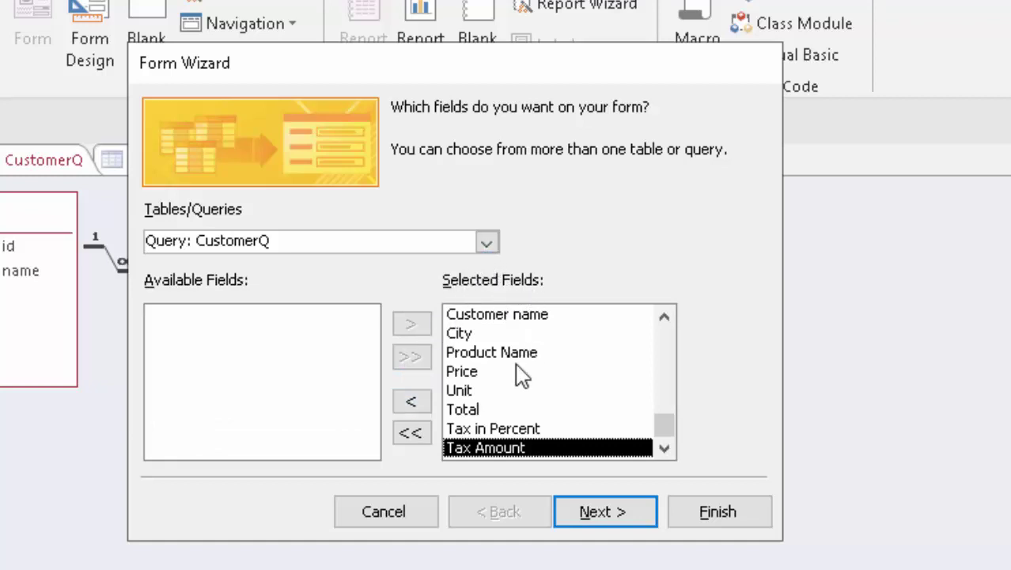
left_click(410, 403)
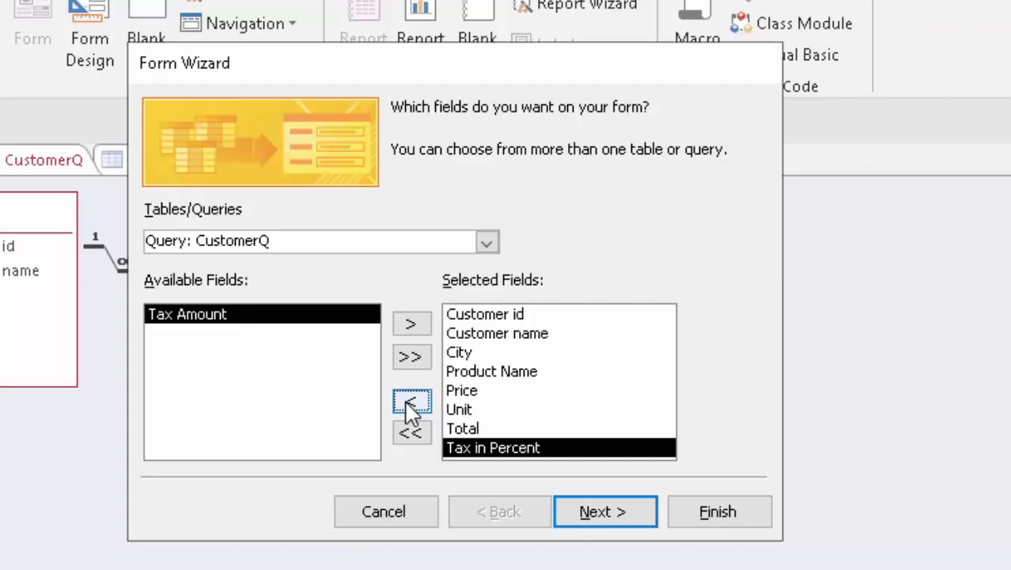
left_click(411, 402)
left_click(410, 403)
left_click(411, 403)
left_click(411, 403)
left_click(410, 403)
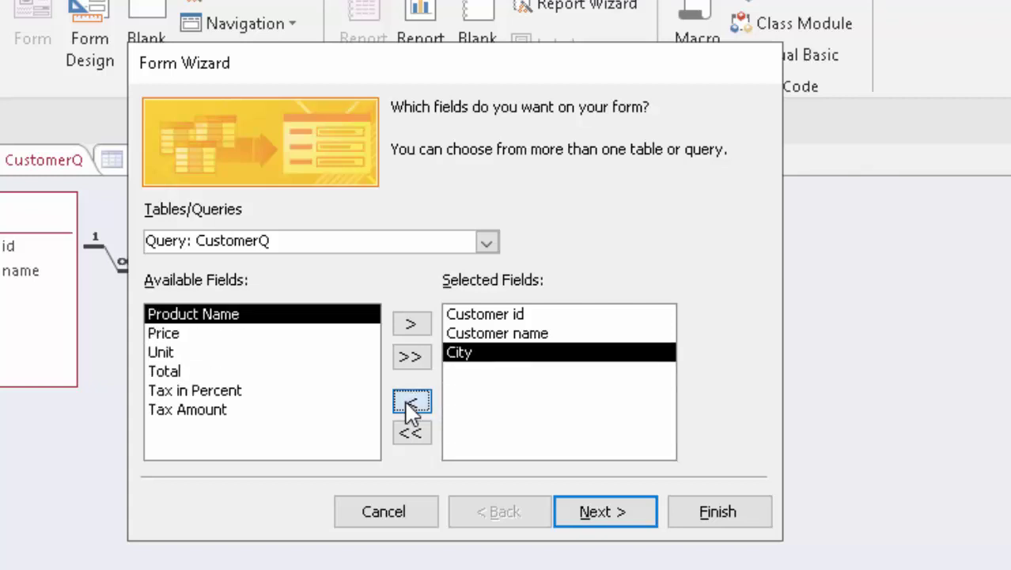
left_click(411, 403)
left_click(411, 402)
left_click(410, 403)
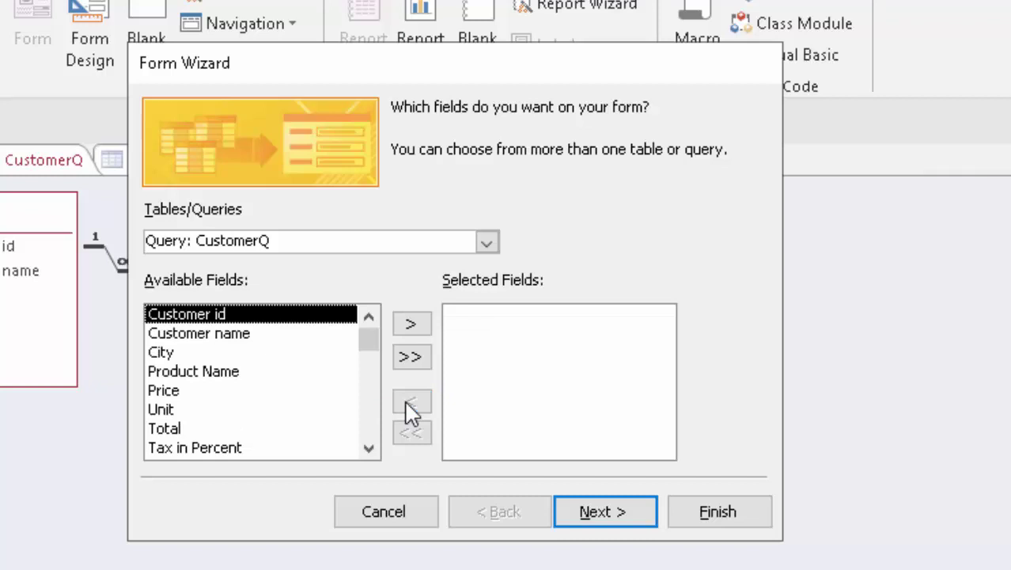
Add all CustomerT fields plus ProductT's Product Name, Price, Unit, Total, Tax in Percent and Tax Amount
left_click(487, 243)
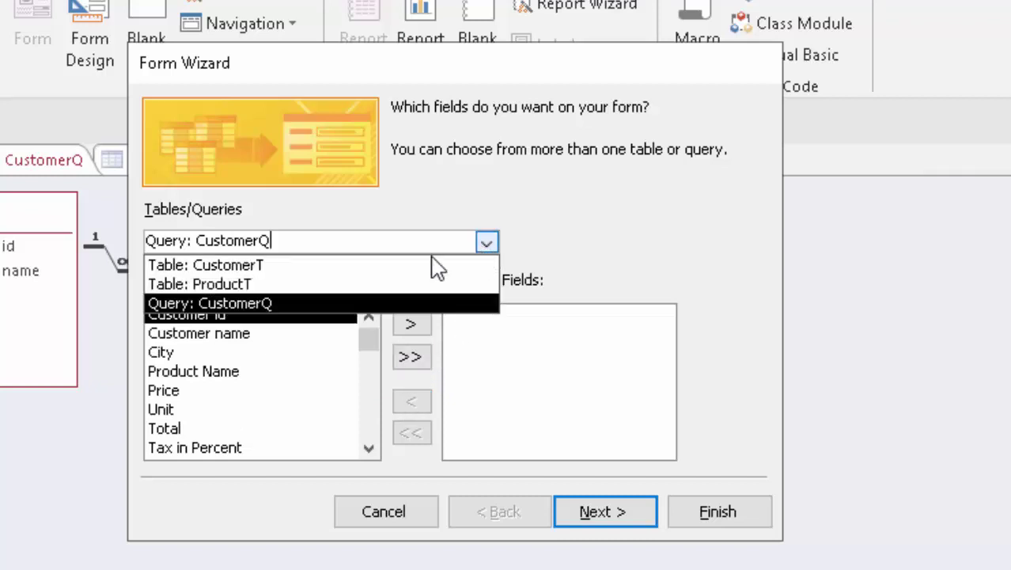
left_click(324, 266)
left_click(410, 355)
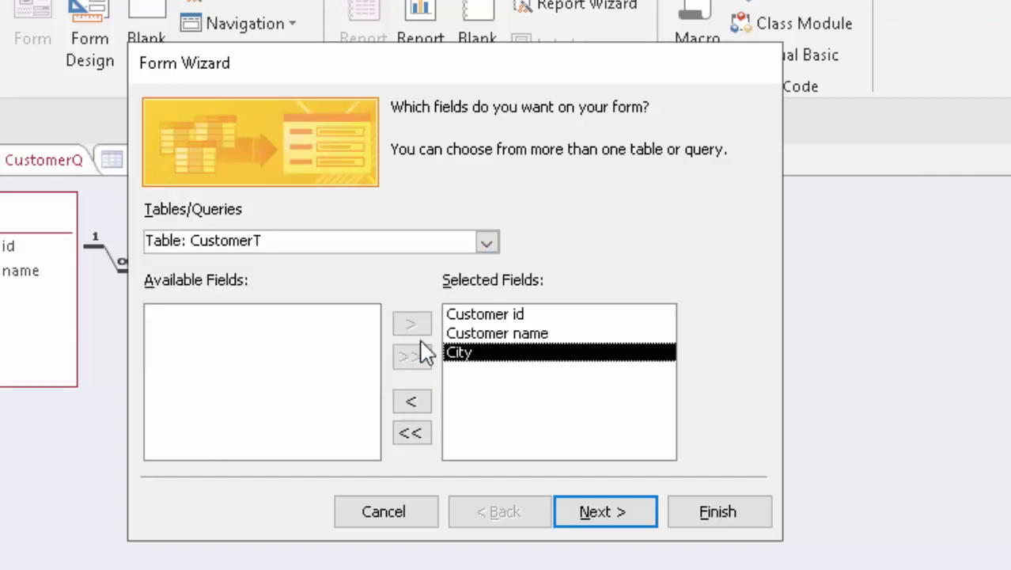
left_click(487, 243)
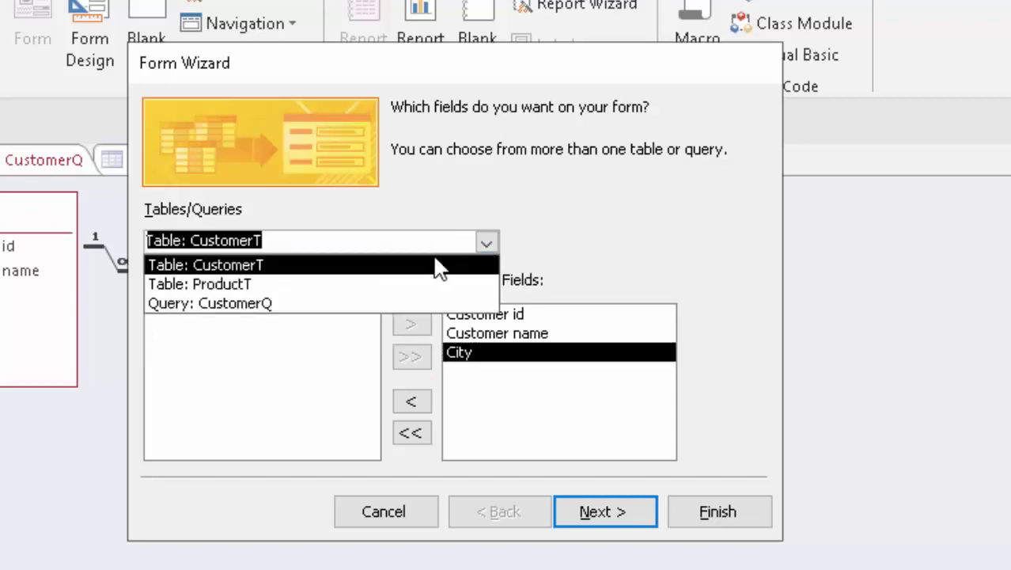
left_click(402, 283)
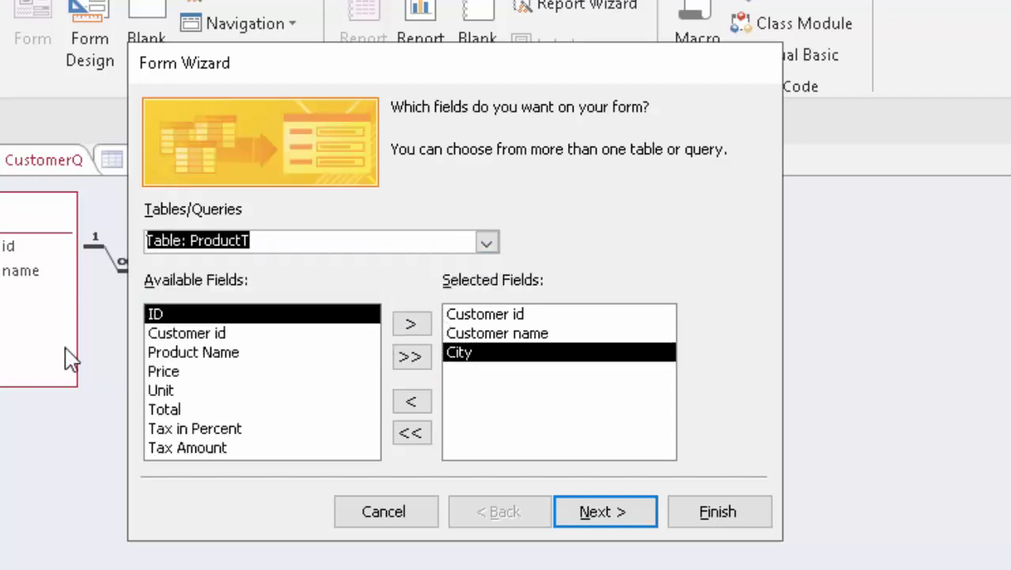
left_click(180, 352)
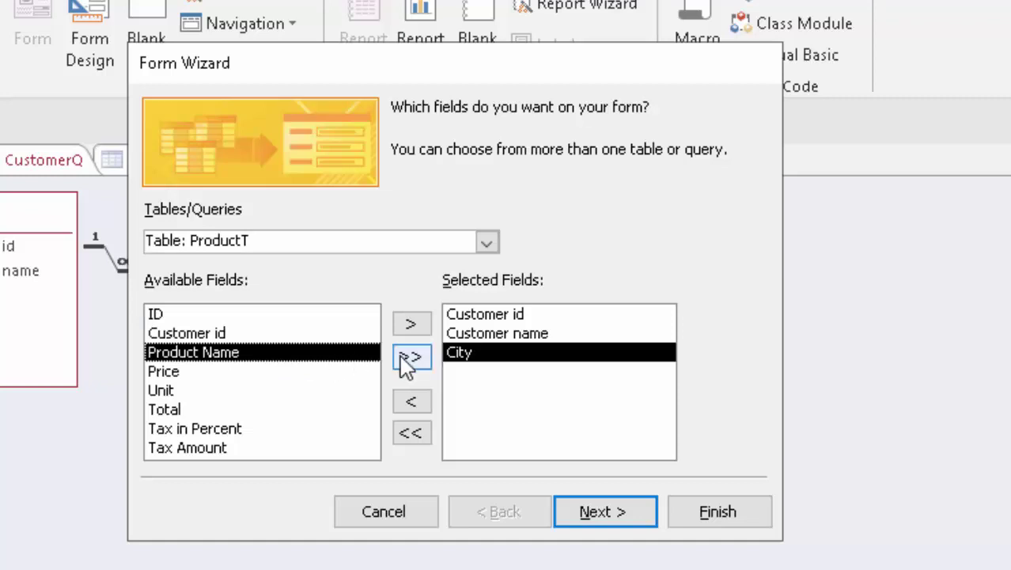
left_click(412, 327)
left_click(413, 328)
left_click(413, 328)
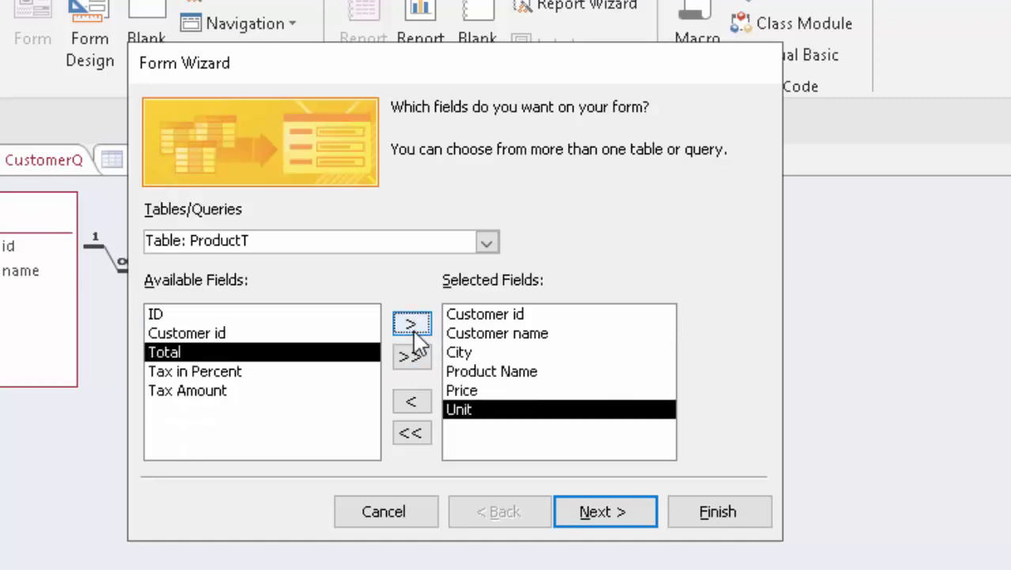
left_click(412, 326)
left_click(413, 326)
left_click(413, 326)
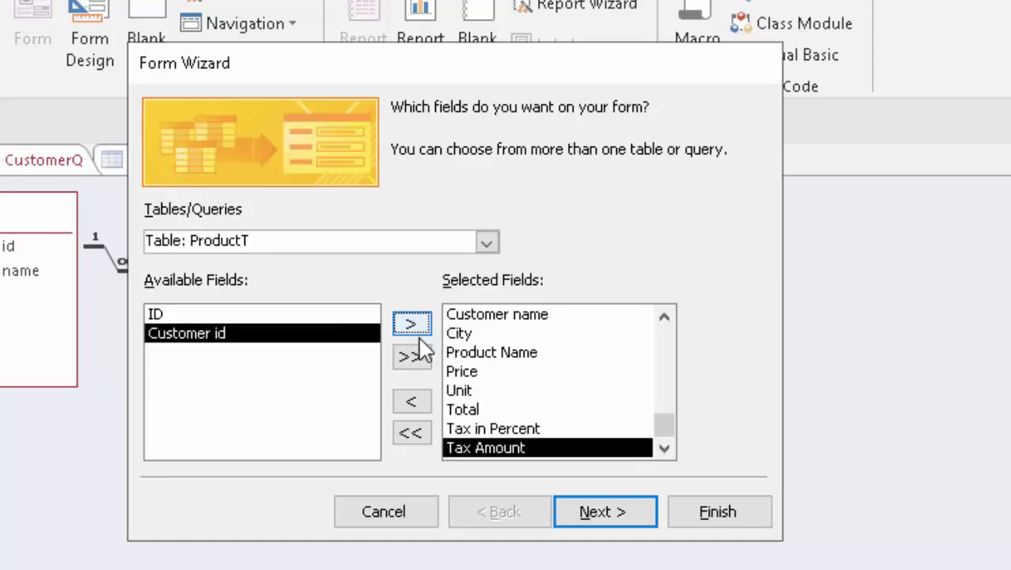
View the data by CustomerT with a datasheet subform, and choose to modify the form's design
left_click(619, 521)
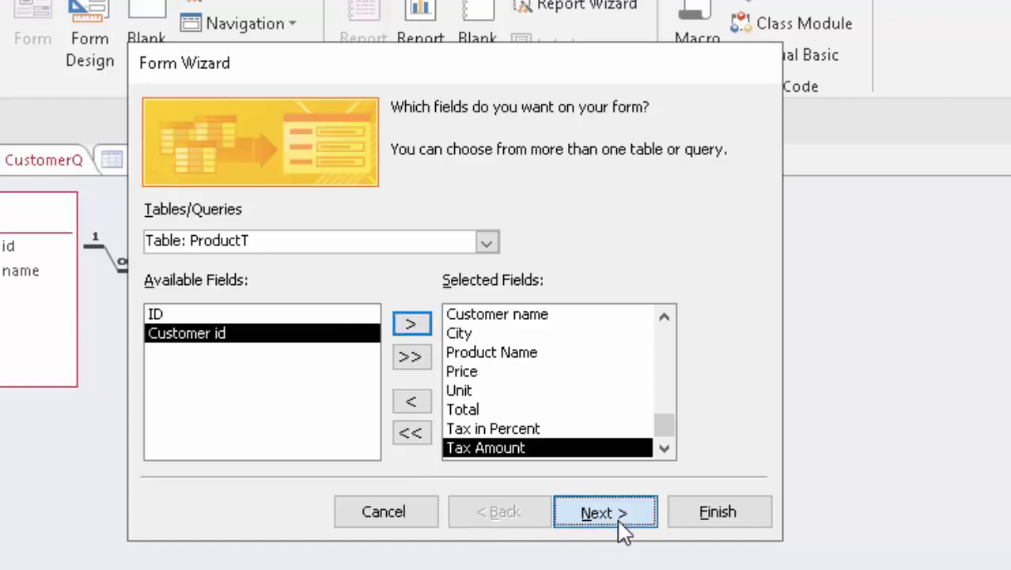
left_click(620, 524)
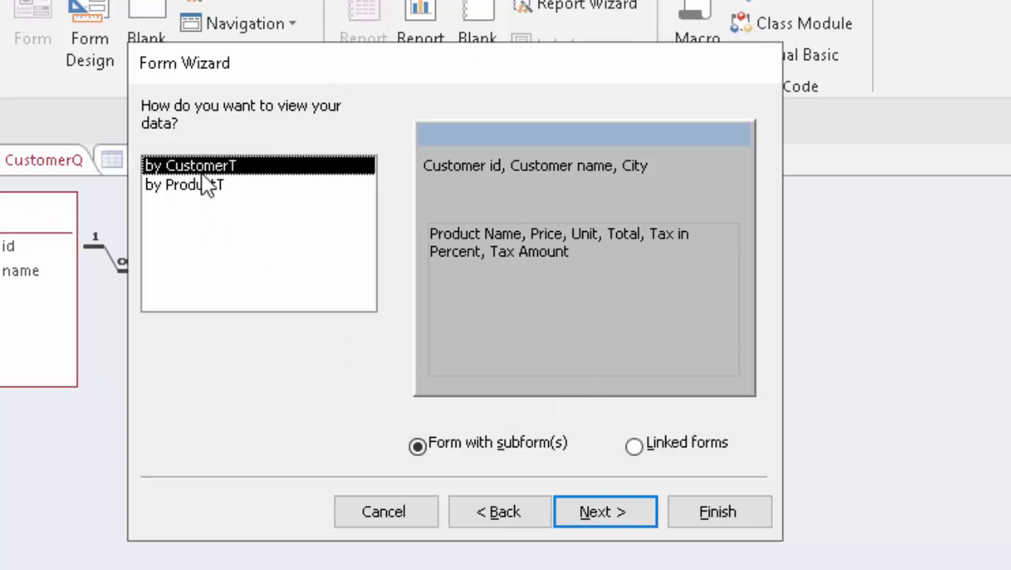
left_click(606, 512)
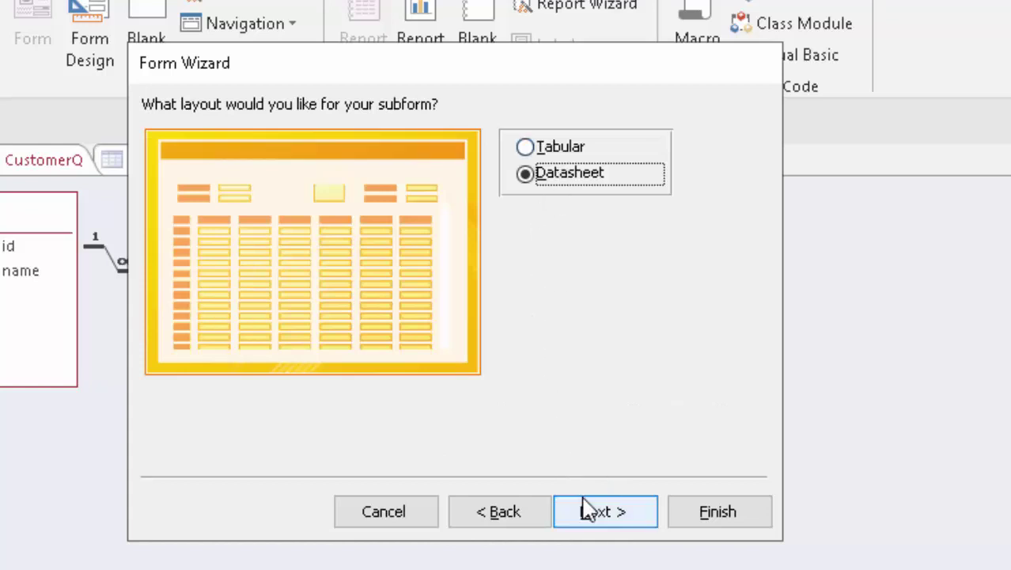
left_click(585, 510)
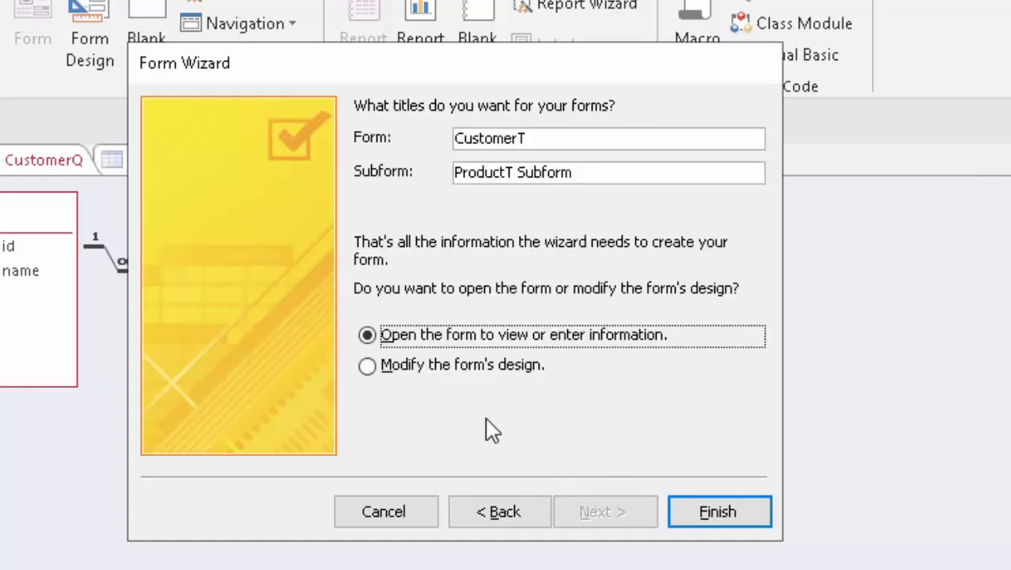
left_click(443, 369)
Create the CustomerT form and subform, and delete the CustomerT title from the header
left_click(682, 518)
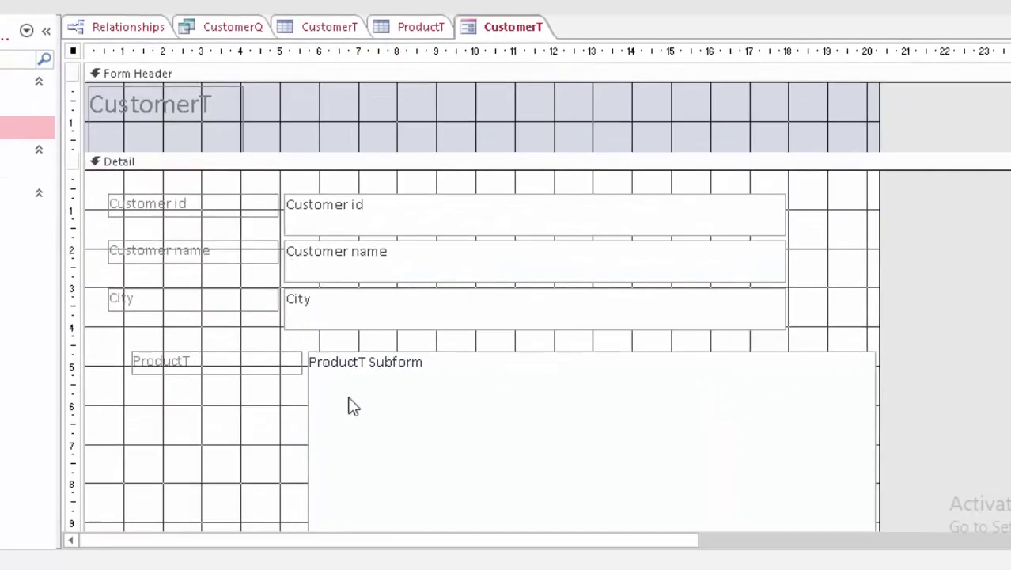
left_click(239, 111)
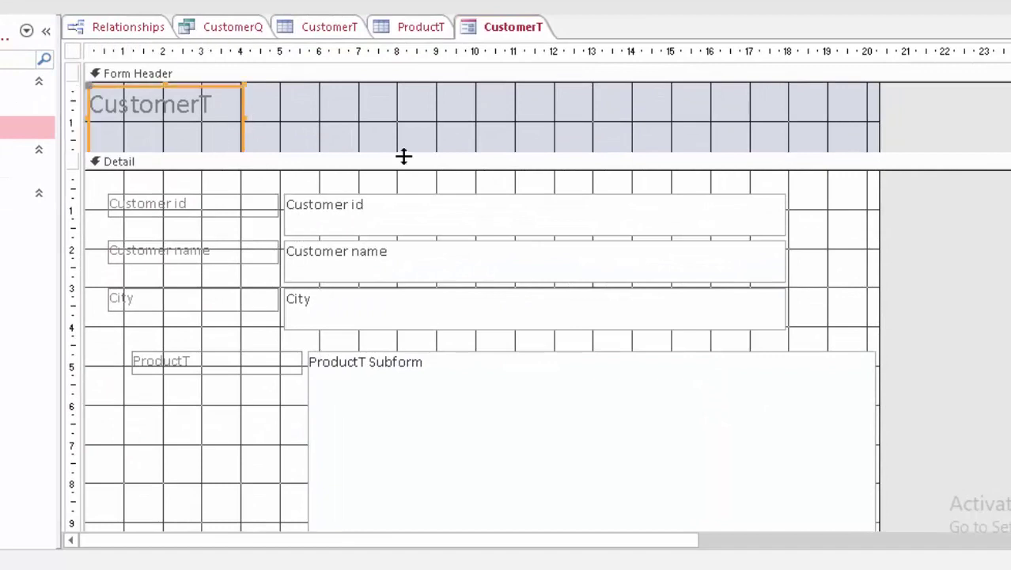
key("Delete")
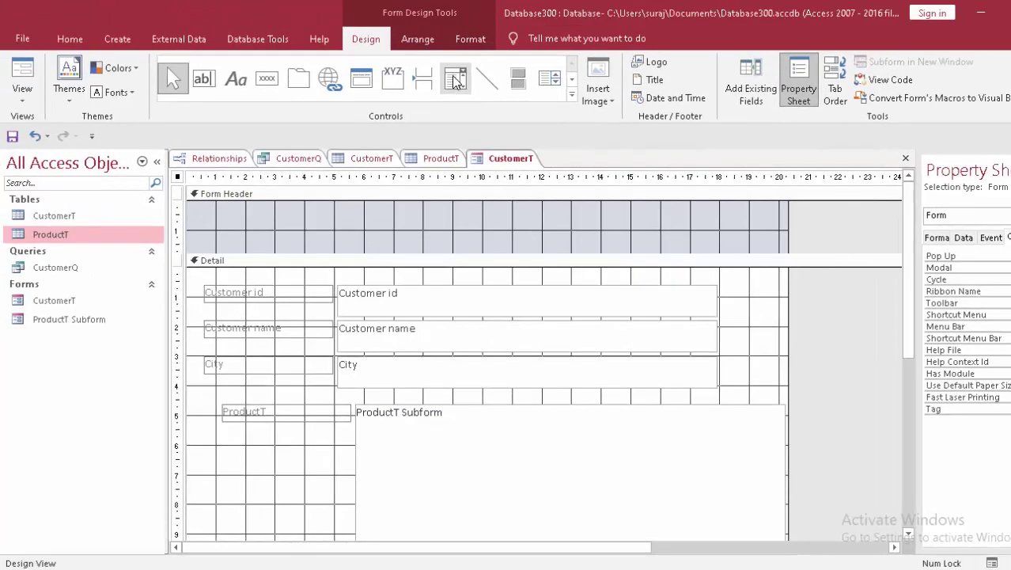
Add a Form Header combo box that finds records by Customer id
left_click(456, 82)
mouse_move(349, 205)
left_mouse_down()
mouse_move(428, 230)
mouse_move(480, 231)
left_mouse_up()
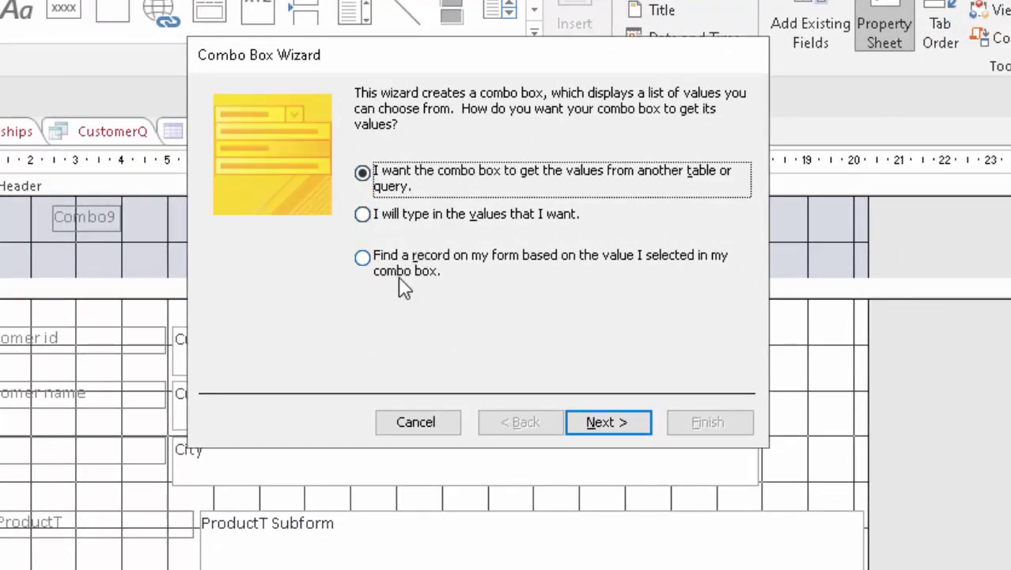
left_click(372, 261)
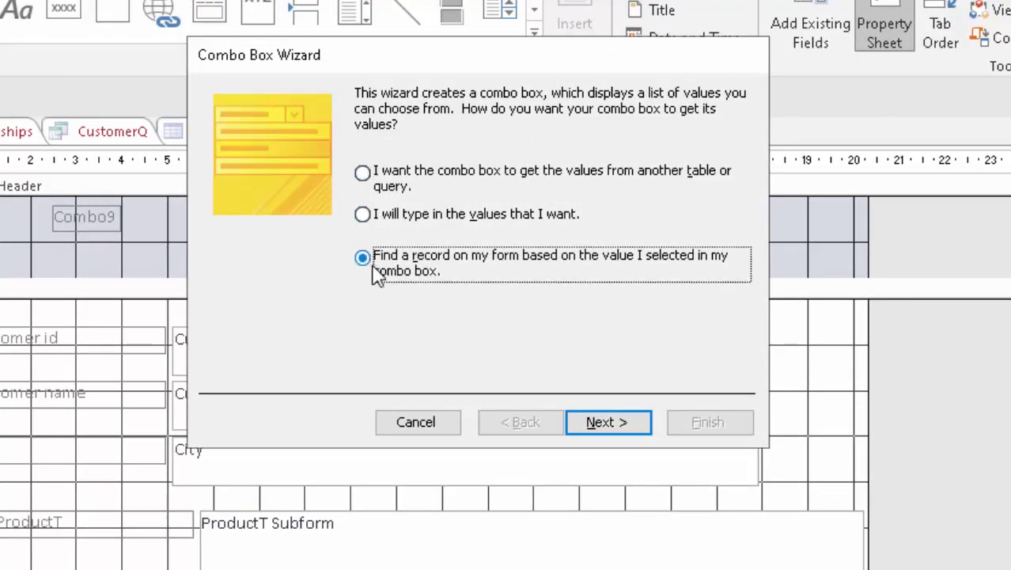
left_click(602, 427)
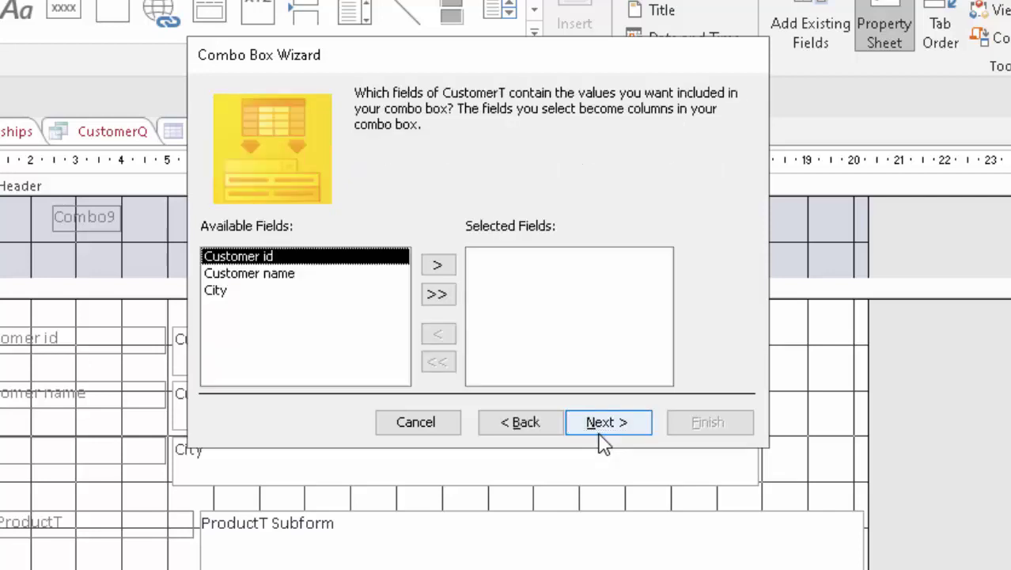
left_click(440, 267)
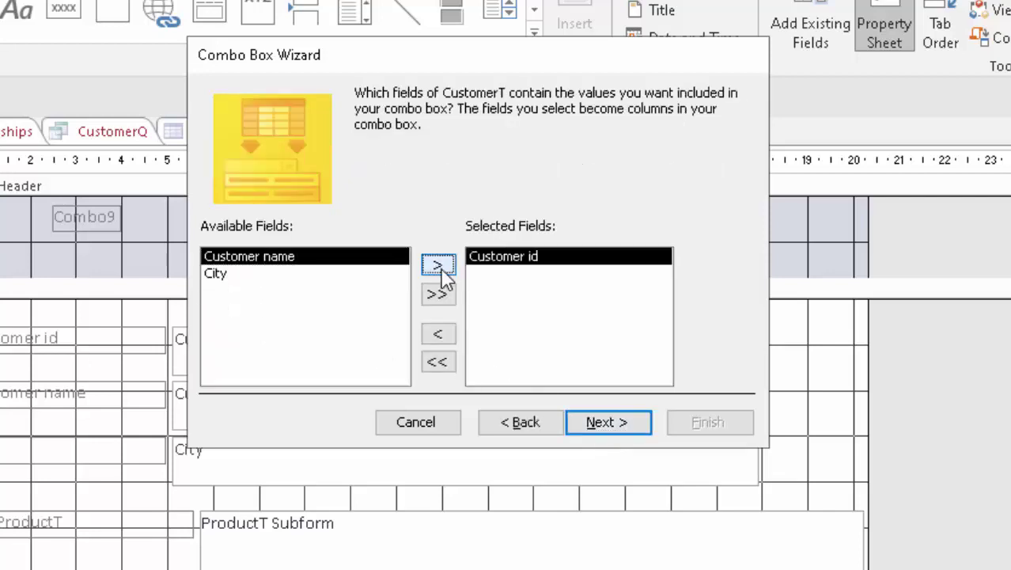
left_click(606, 425)
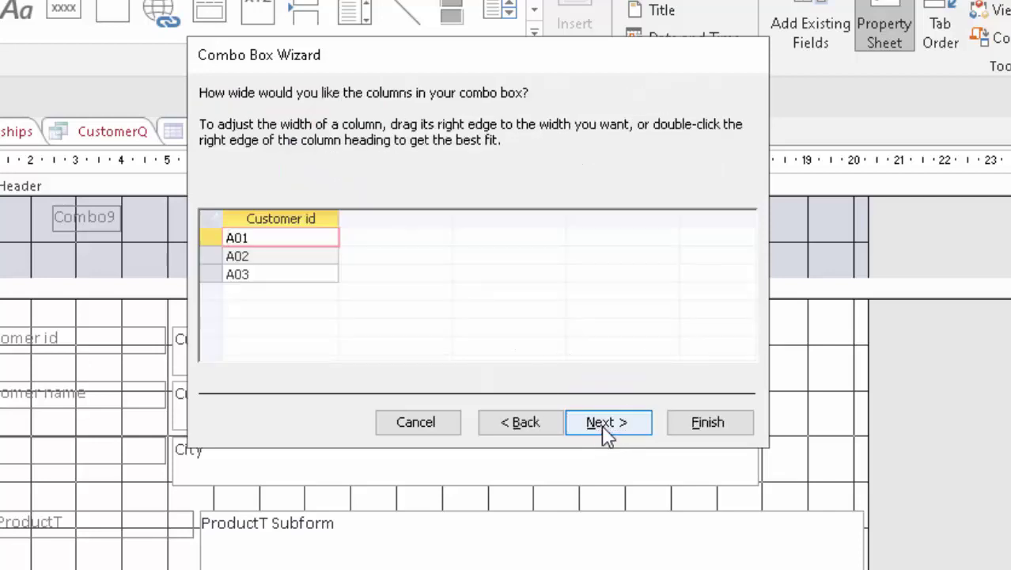
left_click(606, 427)
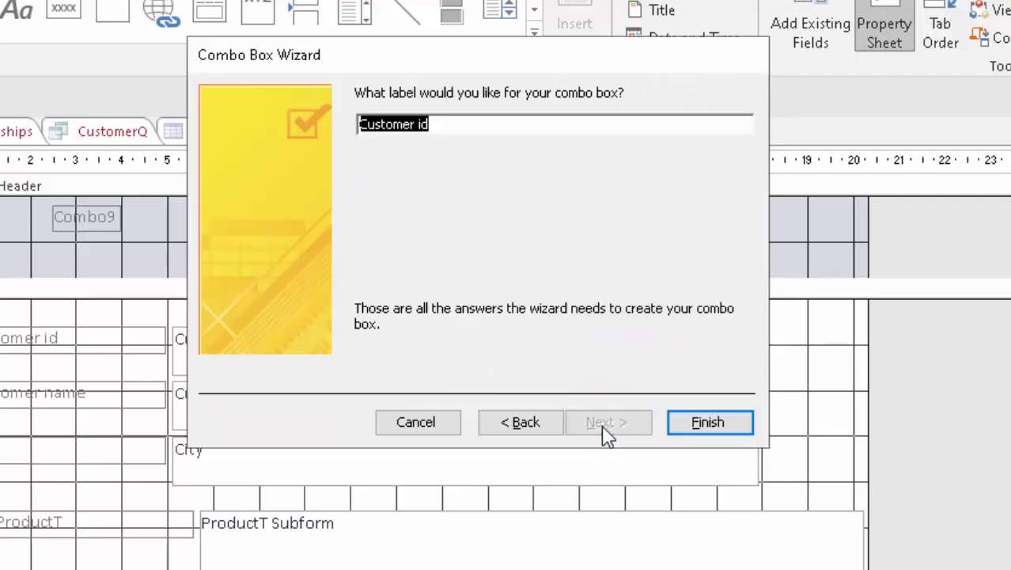
left_click(696, 427)
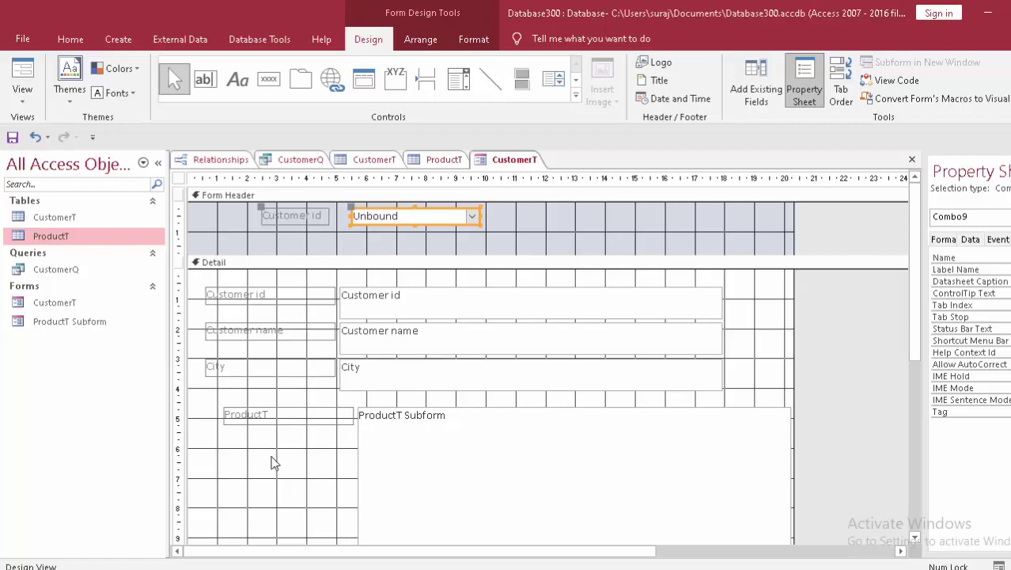
Make all of the form's labels and fields bold
key("ctrl+a")
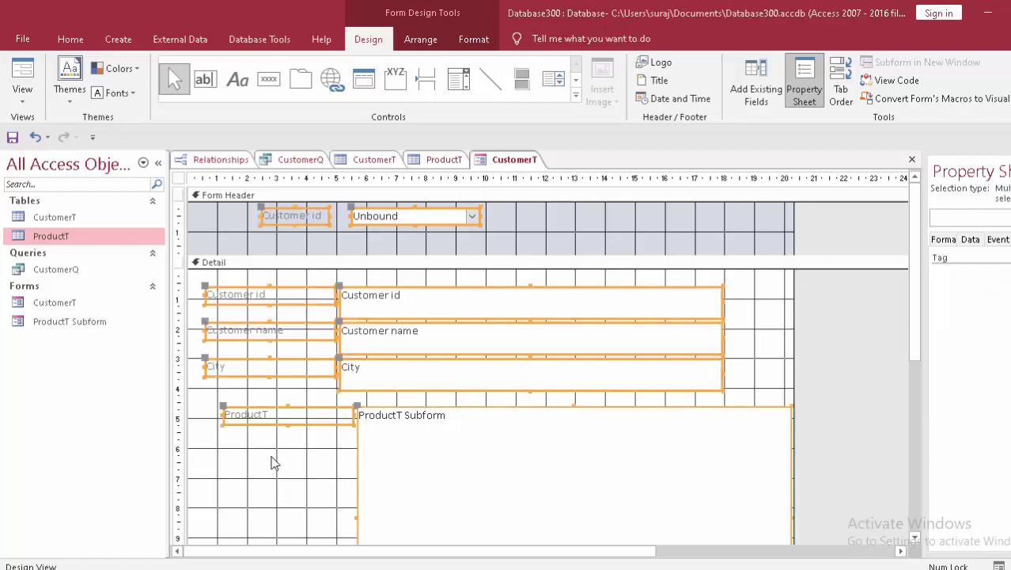
left_click(71, 39)
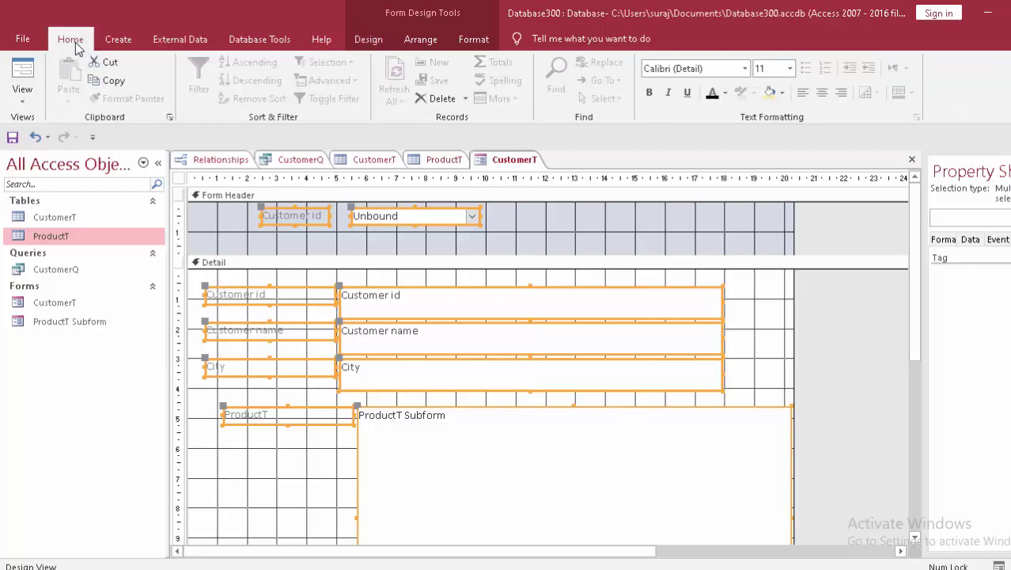
left_click(649, 92)
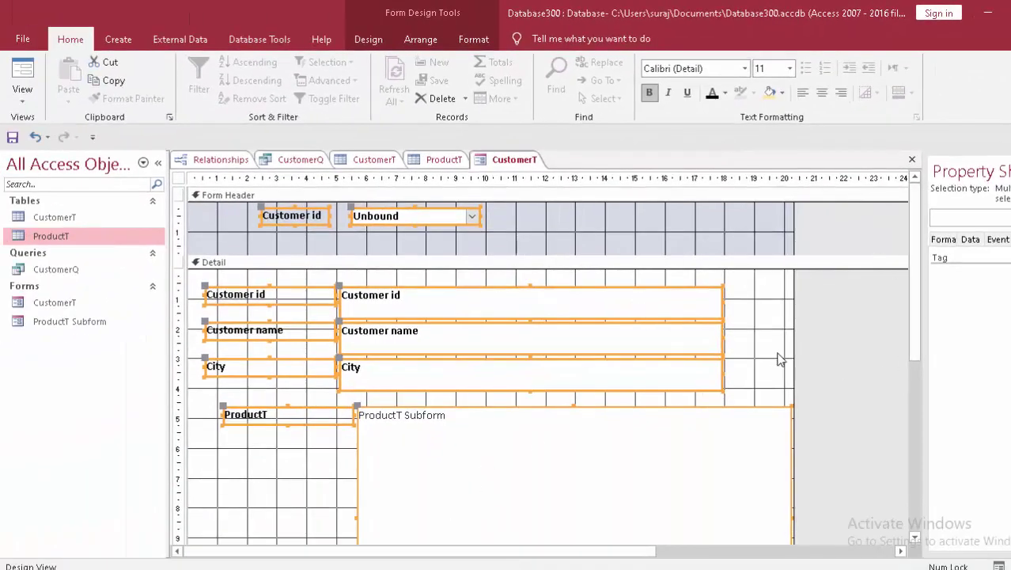
Fill the Detail section with pink and the Form Header with light green
left_click(779, 359)
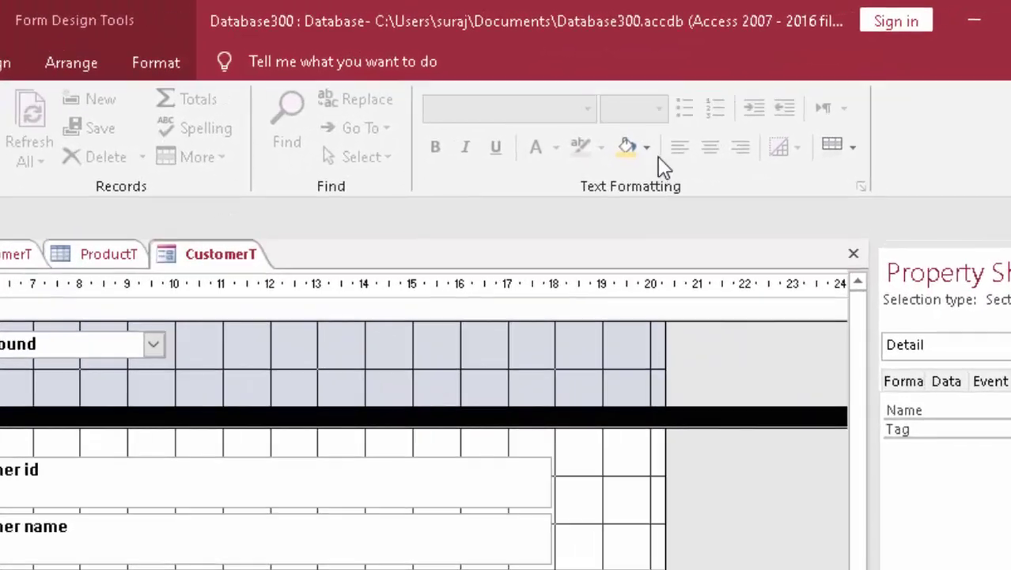
left_click(648, 150)
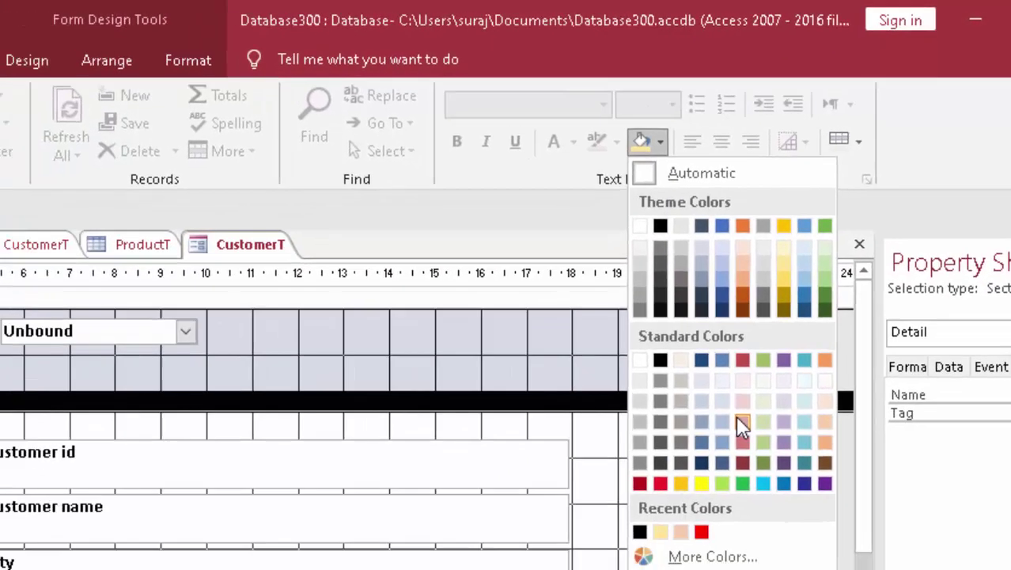
left_click(711, 470)
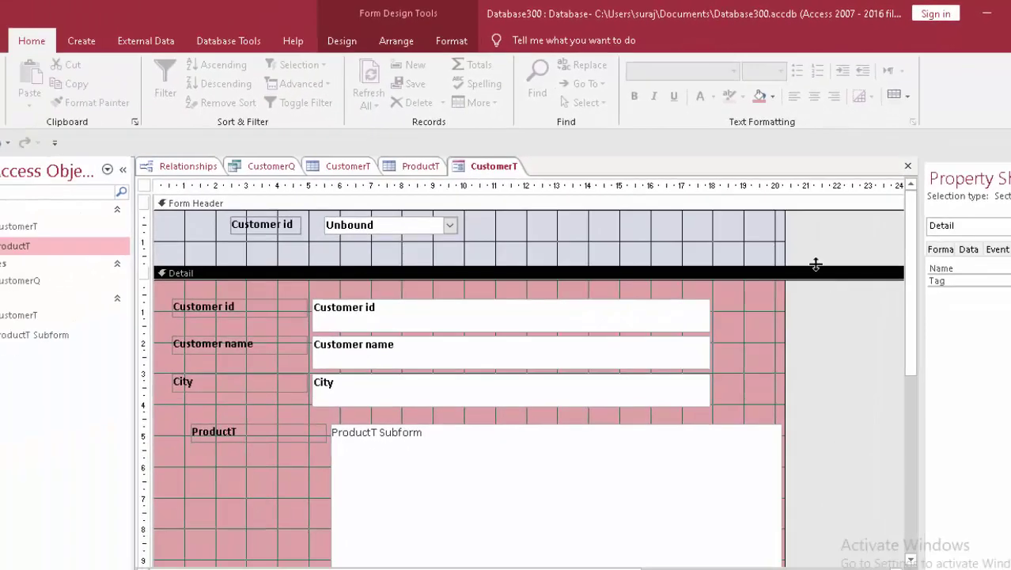
left_click(665, 244)
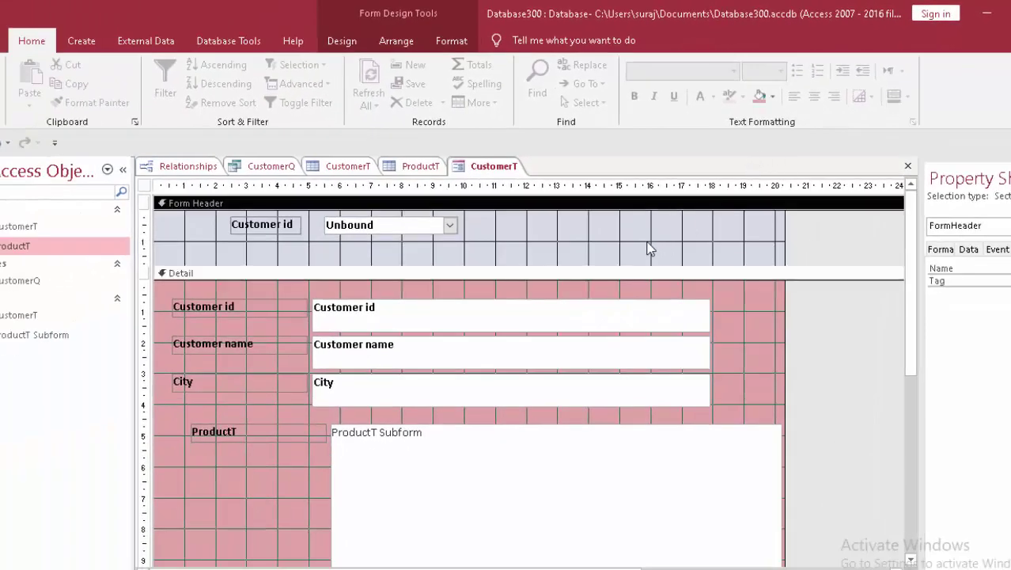
left_click(771, 96)
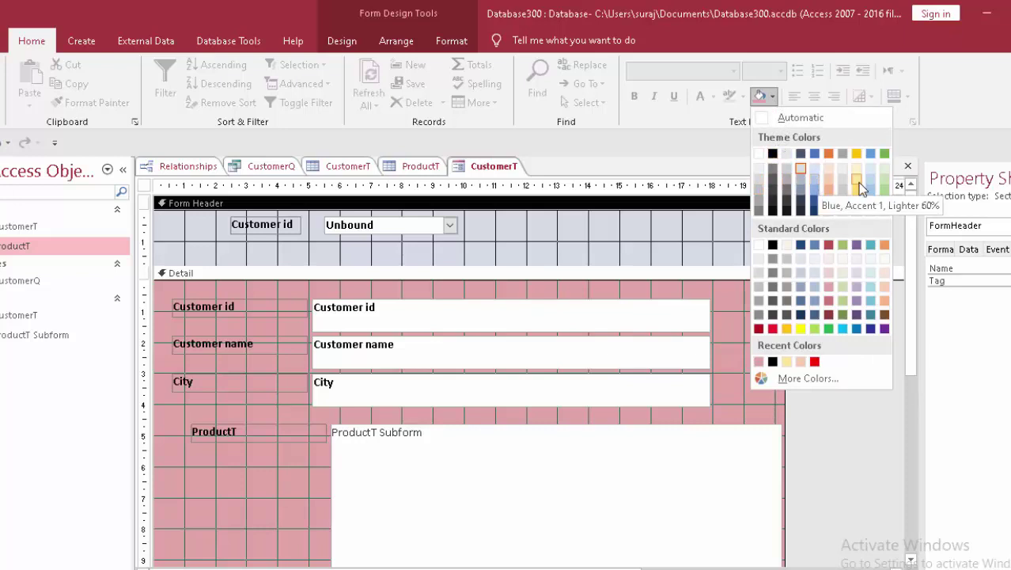
left_click(886, 184)
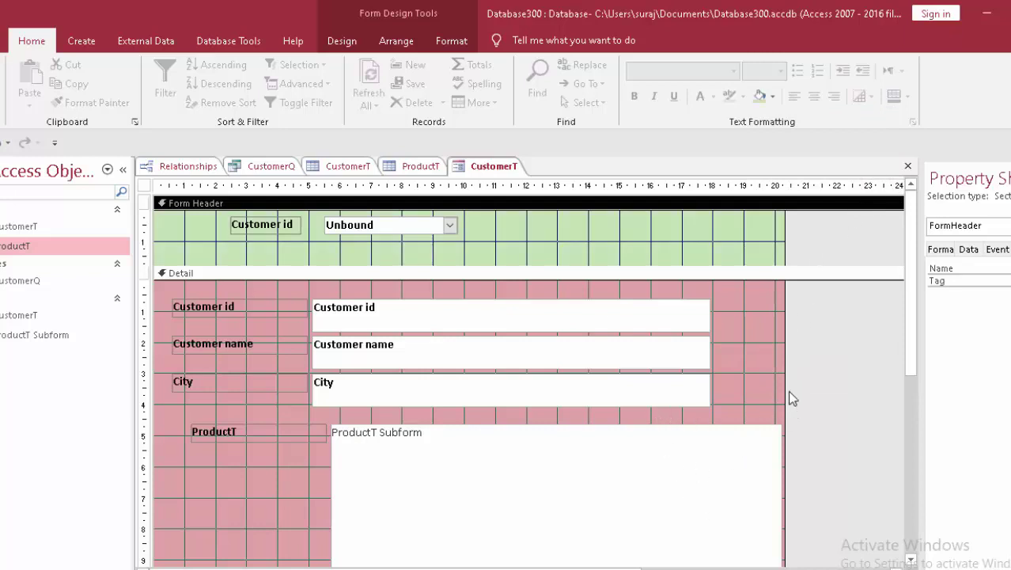
scroll(688, 462, "down", 1)
scroll(687, 463, "down", 3)
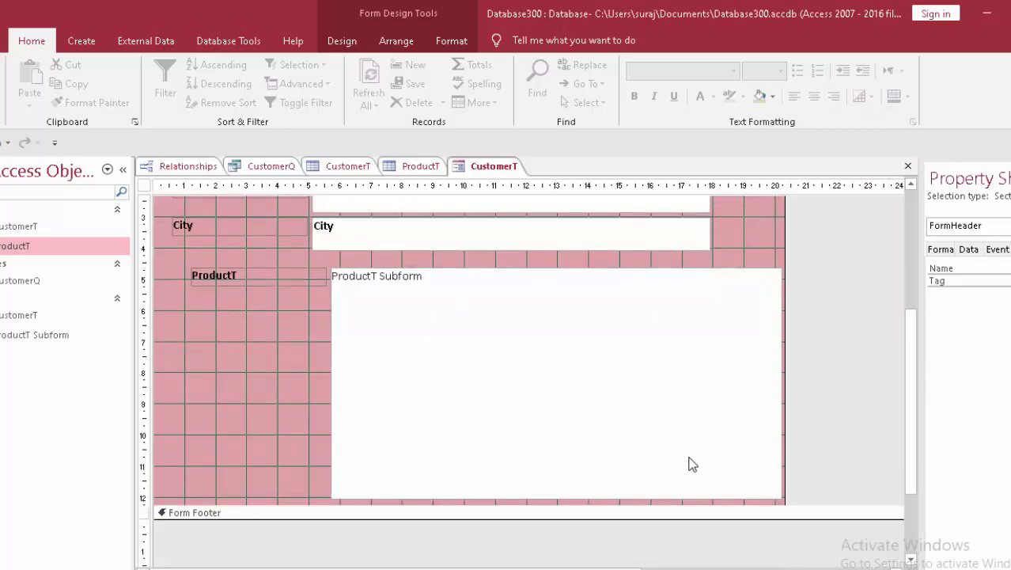
Shrink the ProductT Subform narrower and shorter, keeping the Detail section's original height
left_click(761, 496)
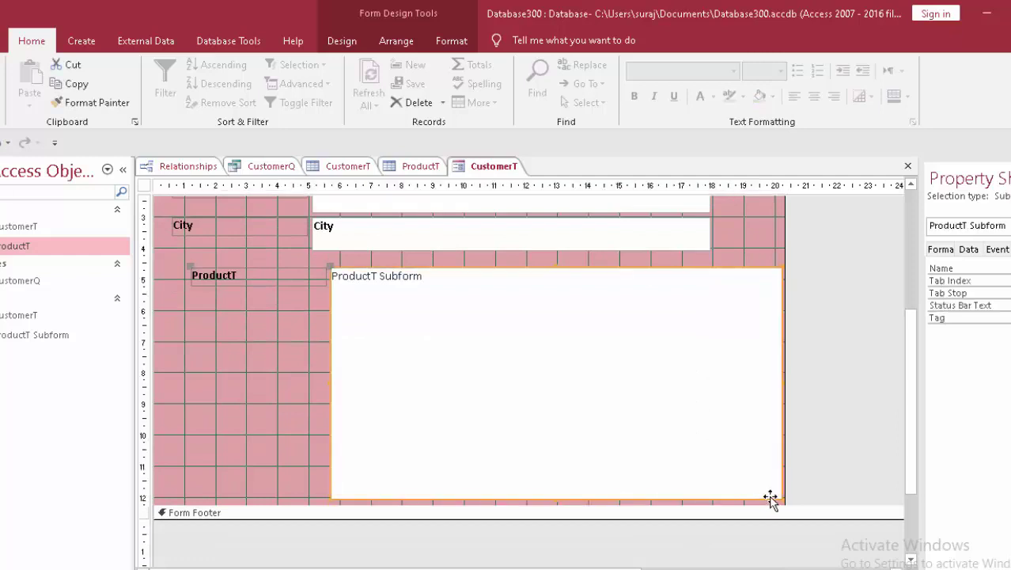
left_click_drag(780, 499, 717, 375)
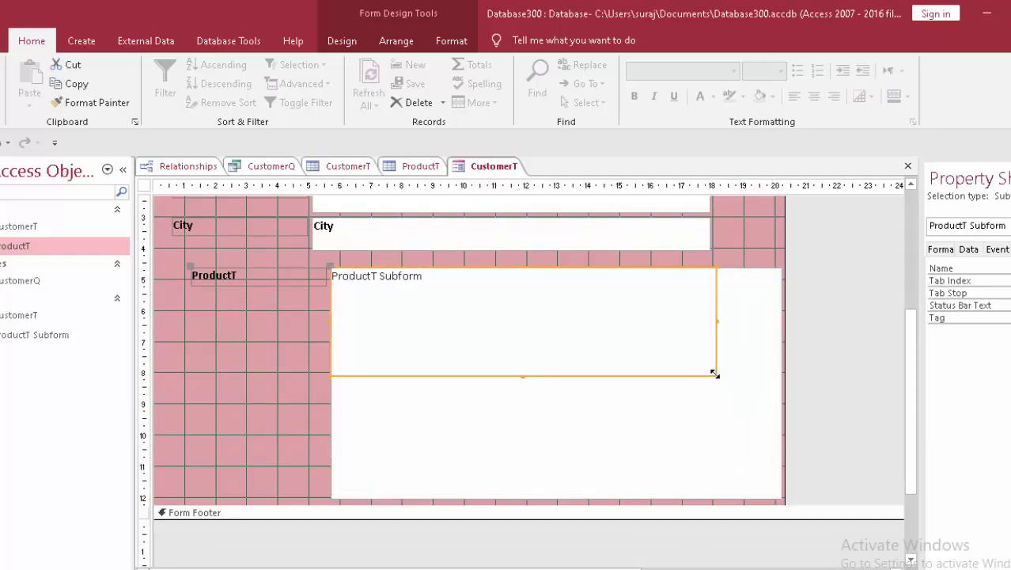
left_click_drag(602, 505, 606, 449)
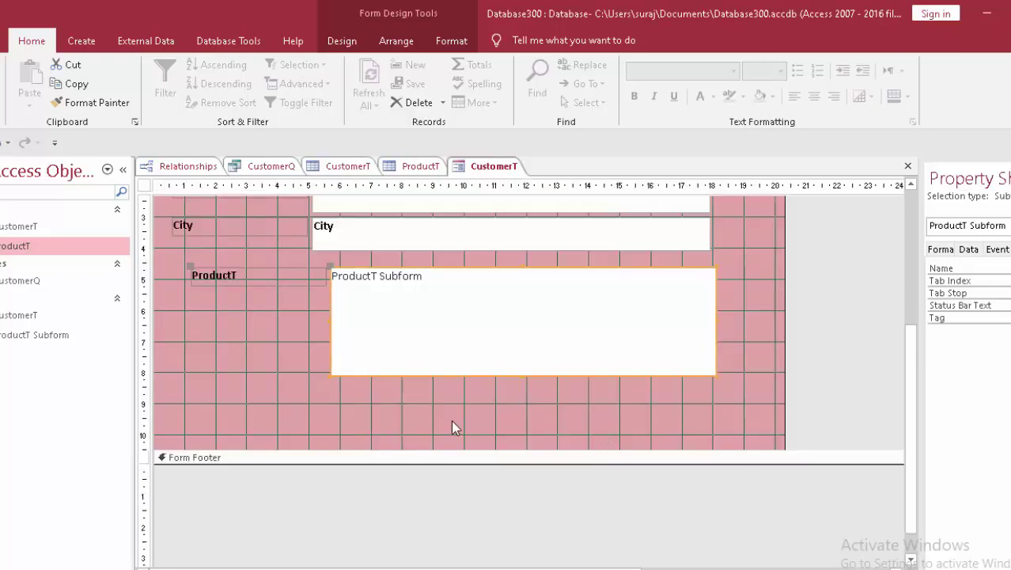
left_click_drag(431, 449, 436, 504)
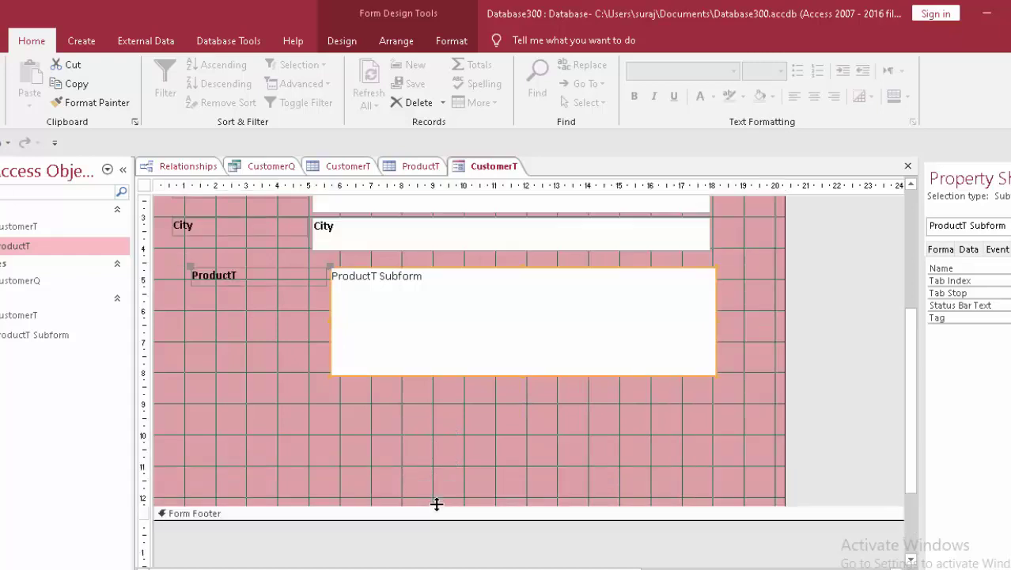
left_click(341, 41)
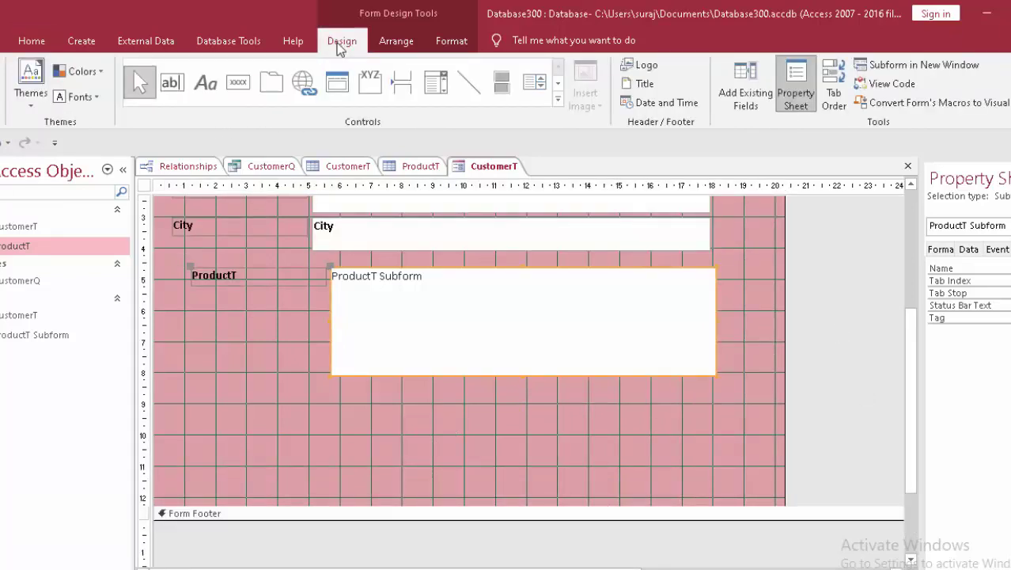
Add a text-labelled Next Record button below the subform and resize it
left_click(239, 89)
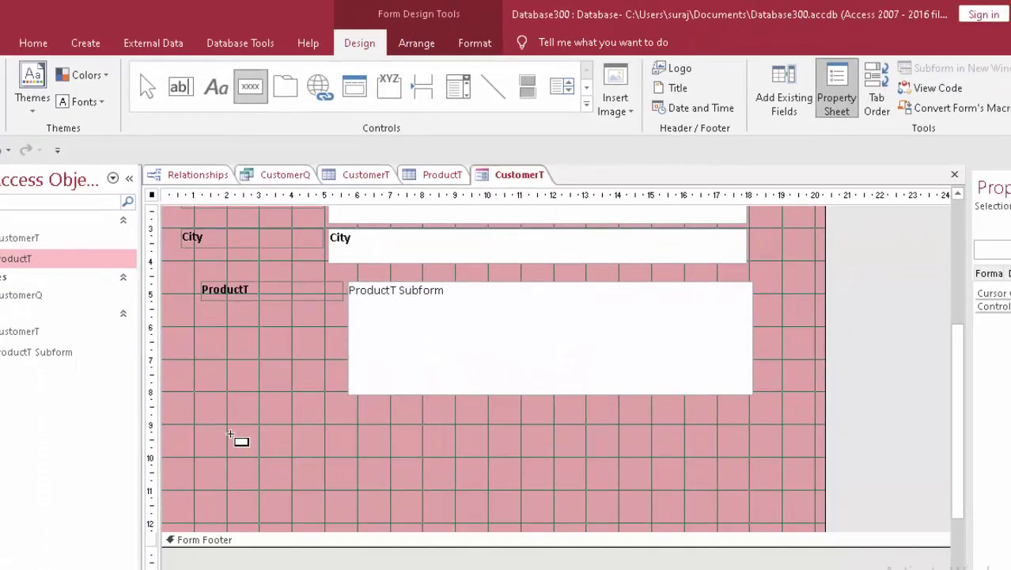
left_click_drag(231, 432, 346, 462)
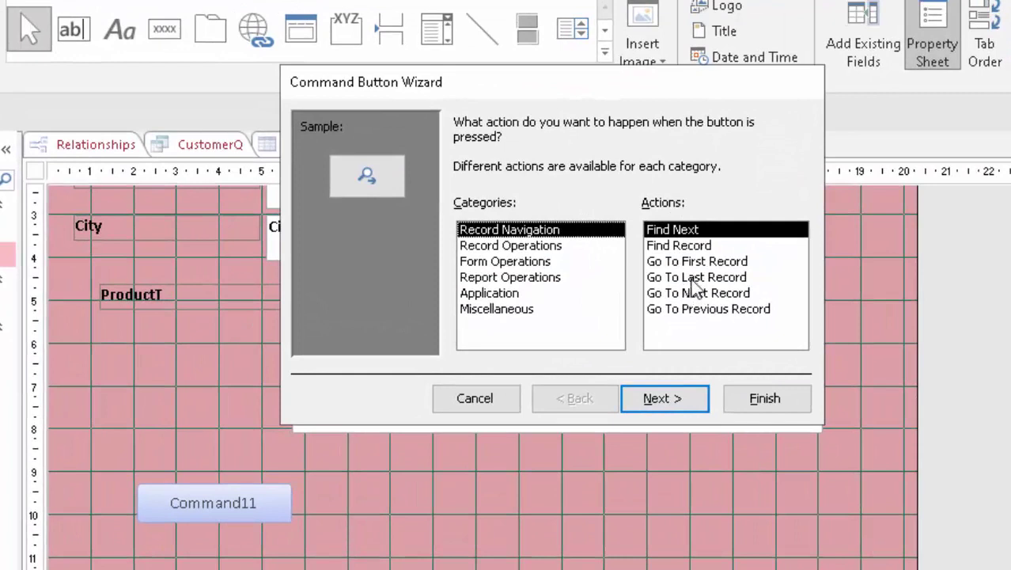
left_click(708, 291)
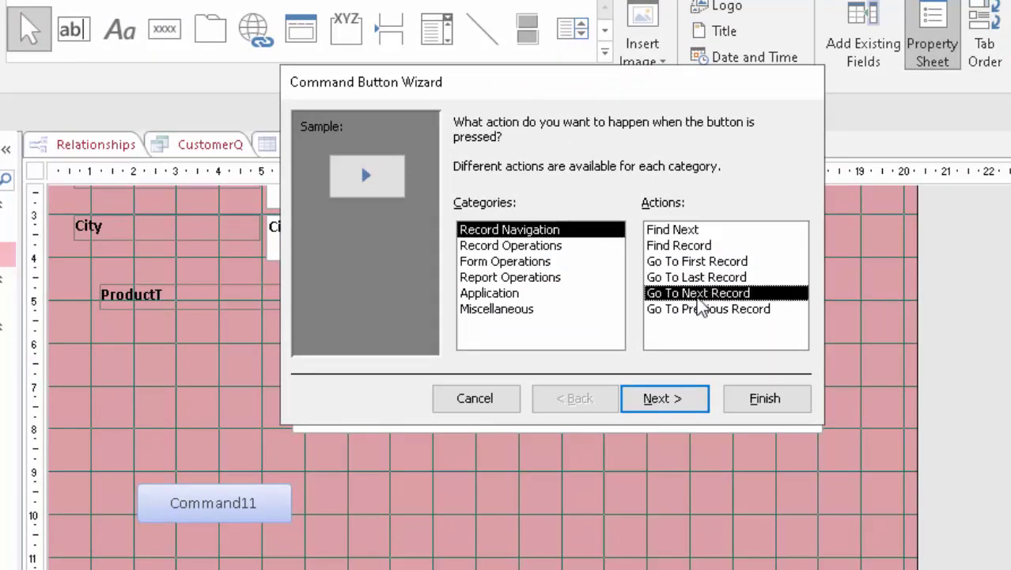
left_click(673, 404)
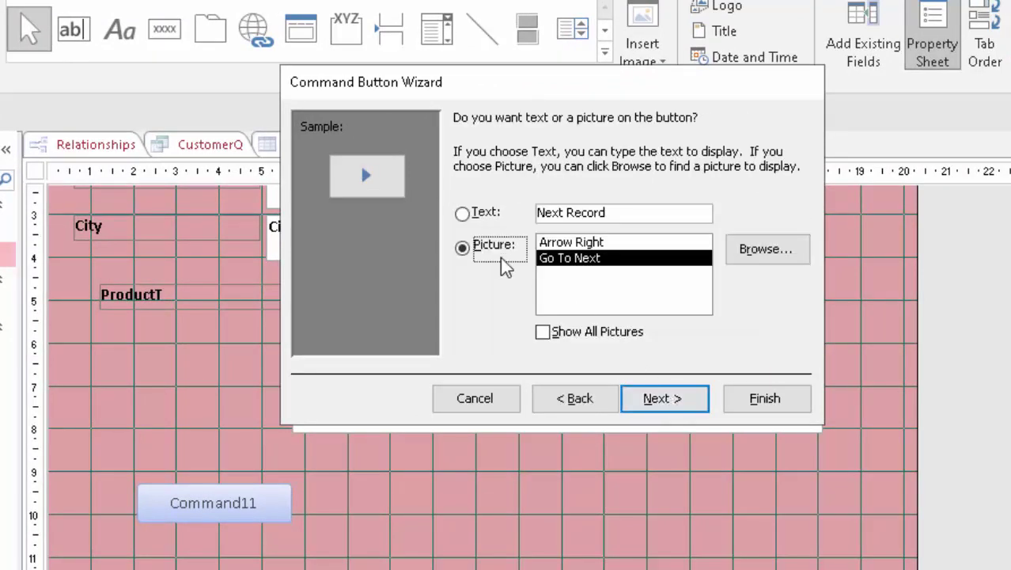
left_click(470, 216)
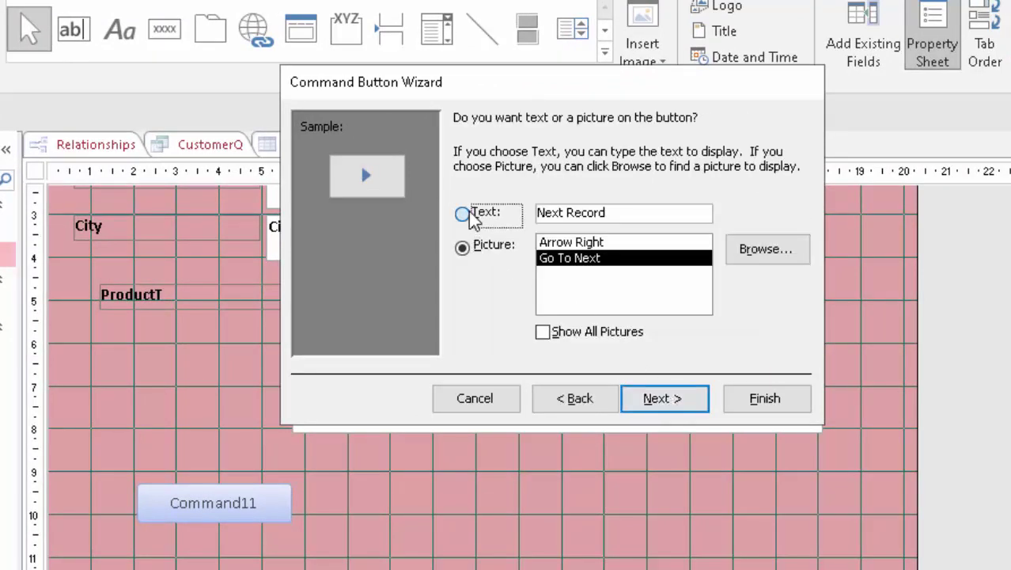
left_click(682, 400)
left_click(771, 400)
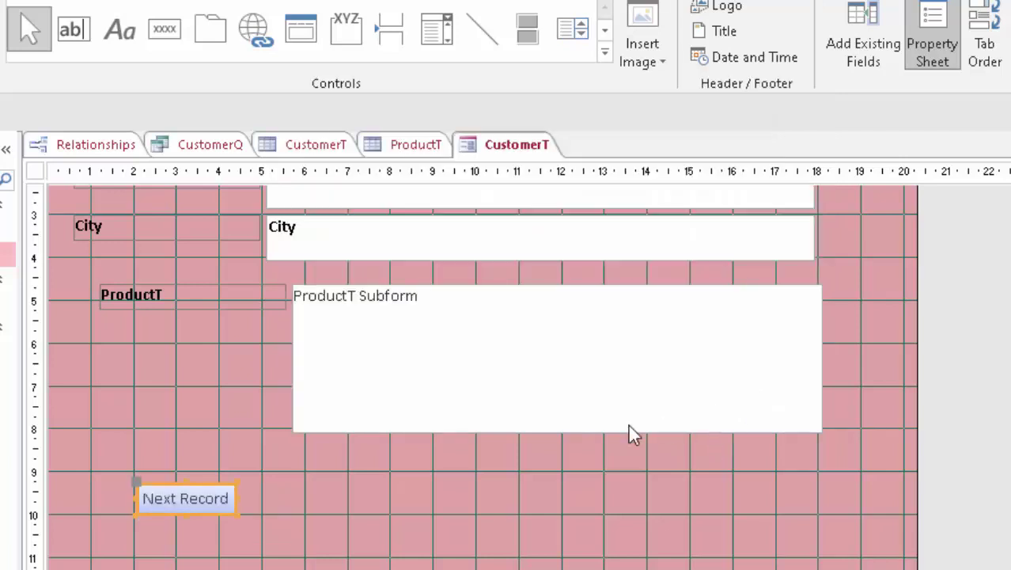
left_click_drag(235, 515, 255, 520)
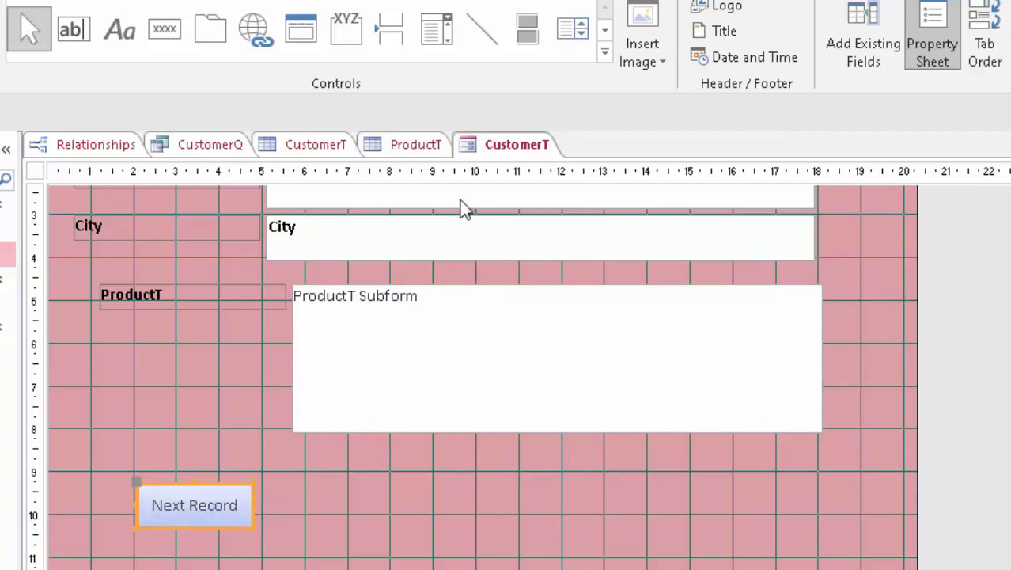
left_click(164, 29)
Add a Quit App text button beside Next Record that quits the application, and enlarge it
left_click_drag(297, 484, 429, 525)
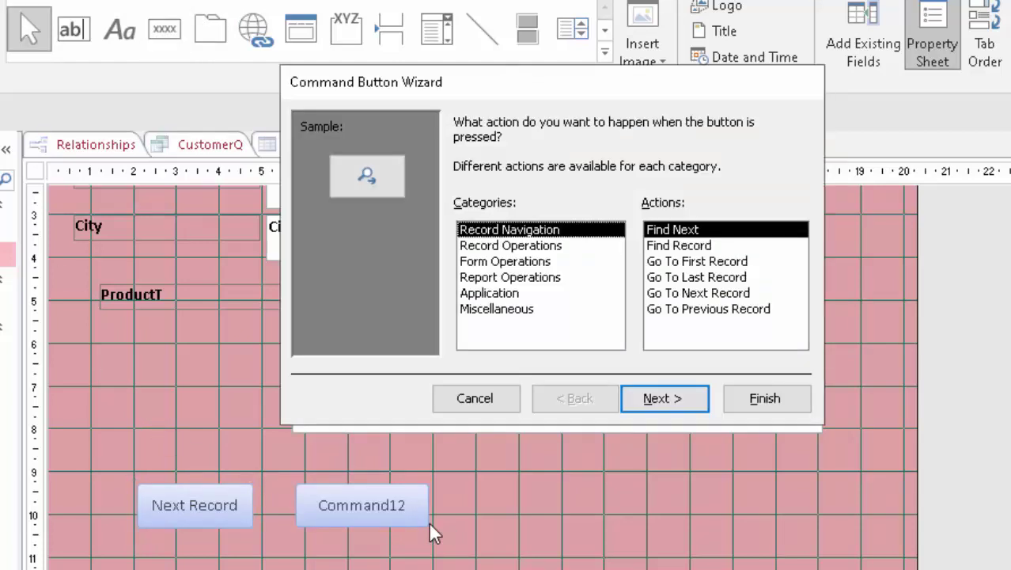
left_click(509, 295)
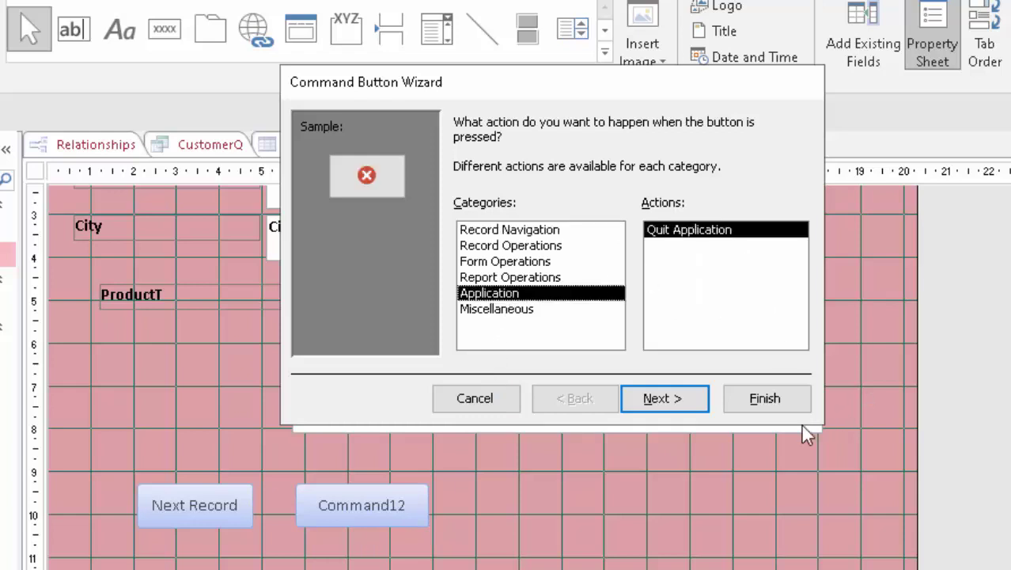
left_click(669, 400)
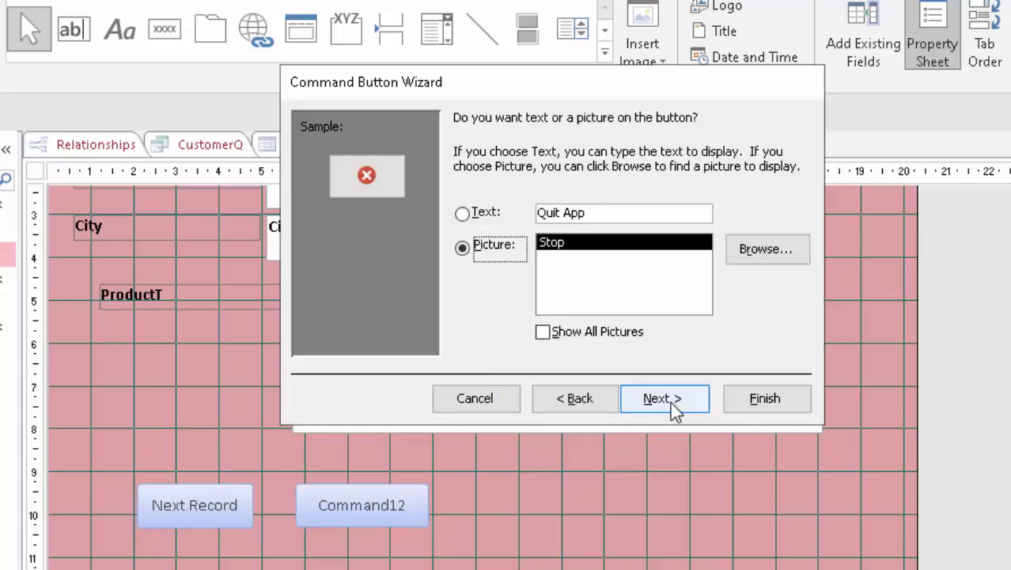
left_click(467, 214)
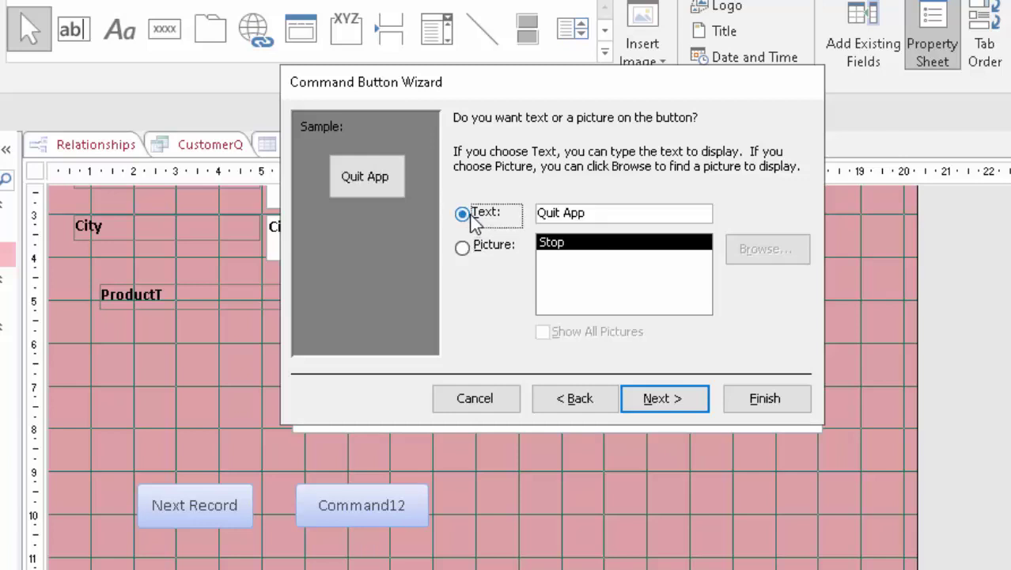
left_click(653, 402)
left_click(758, 405)
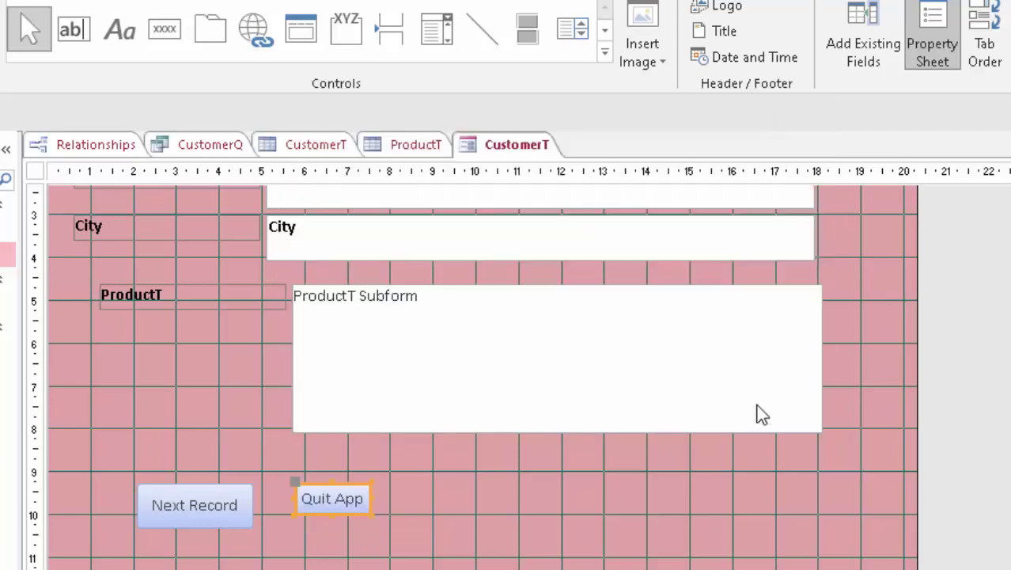
left_click_drag(373, 515, 390, 526)
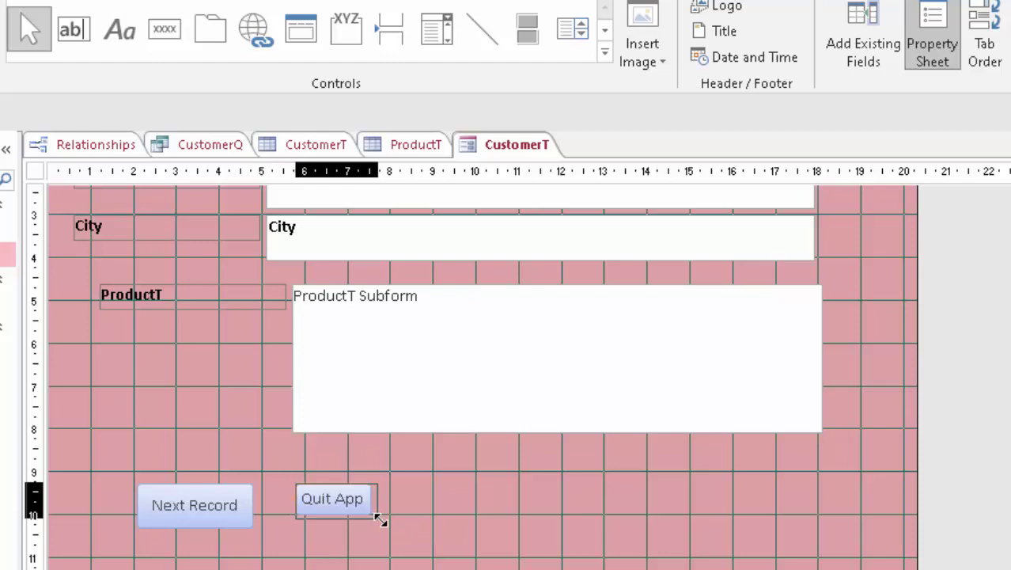
Copy the Next Record button's formatting onto the Quit App button with Format Painter
left_click(200, 505)
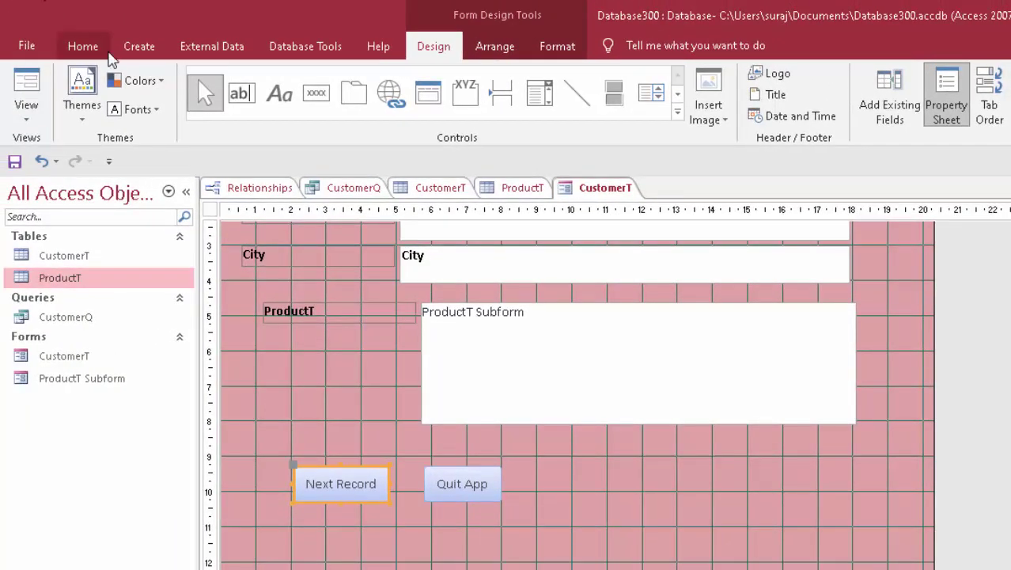
left_click(91, 46)
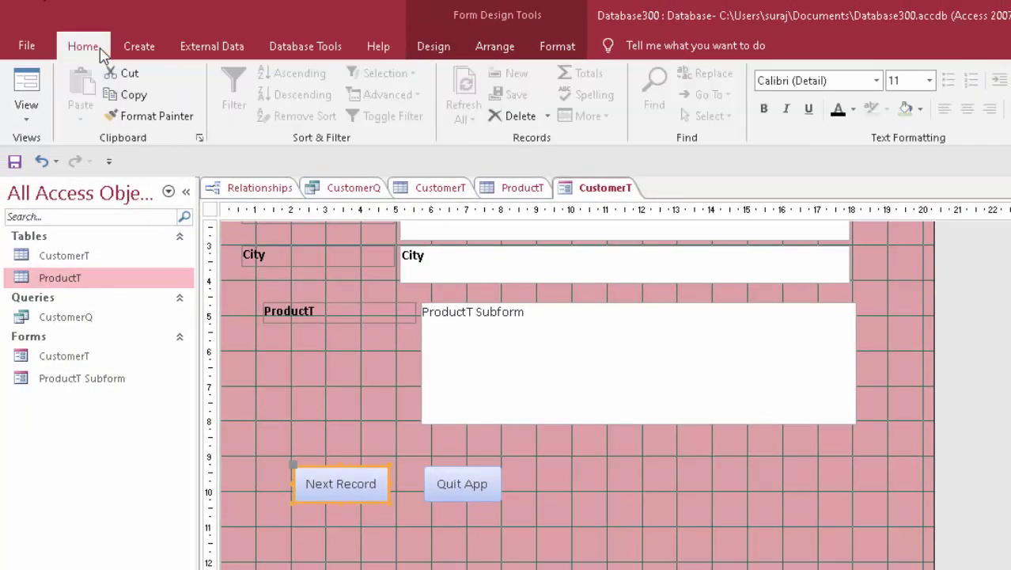
left_click(144, 119)
left_click(449, 485)
Run the form, look up customer A02 in the combo box, then close the form
left_click(26, 93)
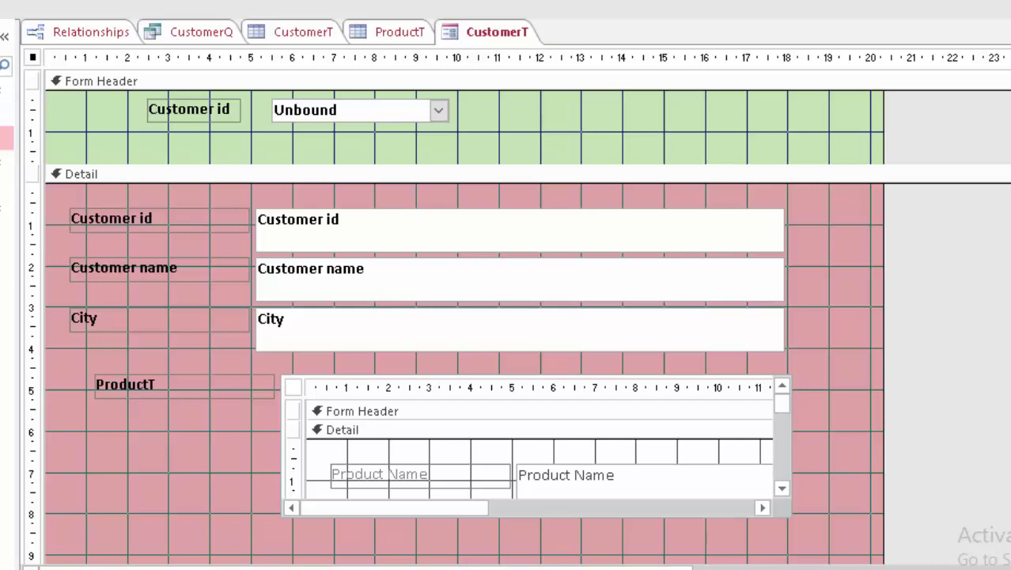
key("F5")
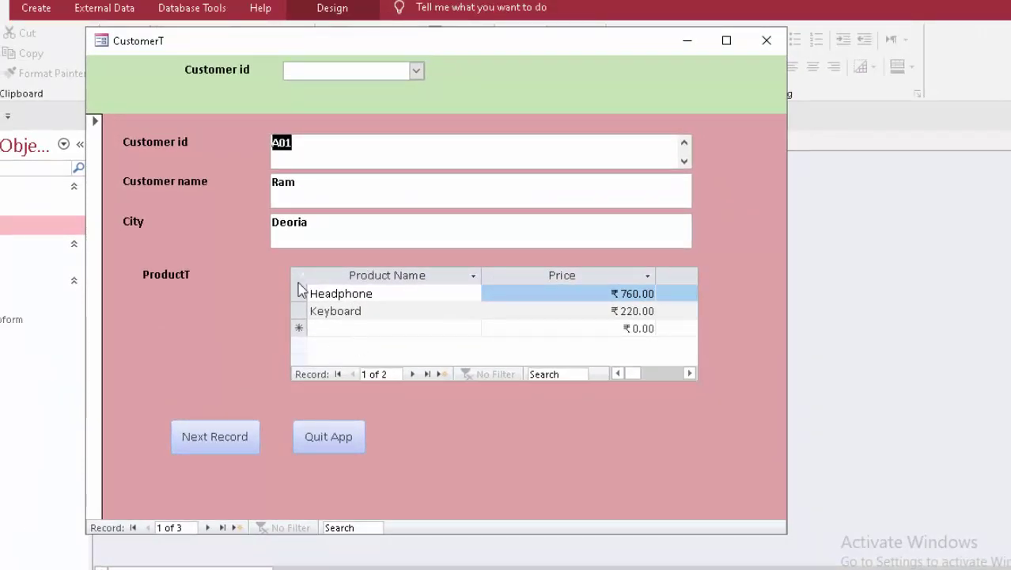
left_click(415, 70)
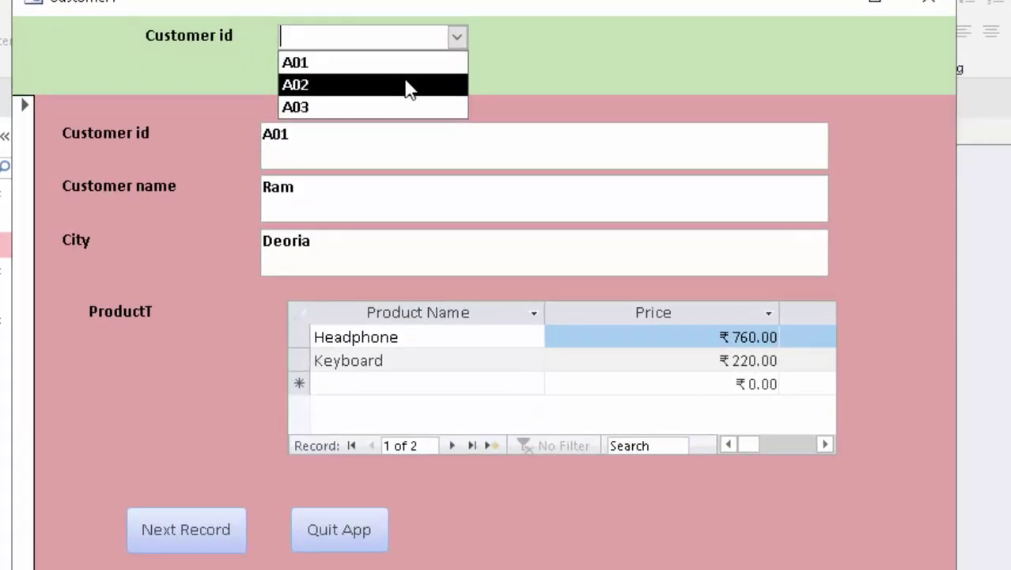
left_click(408, 85)
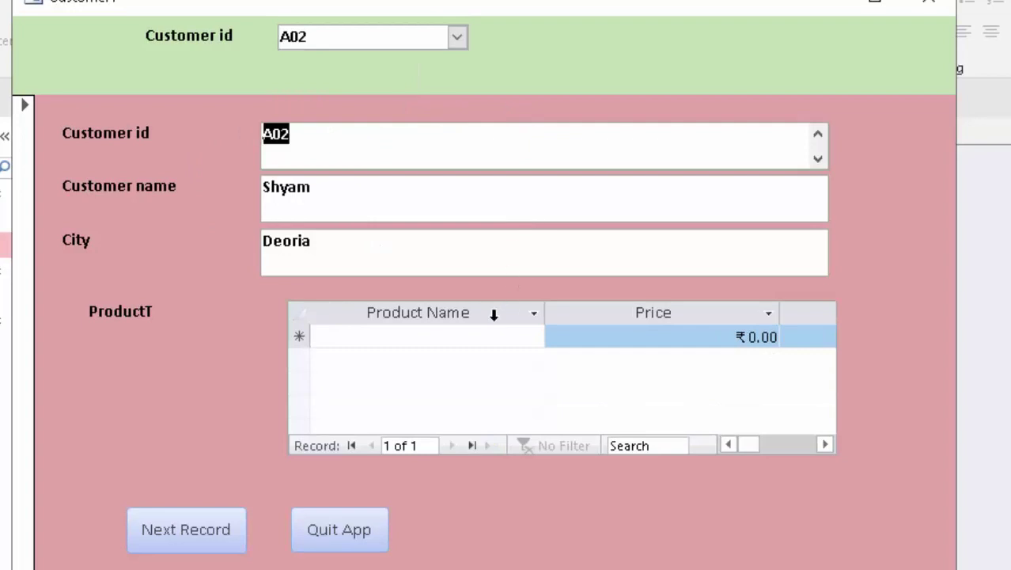
left_click(936, 8)
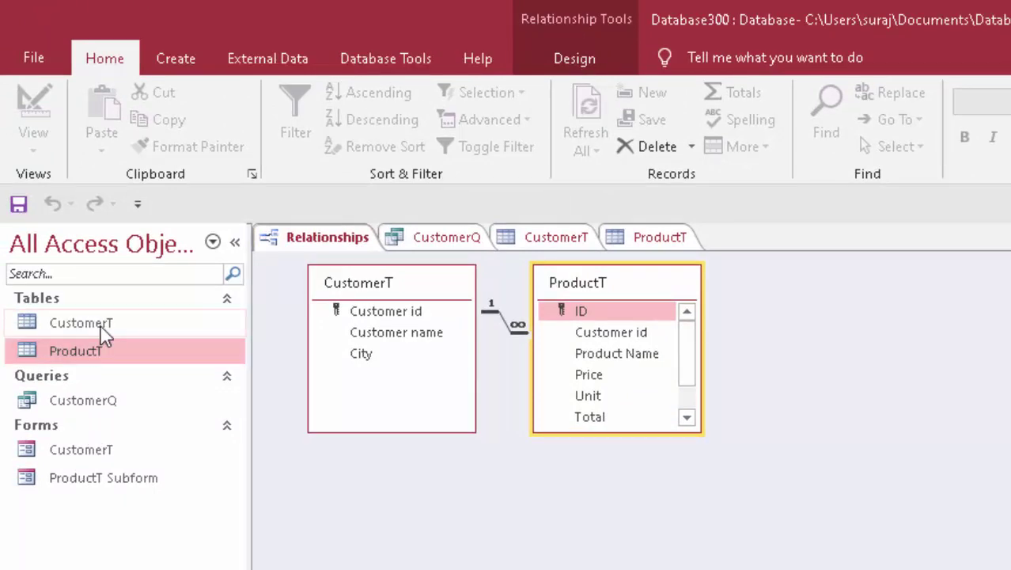
Add a ProductT row for customer A02: Ear Phone, price 12, 330 units
left_click(665, 238)
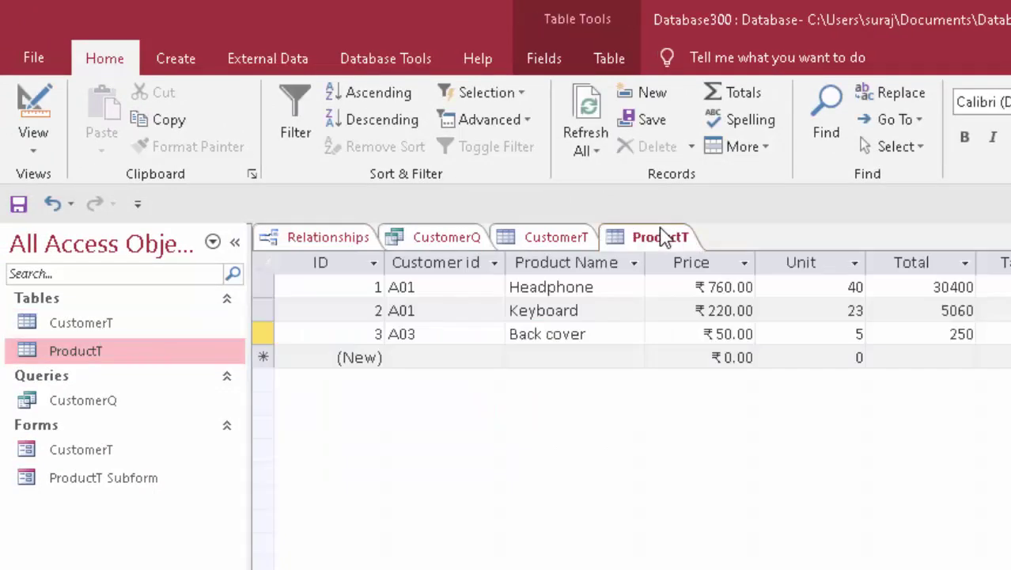
left_click(425, 357)
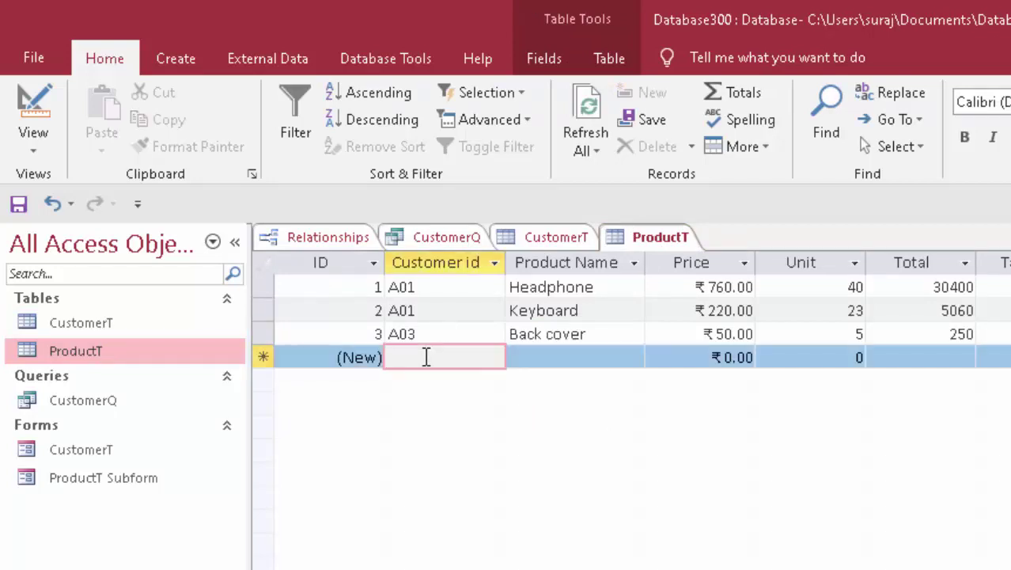
type("A02")
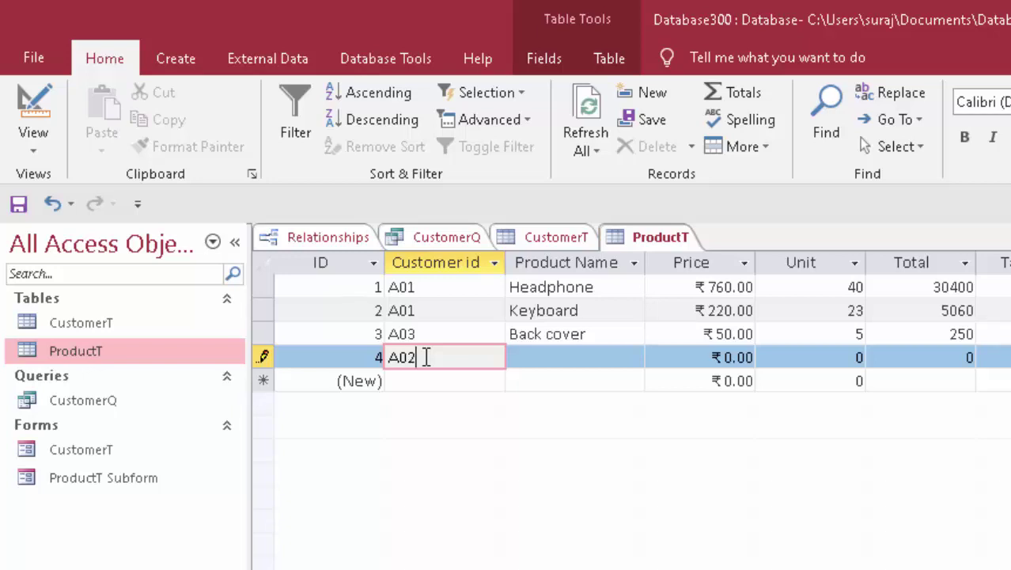
key("Tab")
type("Ear Phone")
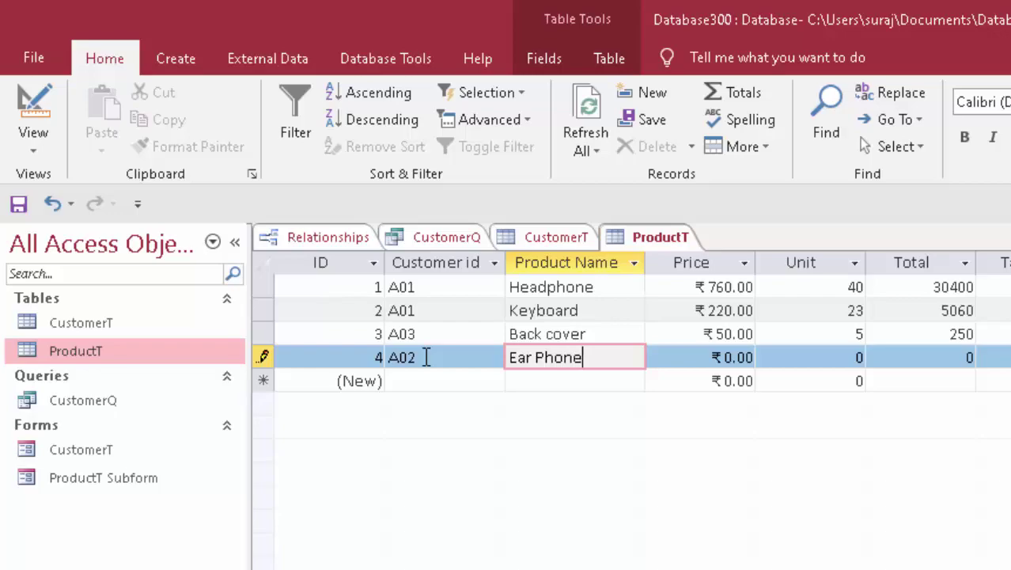
key("Tab")
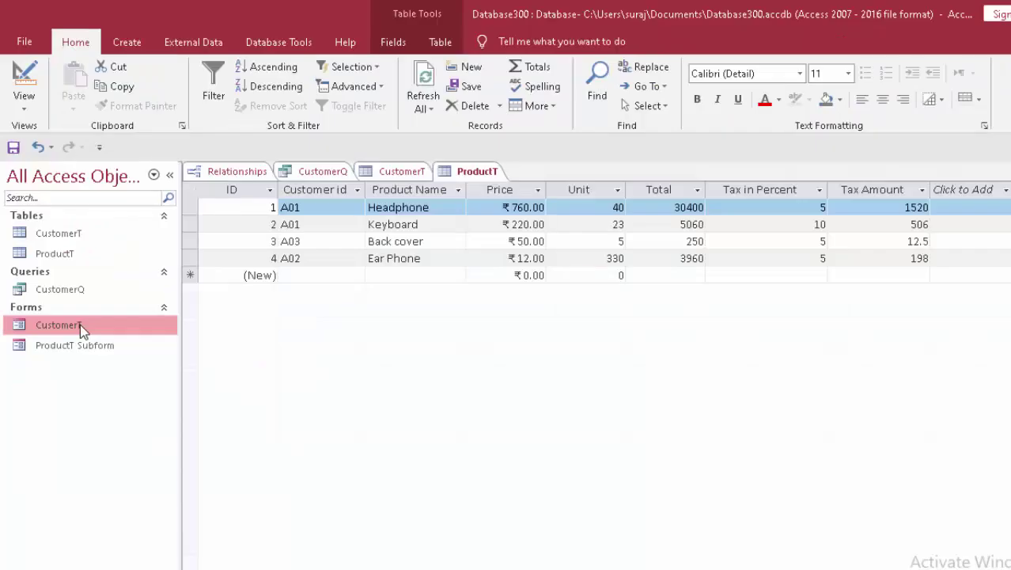
Check customer A02's Ear Phone entry on the CustomerT form, then close the form
double_click(80, 323)
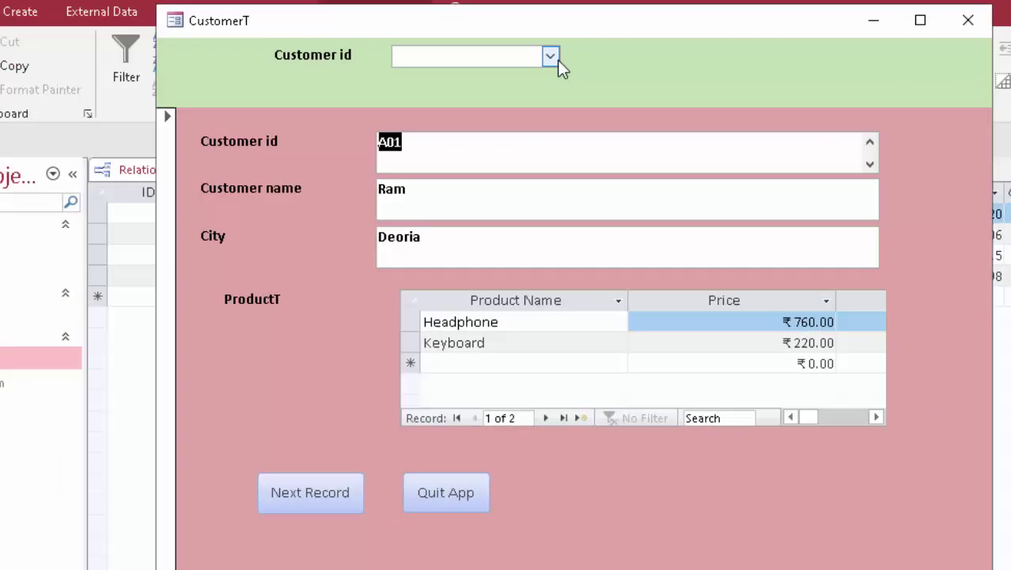
left_click(560, 79)
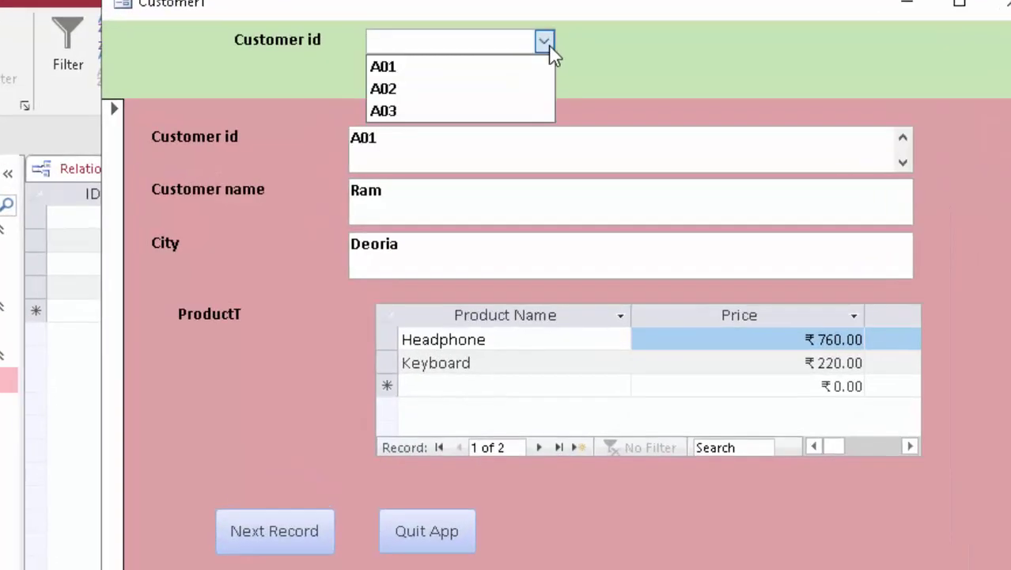
left_click(464, 91)
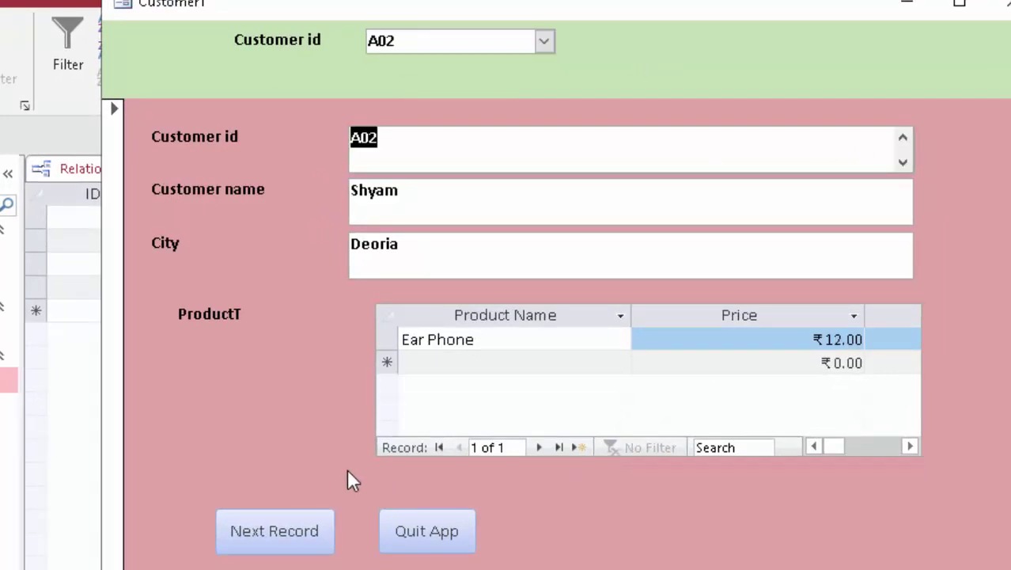
left_click(1004, 10)
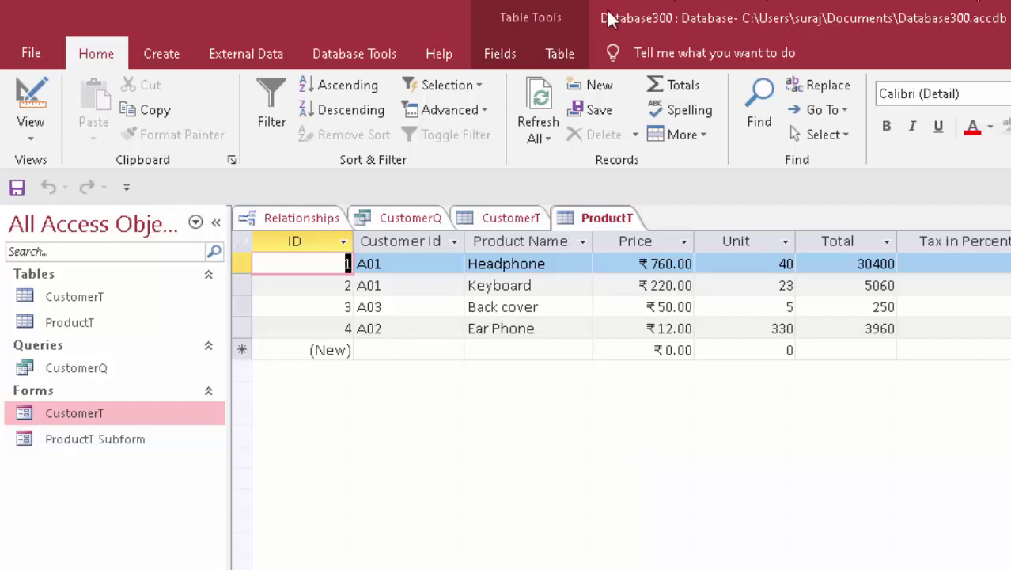
Start a new design-view query with the CustomerT and ProductT tables
left_click(150, 62)
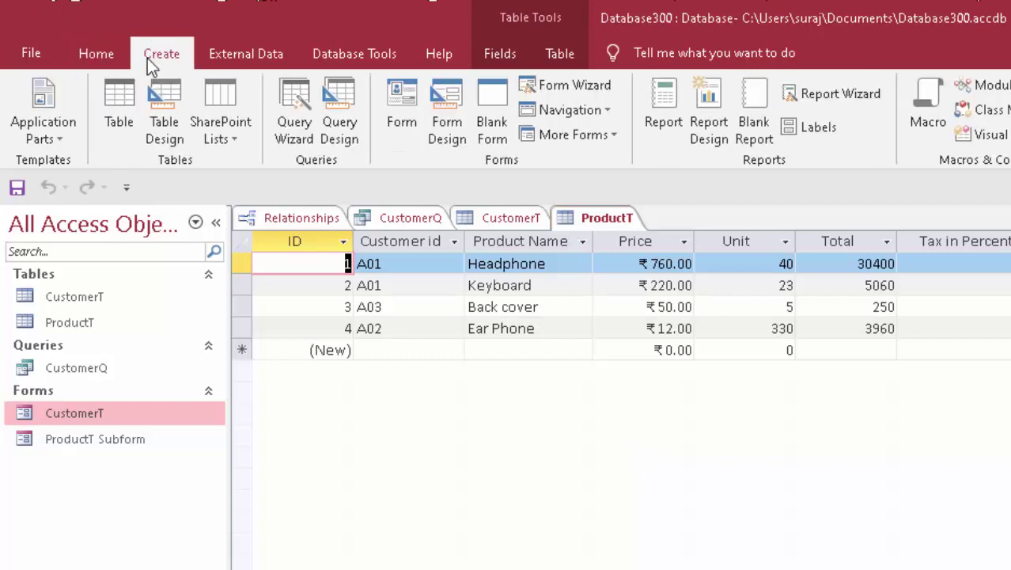
left_click(349, 94)
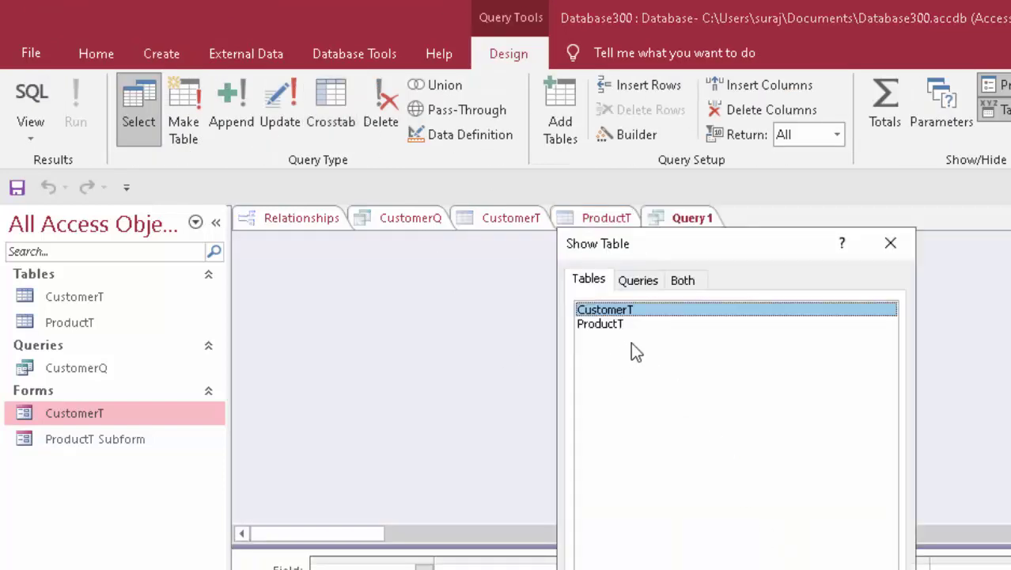
left_click(566, 552)
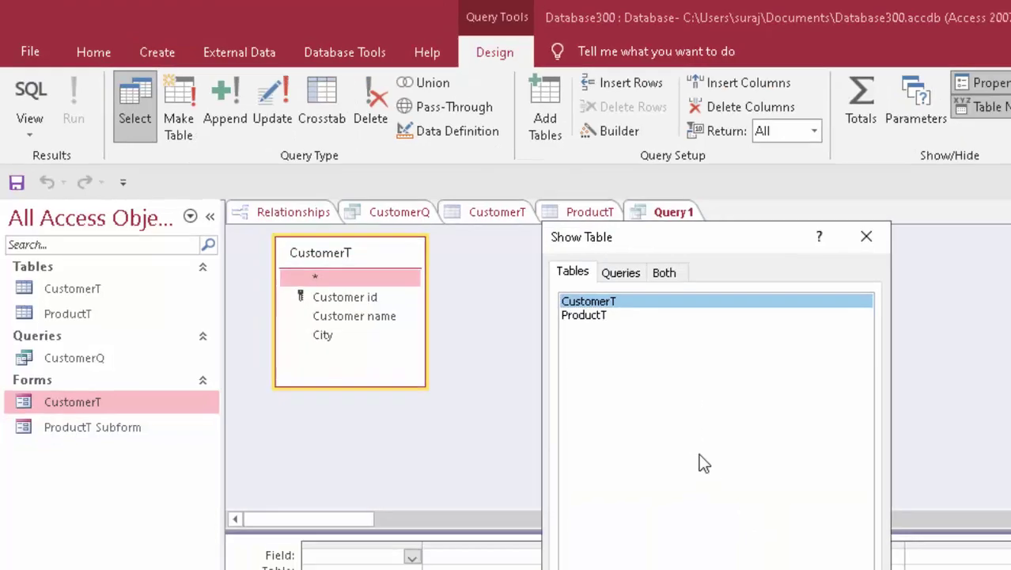
left_click(440, 235)
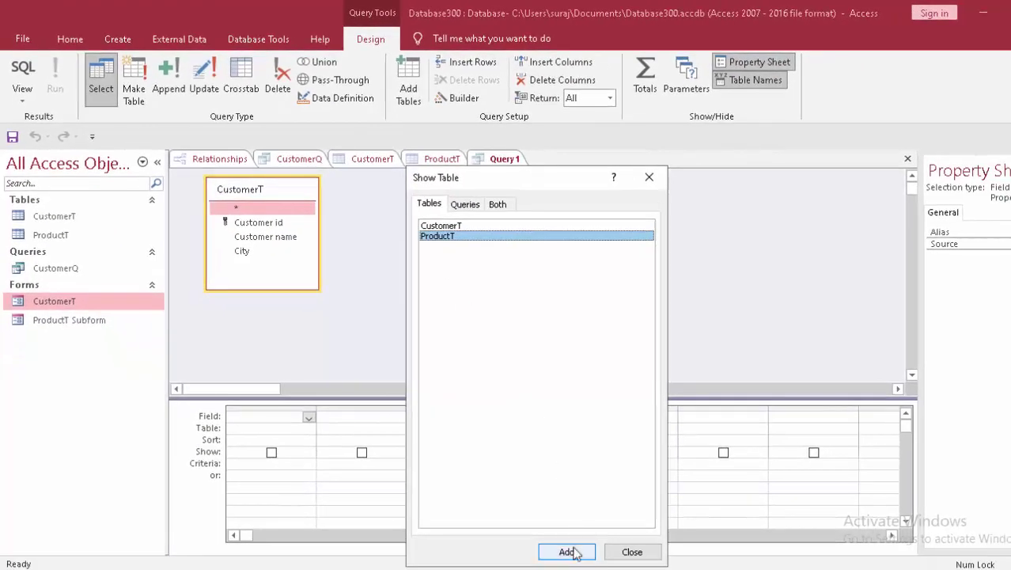
left_click(568, 550)
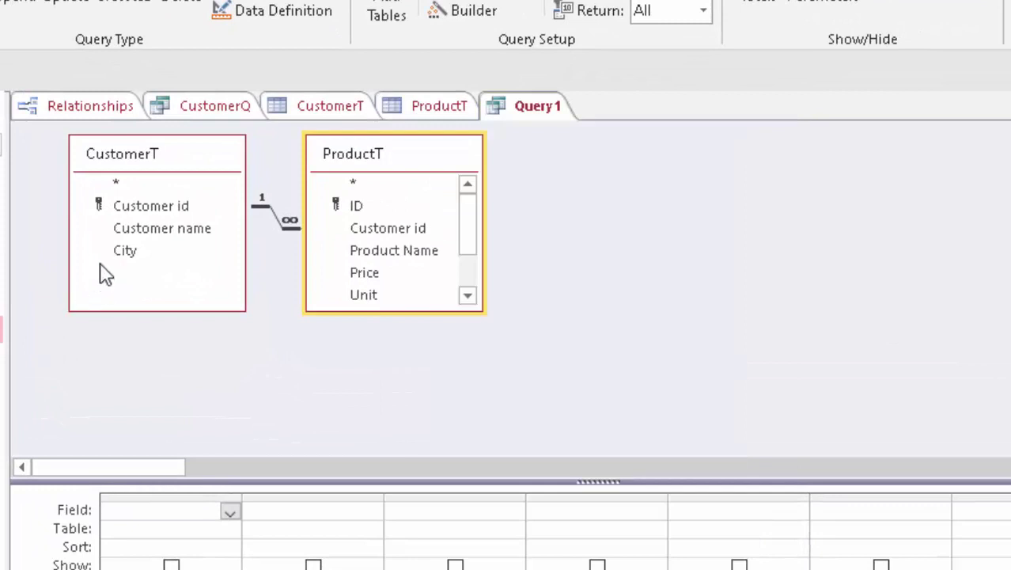
Add Customer id, Customer name and City from CustomerT to the query grid
double_click(139, 210)
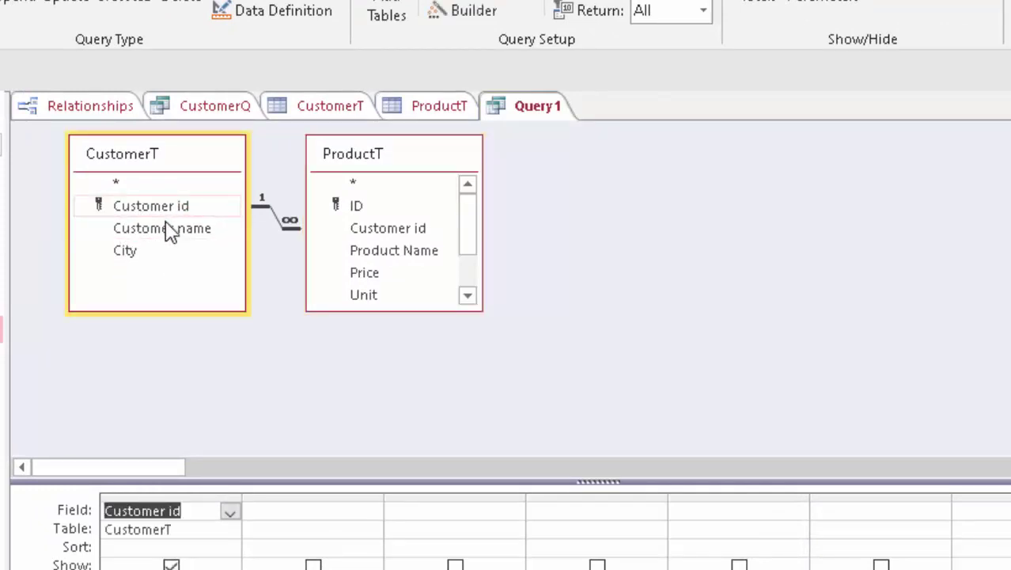
double_click(167, 229)
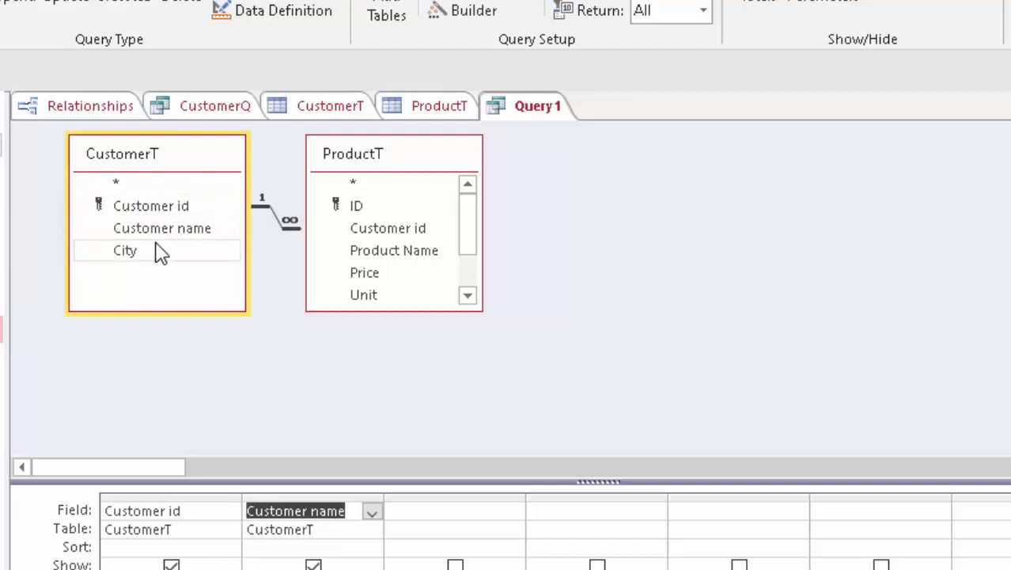
double_click(159, 251)
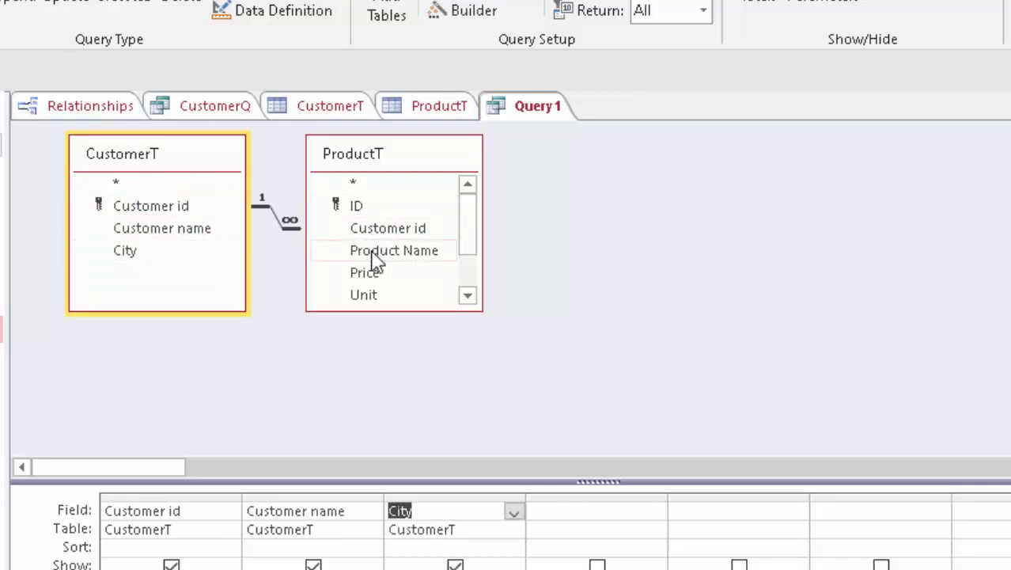
Add ProductT's Product Name, Price, Unit, Total and a tax field to the grid
double_click(417, 253)
double_click(408, 274)
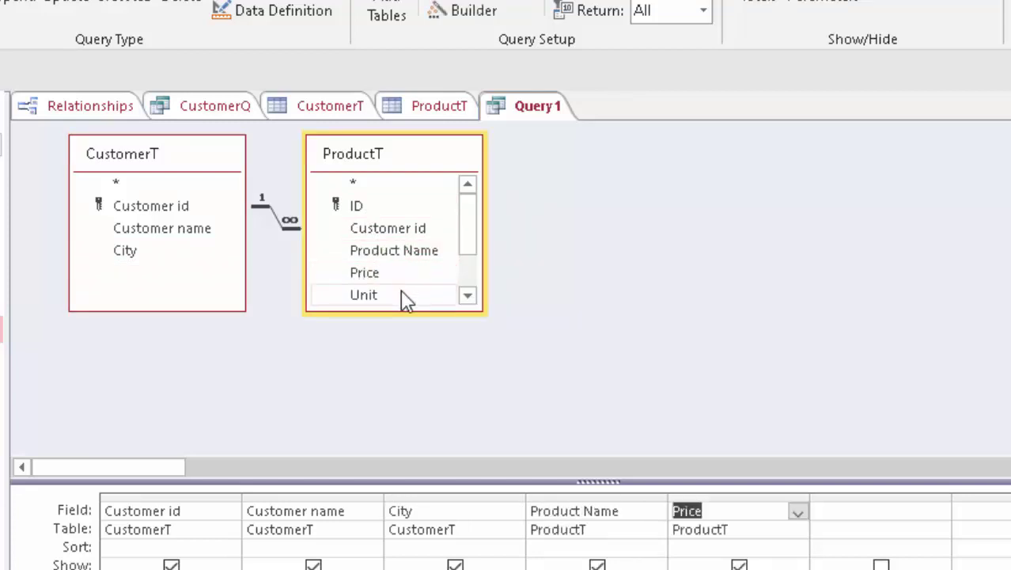
double_click(401, 293)
left_click(469, 299)
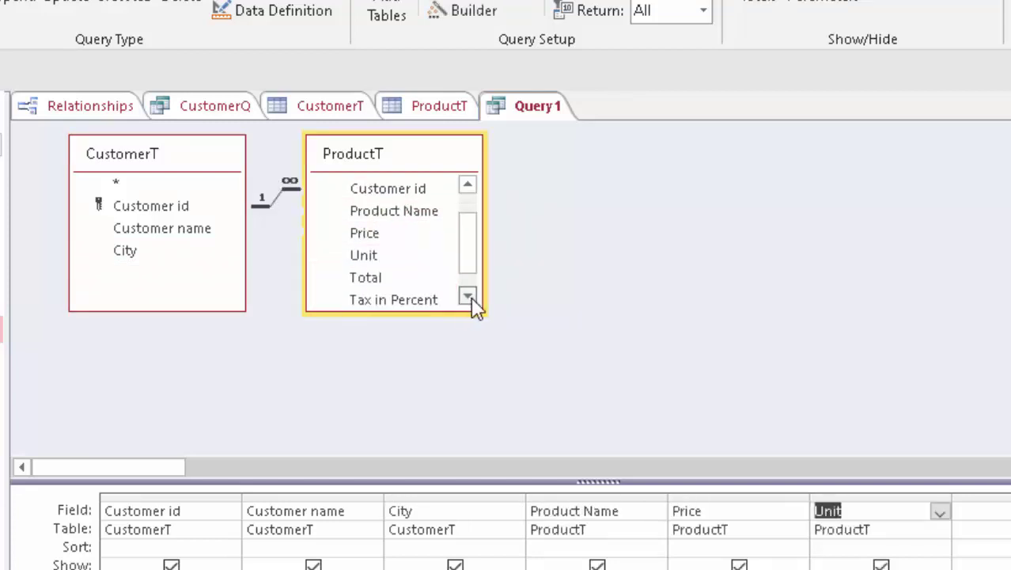
left_click(468, 298)
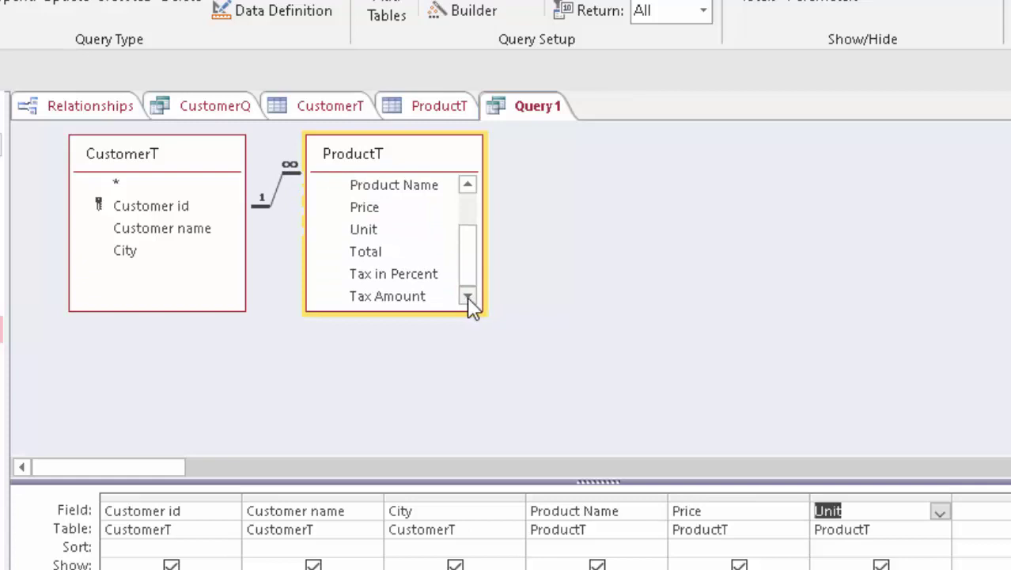
double_click(382, 255)
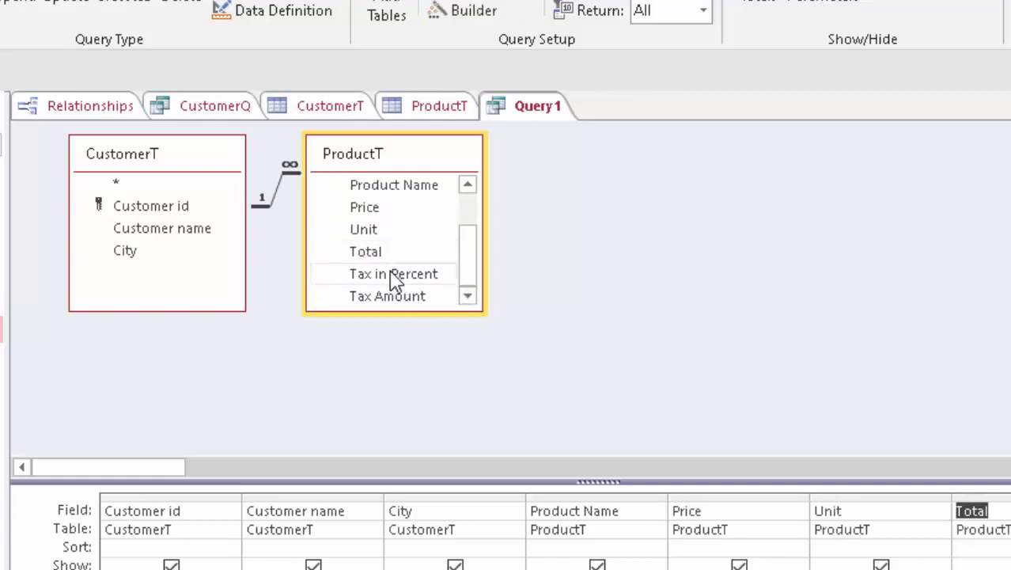
double_click(398, 298)
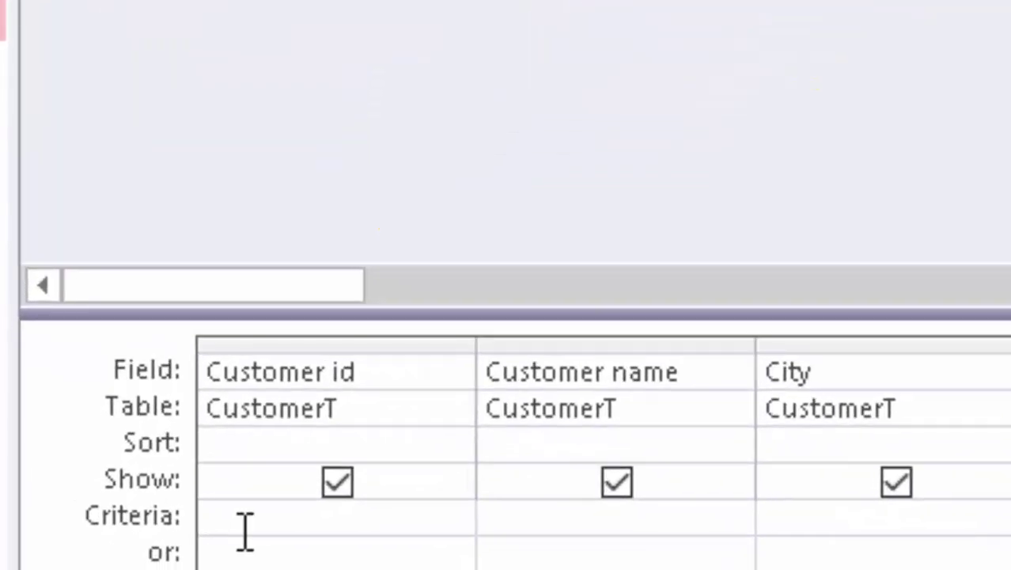
Enter [Forms]![ProductT Subform]![Customer id] as the Customer id criterion
type("[")
type("For")
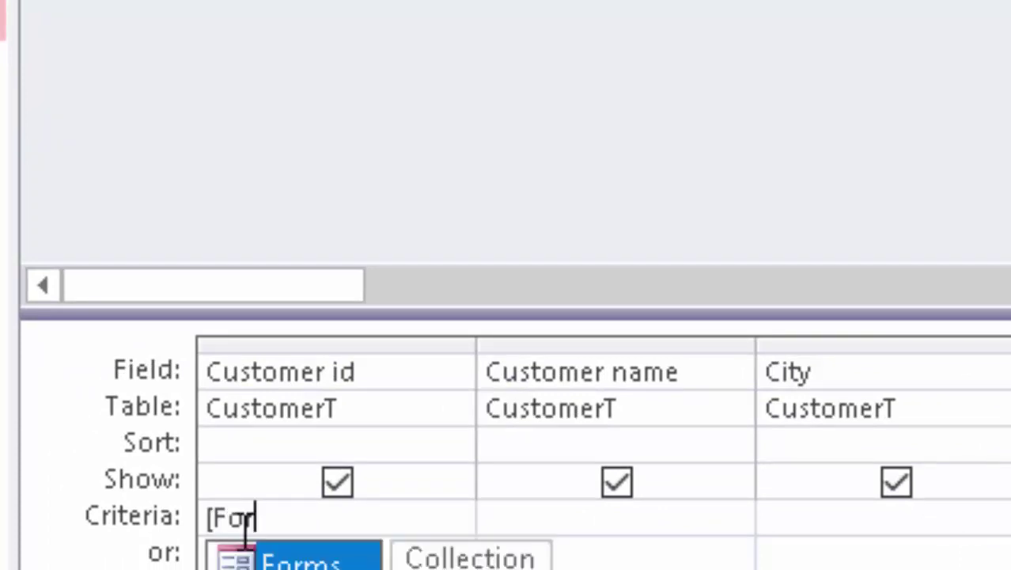
type("ms]")
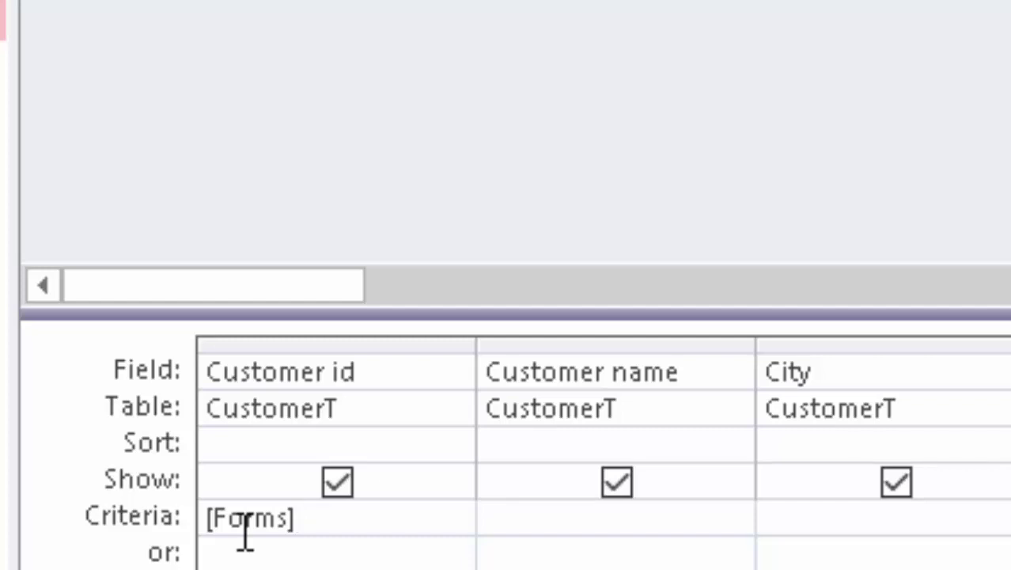
type("!")
type("[ProductT Subform]")
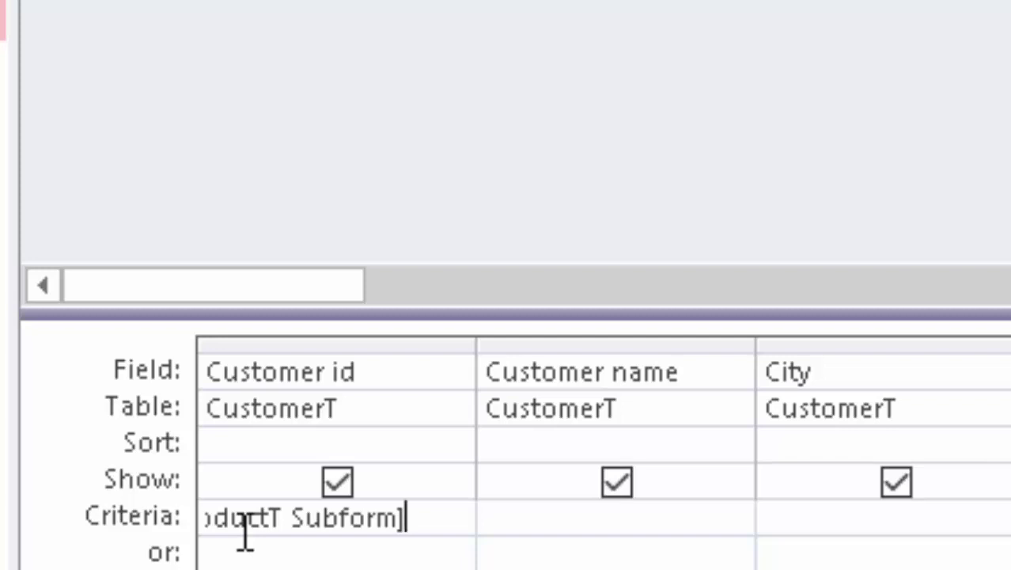
type("!")
type("[")
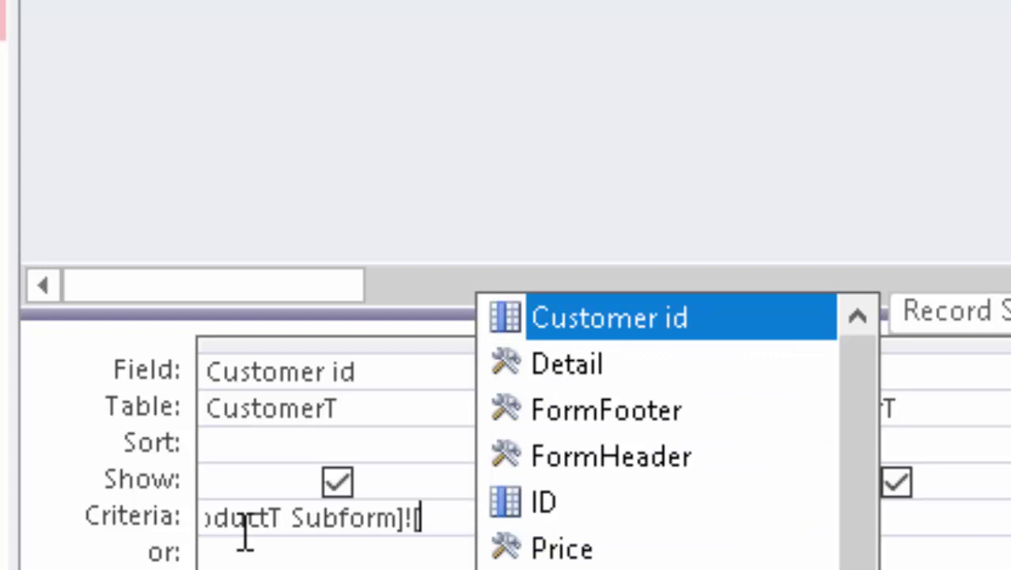
type("C")
key("Return")
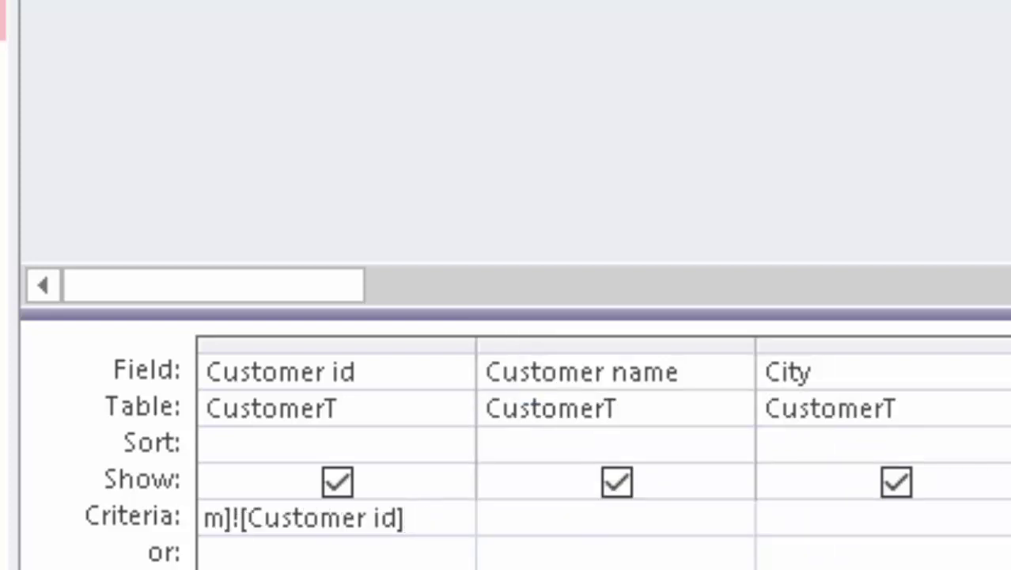
Save the query as CustomerQ1
key("ctrl+s")
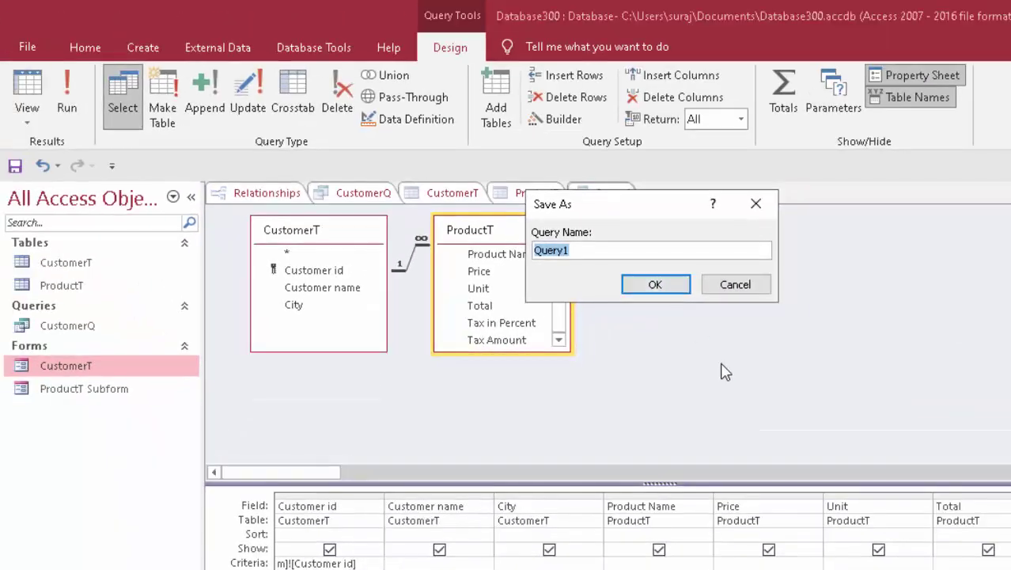
key("BackSpace")
type("us")
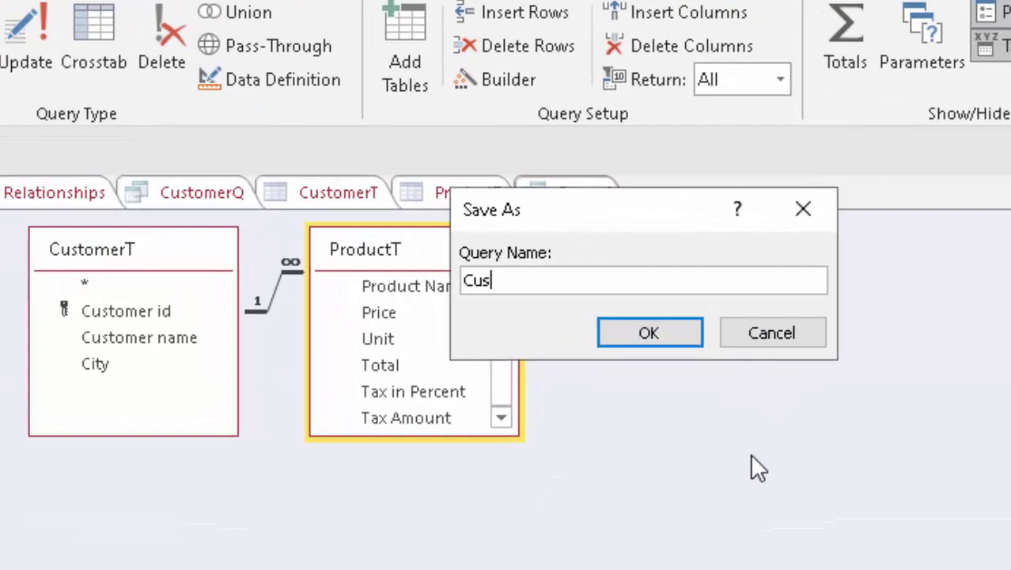
type("tomer")
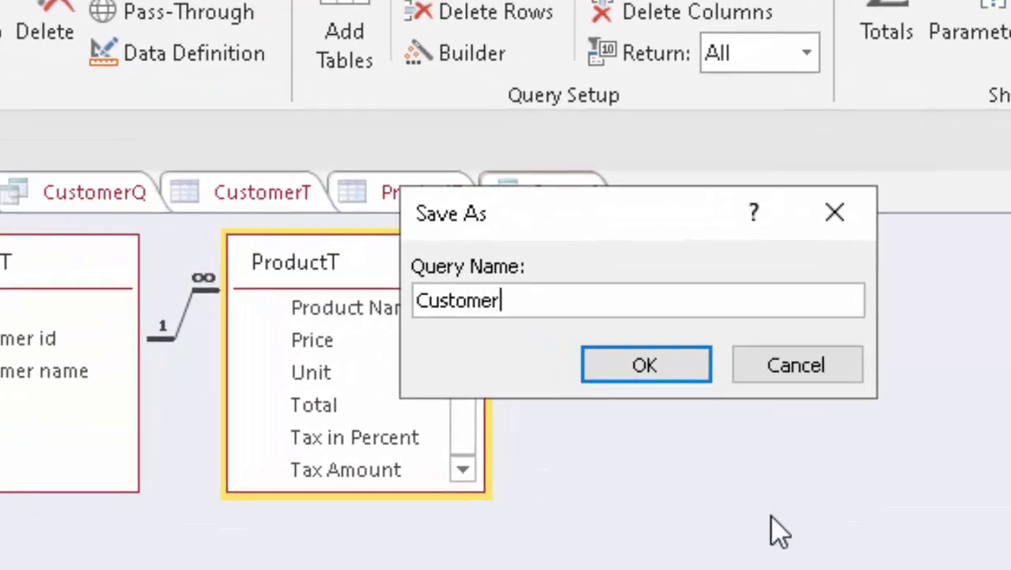
type("Q1")
left_click(632, 374)
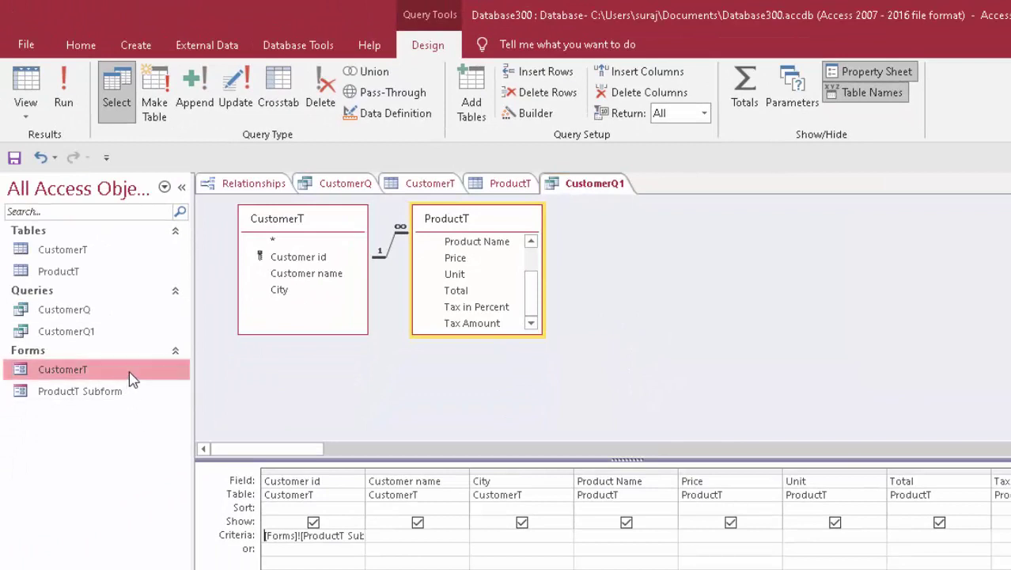
Open the CustomerT form, check its Customer id combo list, then close the form
double_click(130, 372)
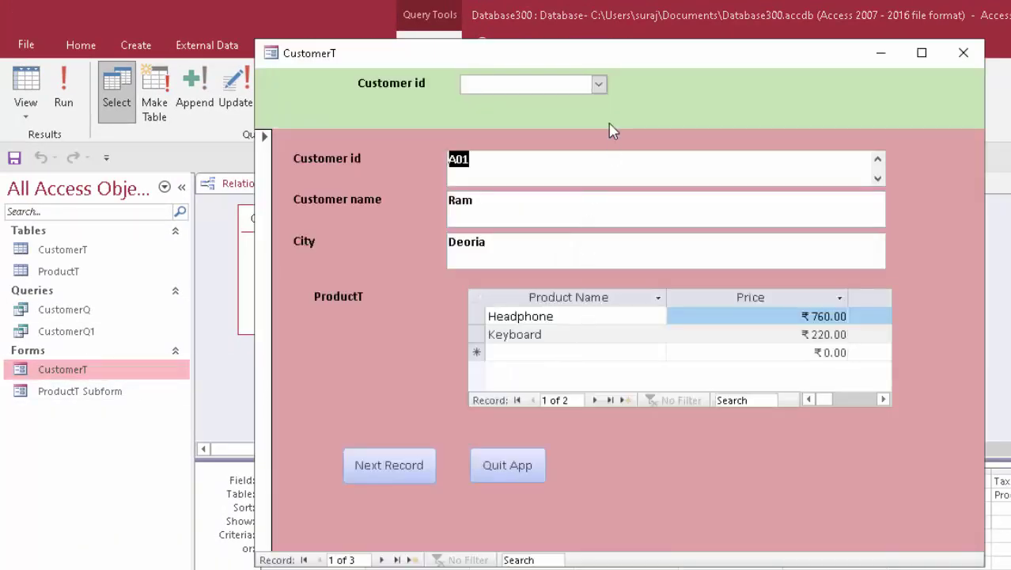
left_click(599, 84)
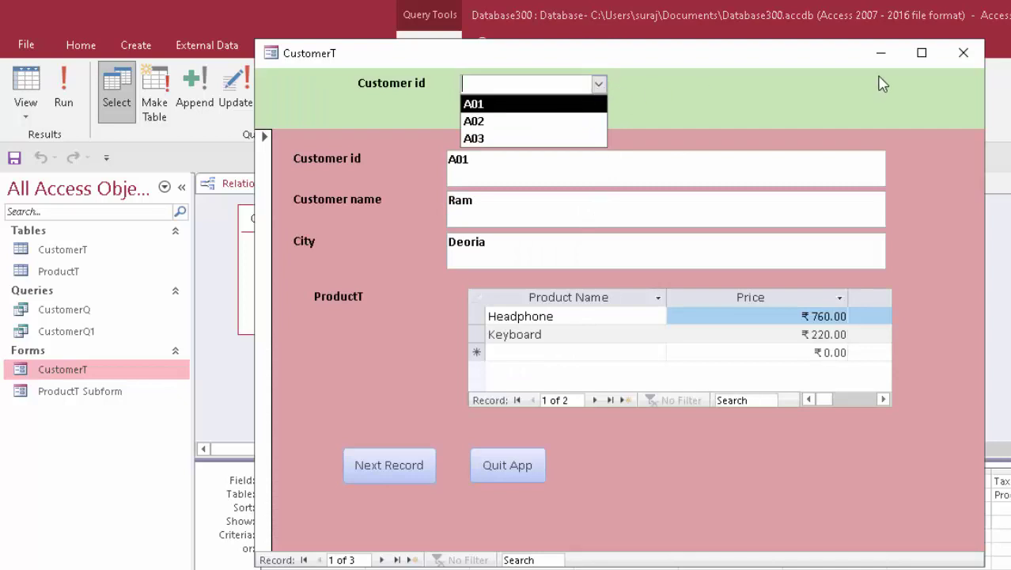
left_click(963, 52)
left_click(964, 52)
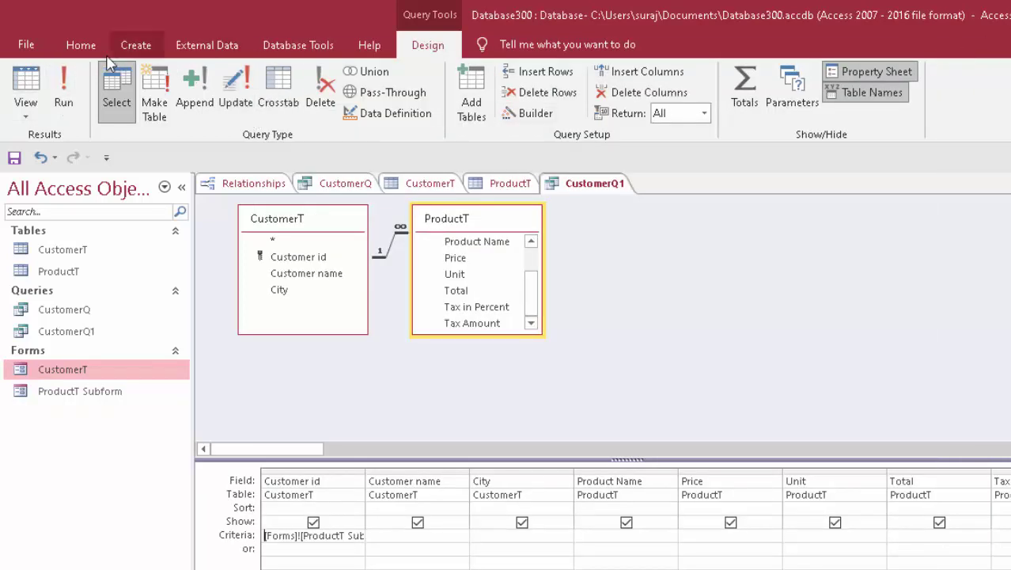
left_click(135, 45)
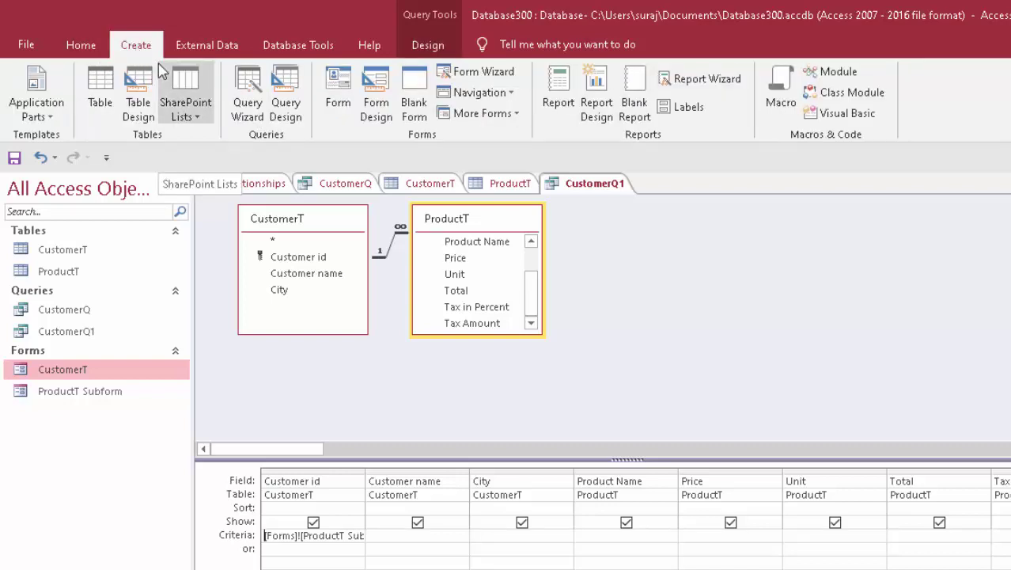
Start a Report Wizard with all CustomerQ1 fields, grouped by Customer id
left_click(683, 80)
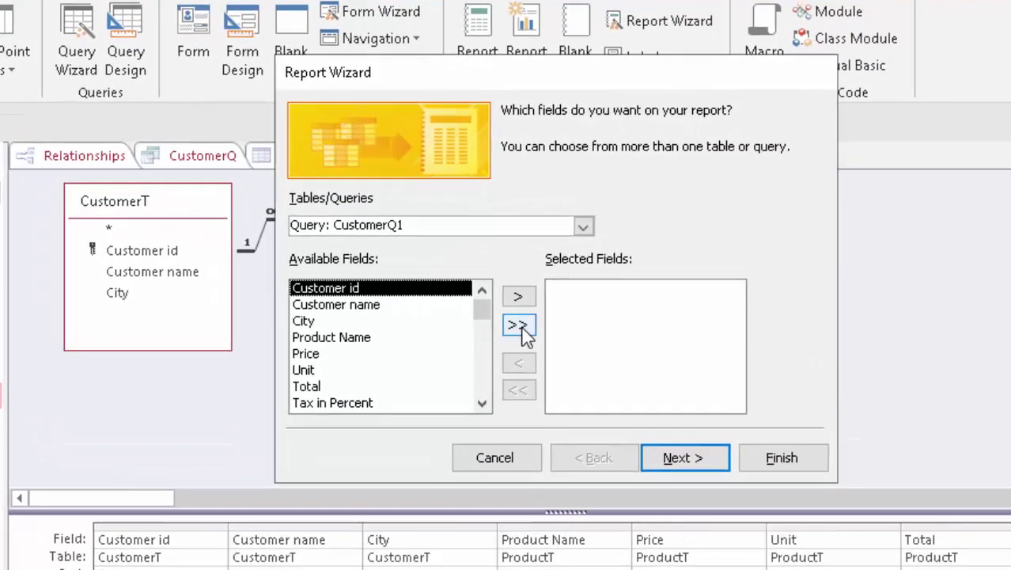
left_click(589, 314)
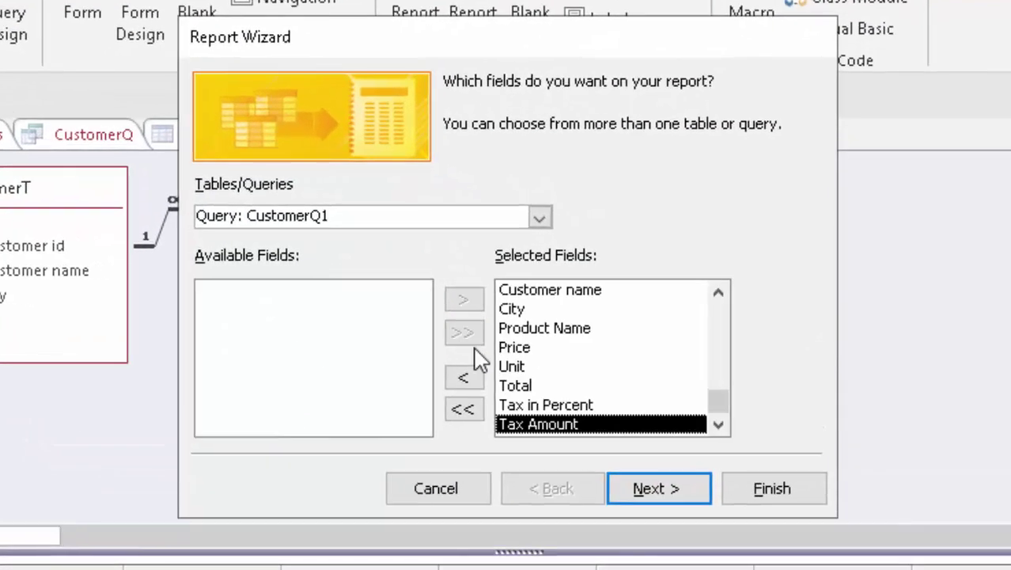
left_click(661, 486)
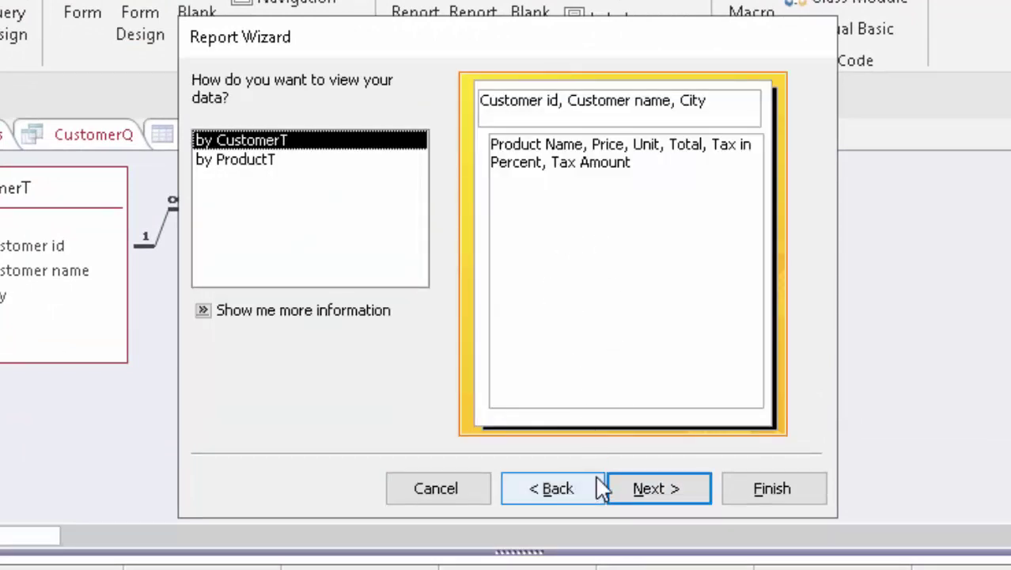
left_click(653, 489)
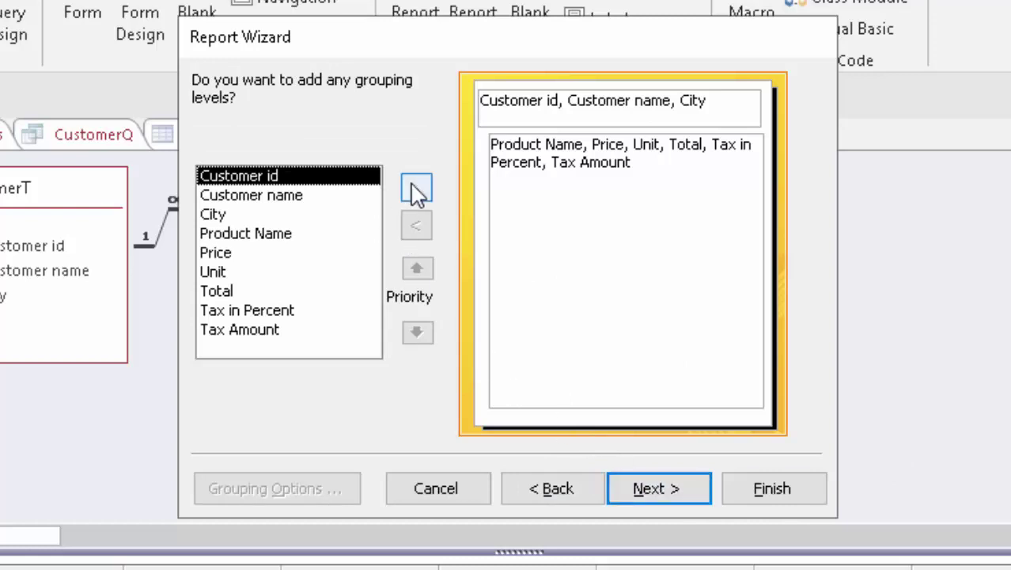
left_click(417, 189)
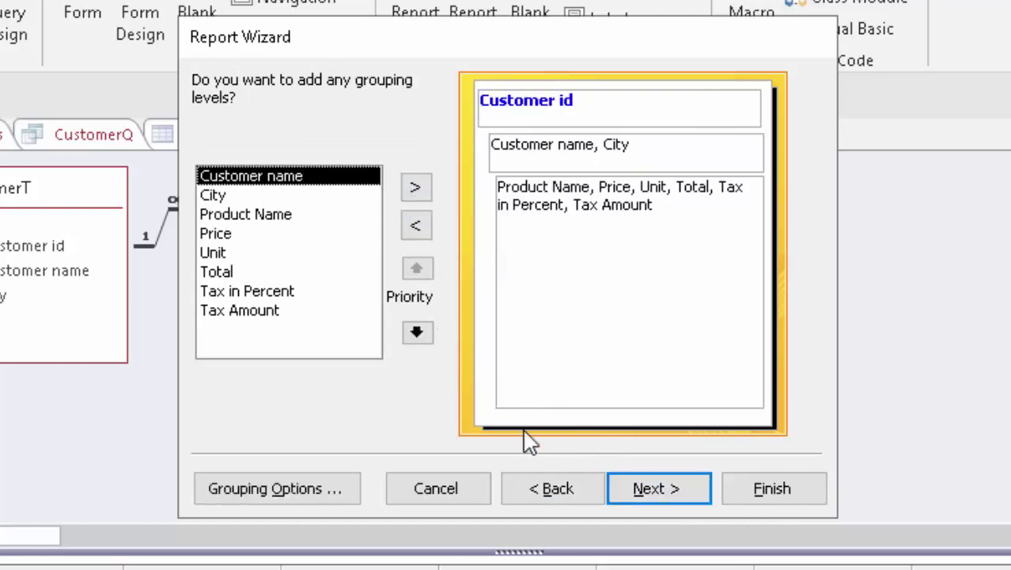
left_click(668, 491)
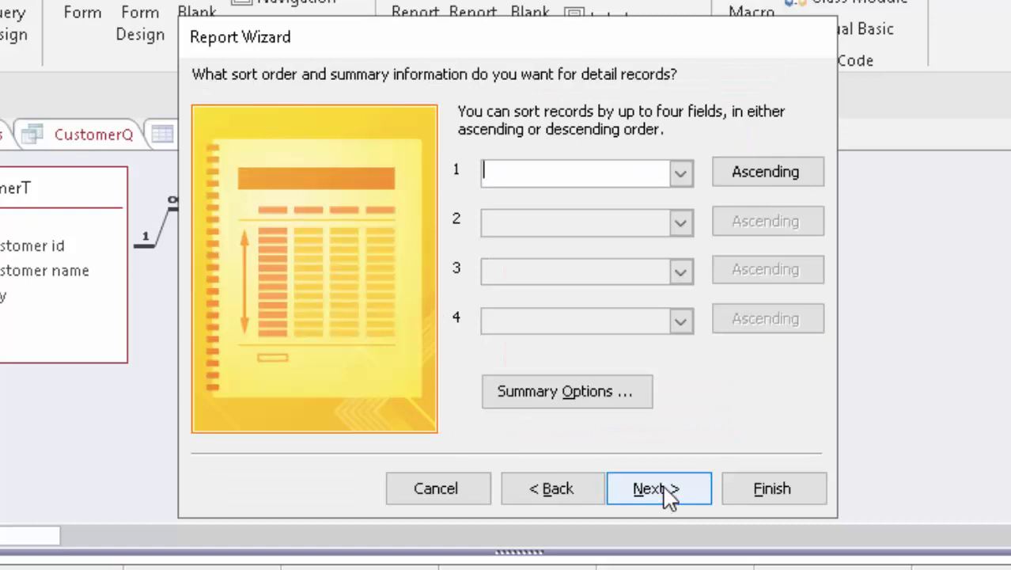
Sort details by Product Name, choose Outline layout, and finish into Design view
left_click(683, 174)
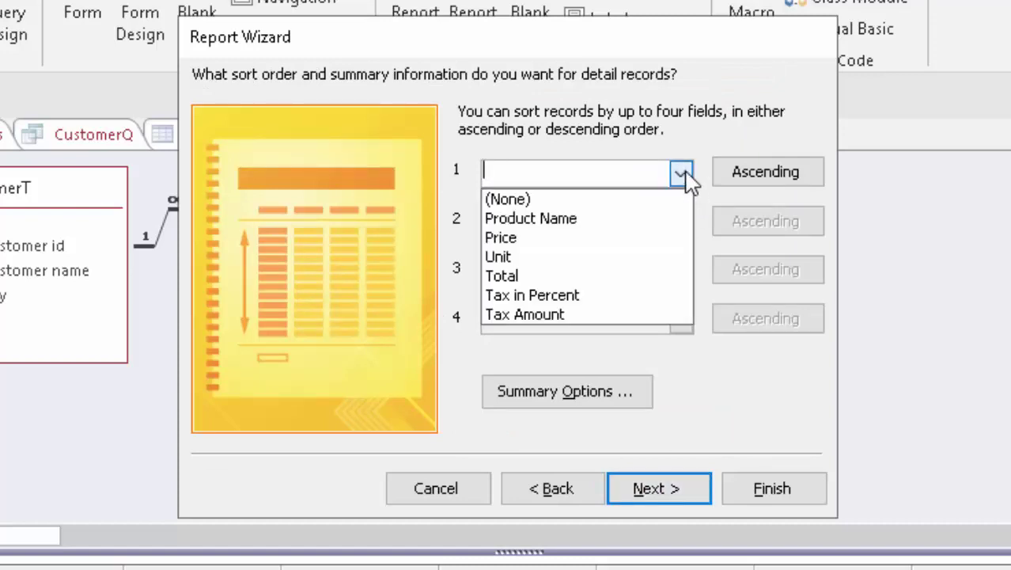
left_click(642, 220)
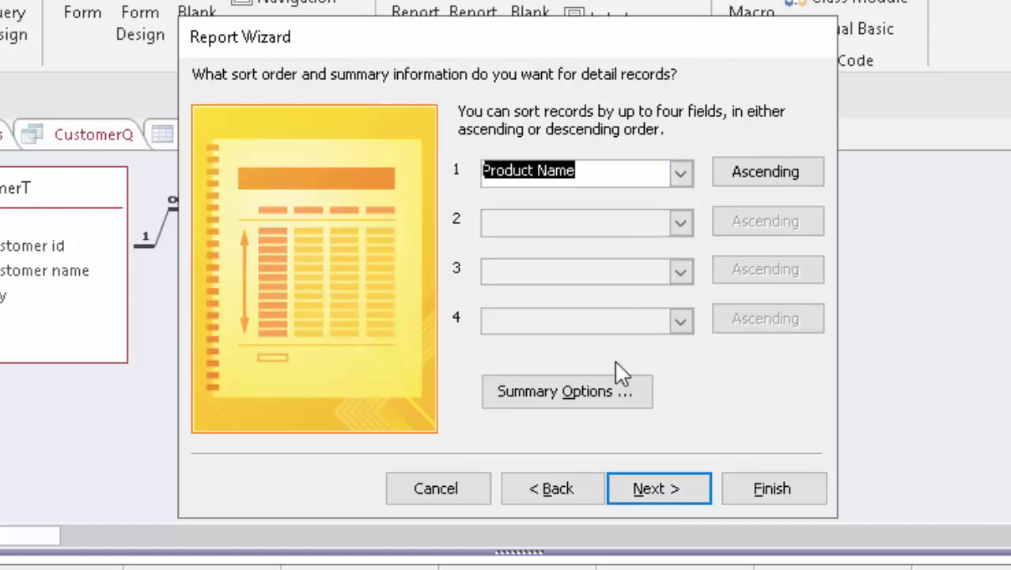
left_click(677, 498)
left_click(590, 207)
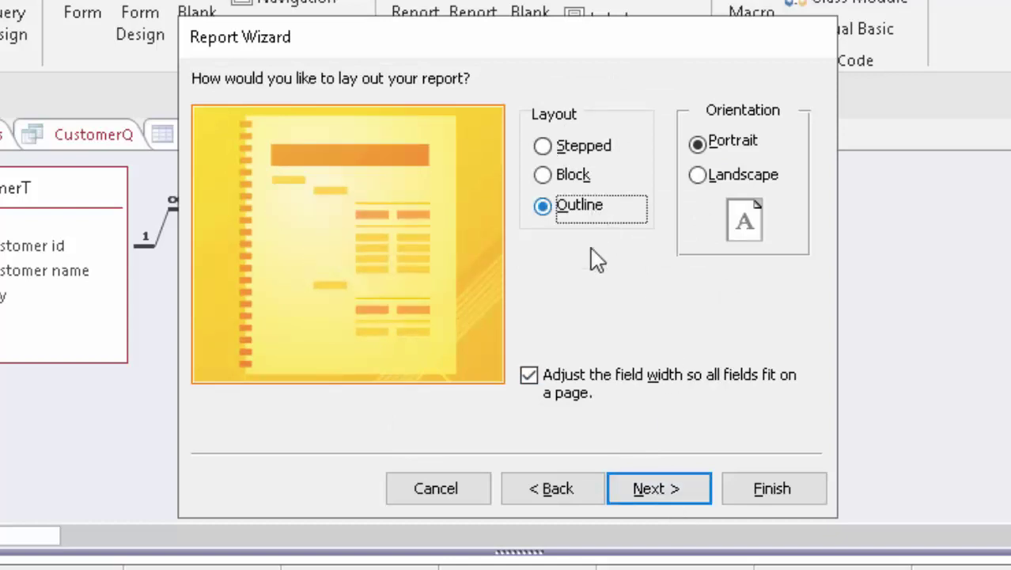
left_click(695, 498)
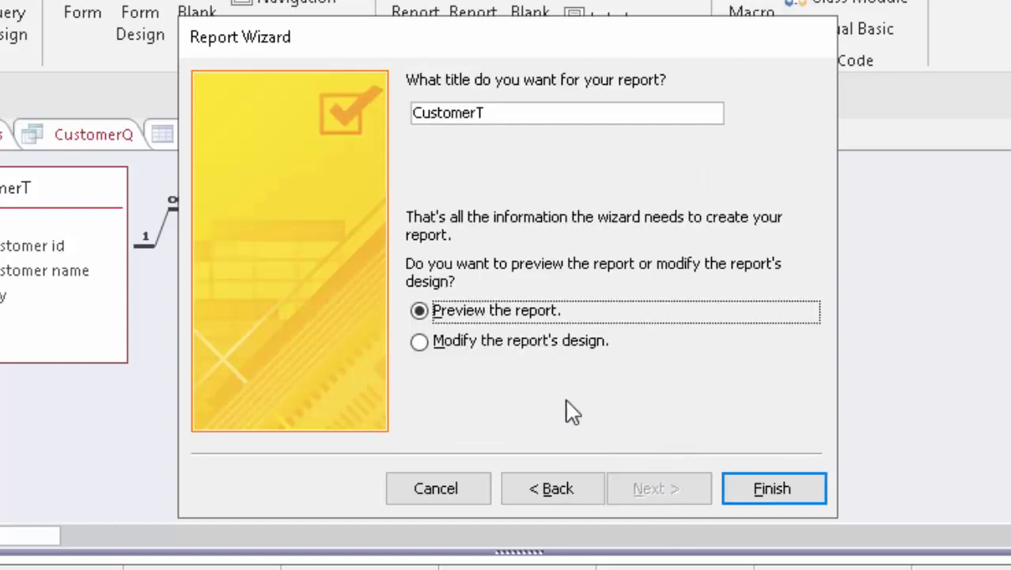
left_click(543, 342)
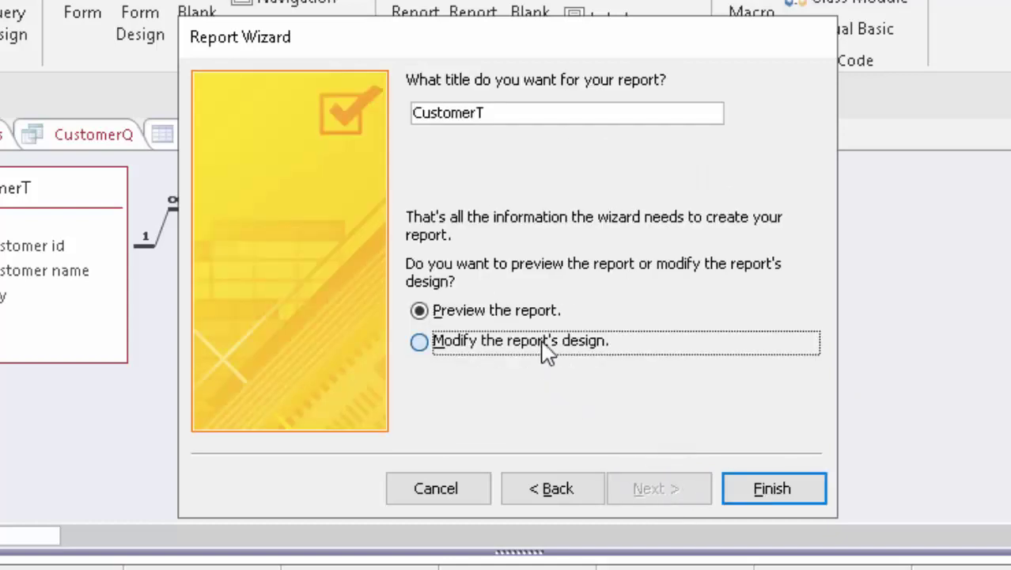
left_click(780, 494)
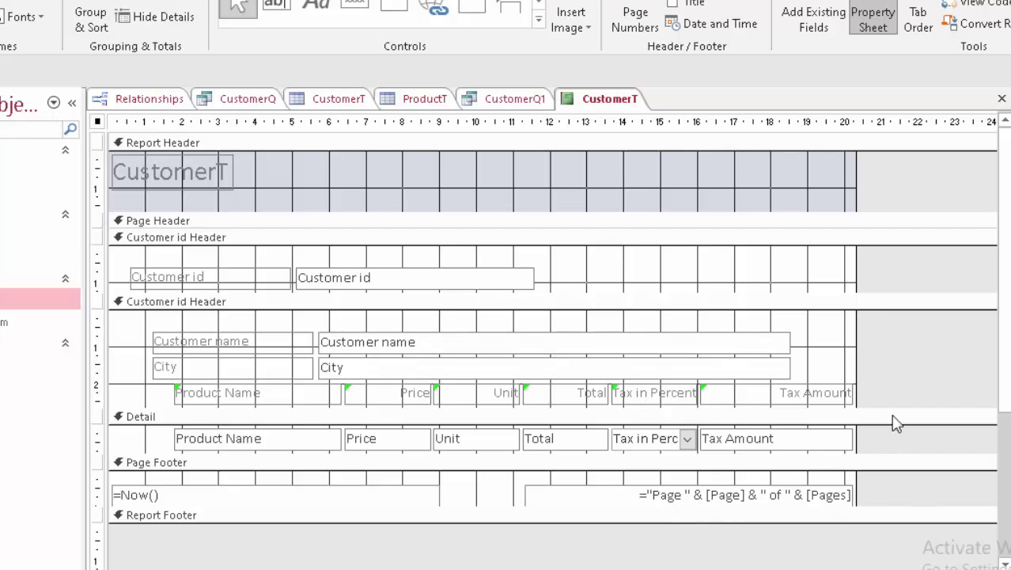
Widen the CustomerT report to about 22.9 cm and view it in Report View for customer A01
key("ctrl+a")
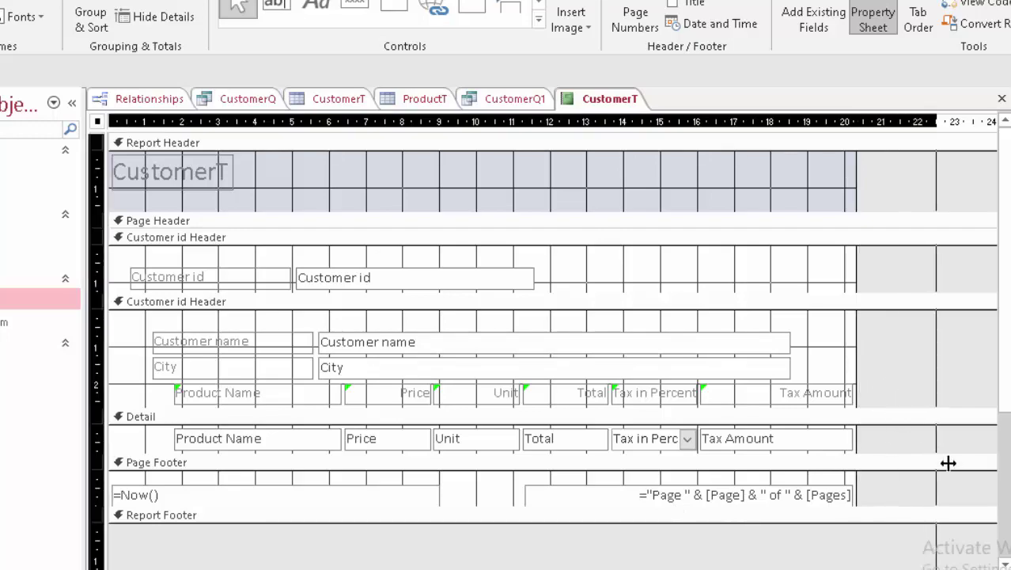
left_click_drag(876, 378, 948, 463)
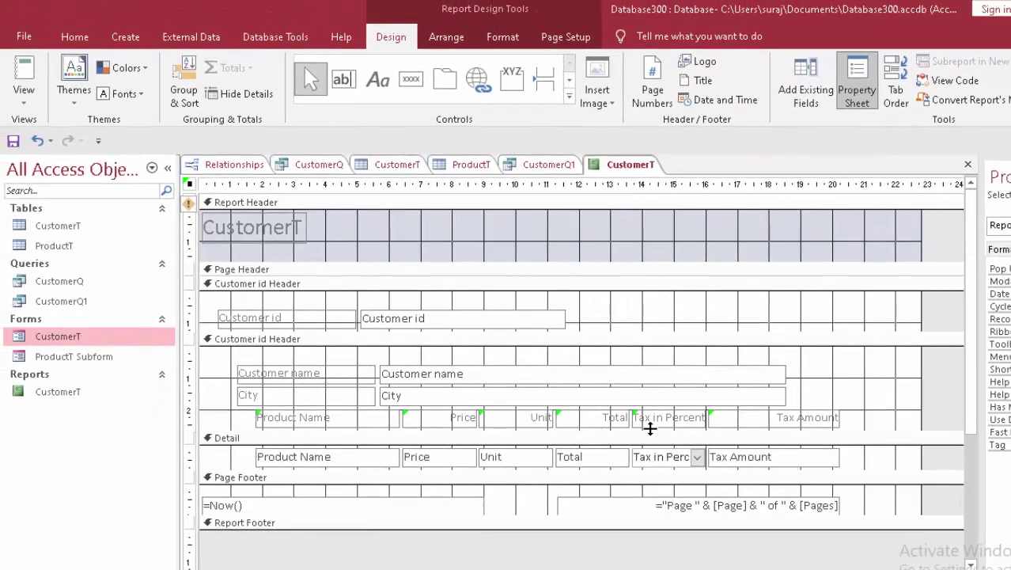
left_click(22, 72)
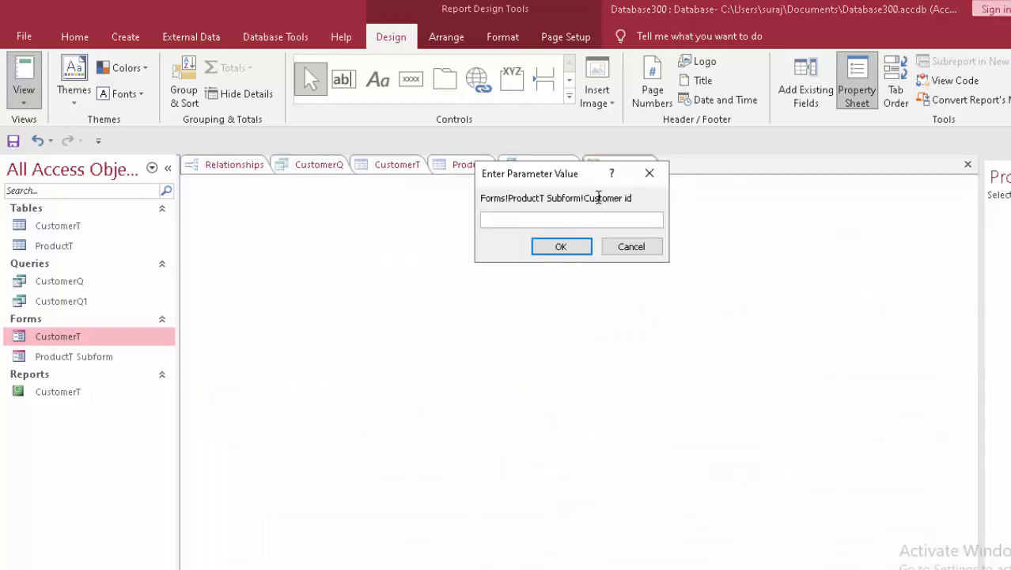
left_click(650, 173)
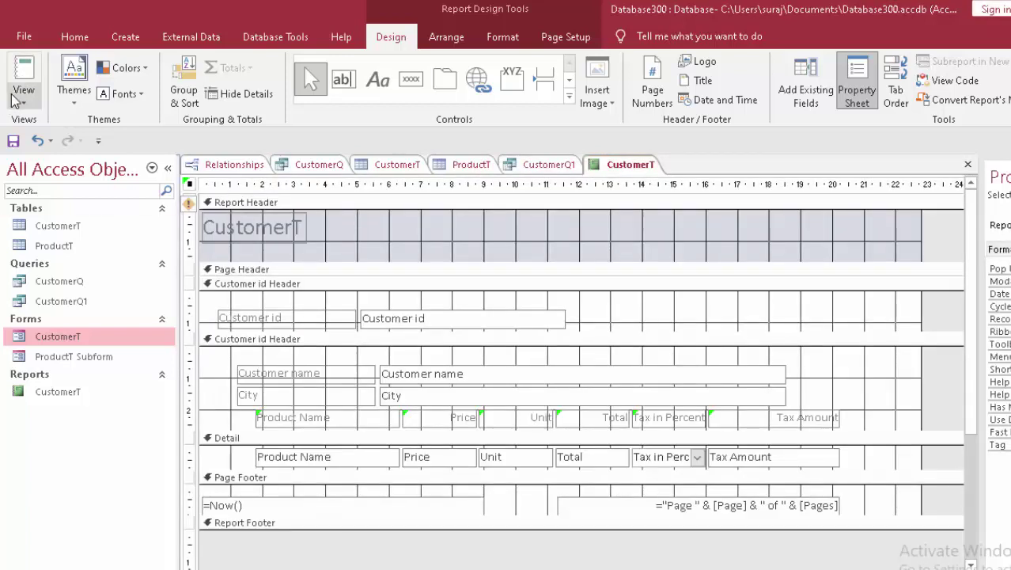
left_click(18, 95)
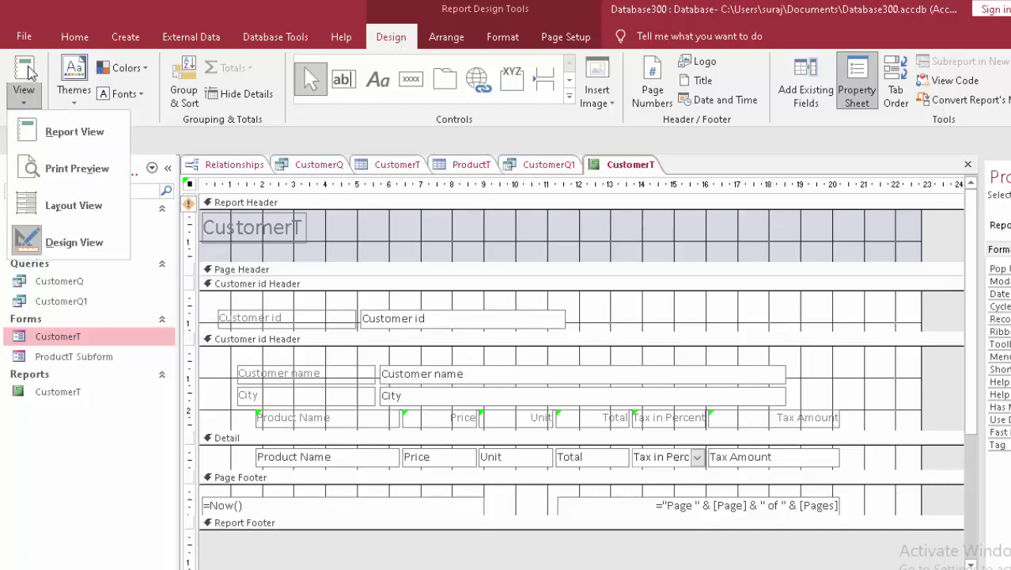
left_click(30, 72)
type("A01")
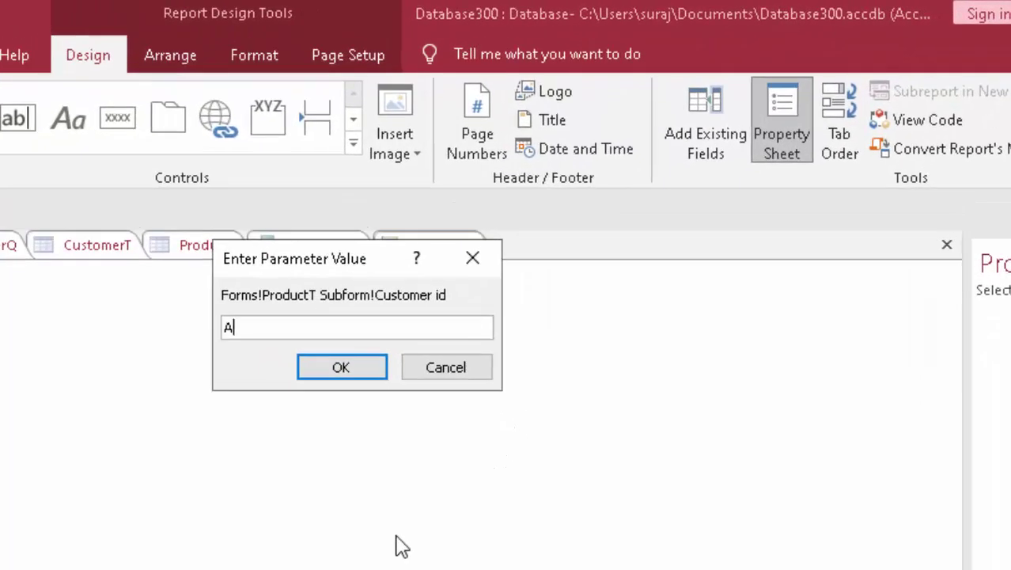
key("Return")
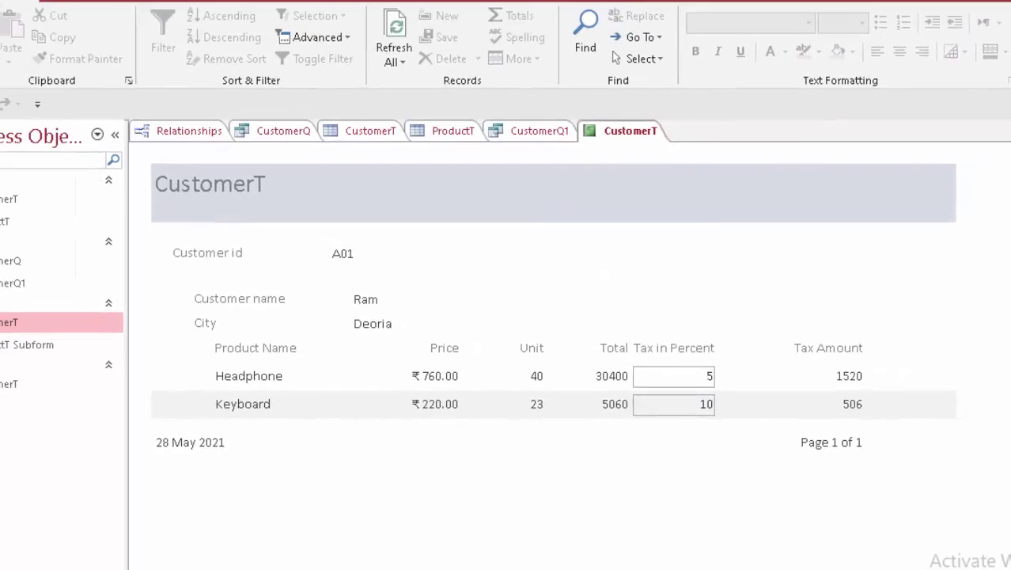
Show the CustomerT report in Print Preview, dismissing the page width warning
key("alt+f")
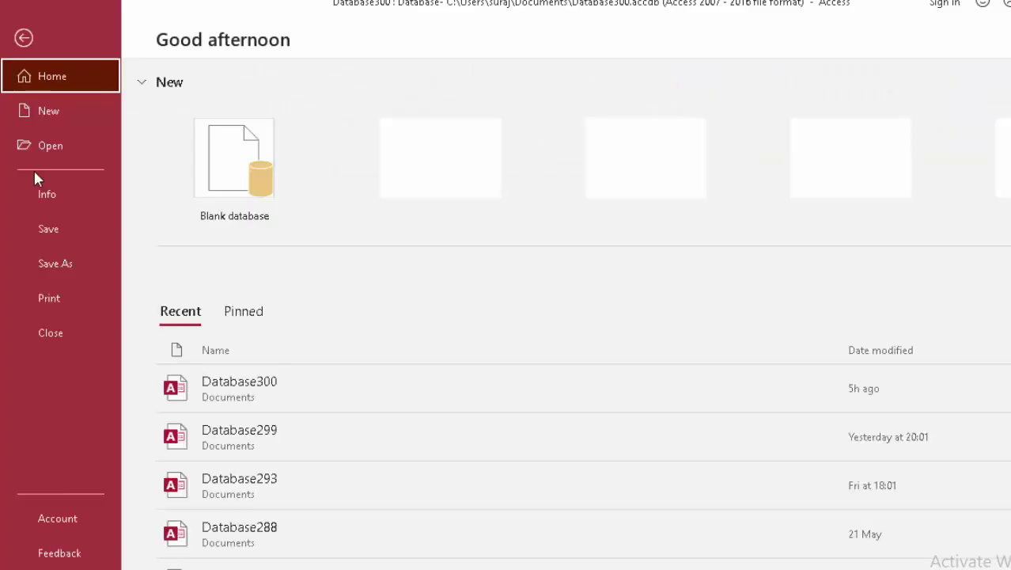
left_click(63, 297)
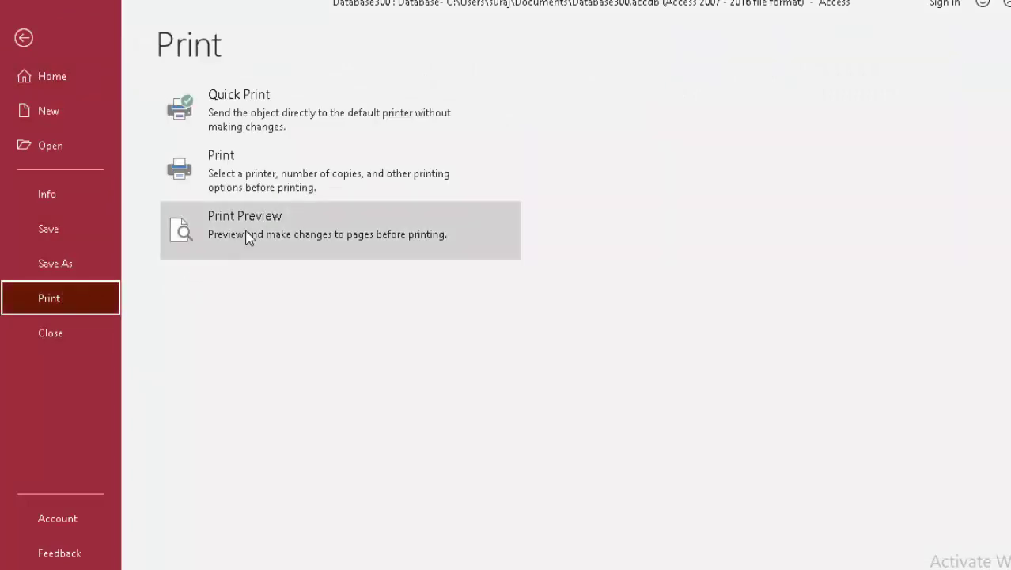
left_click(248, 236)
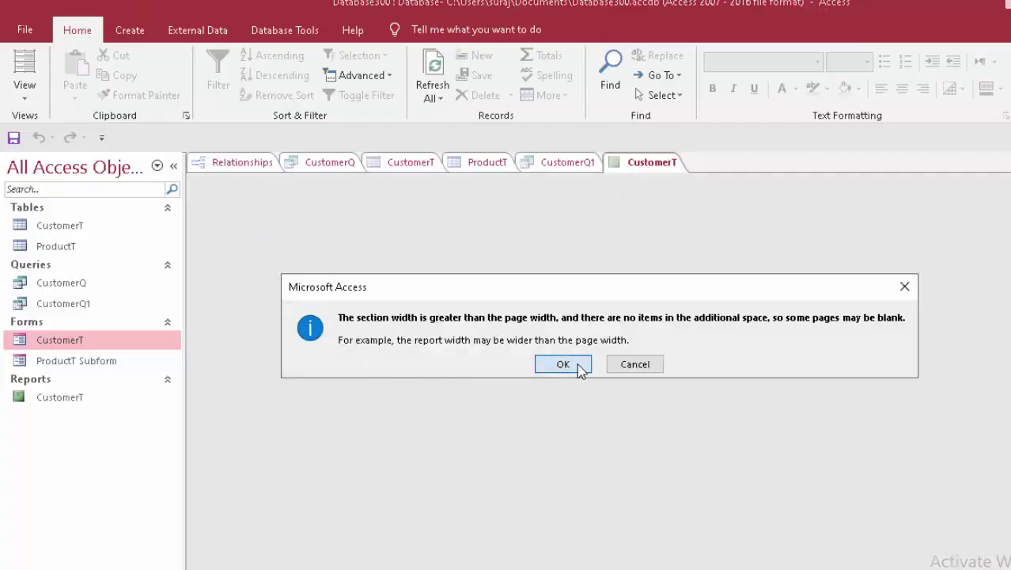
left_click(562, 364)
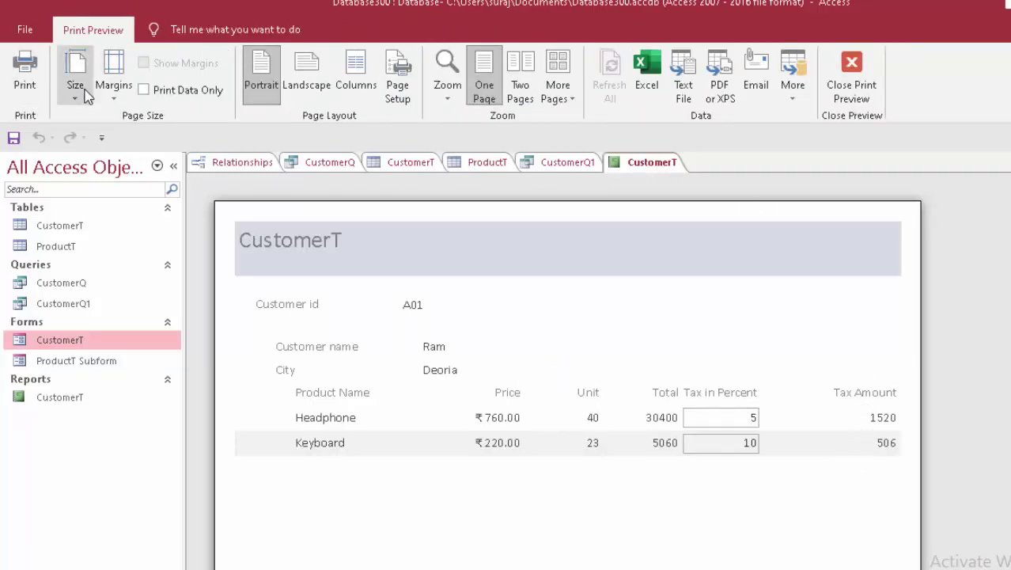
Apply the Normal margin preset and bring up Page Setup with 6.35 mm margins
left_click(111, 91)
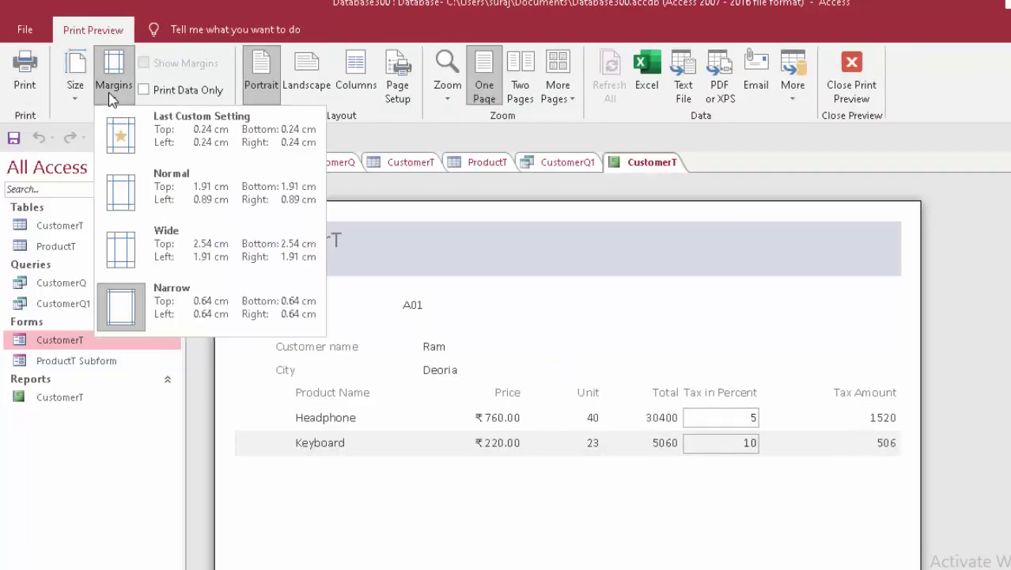
left_click(176, 195)
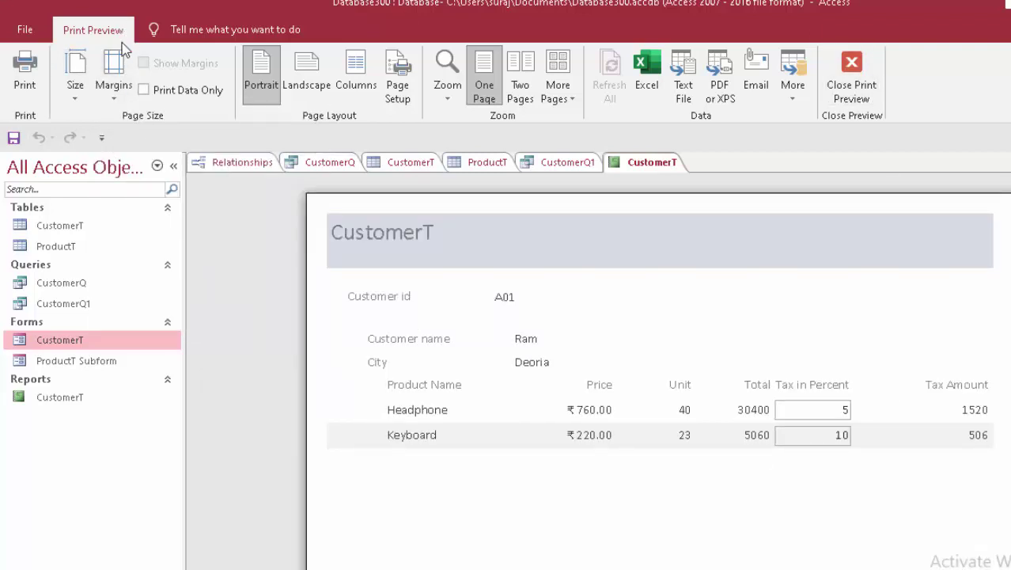
left_click(407, 98)
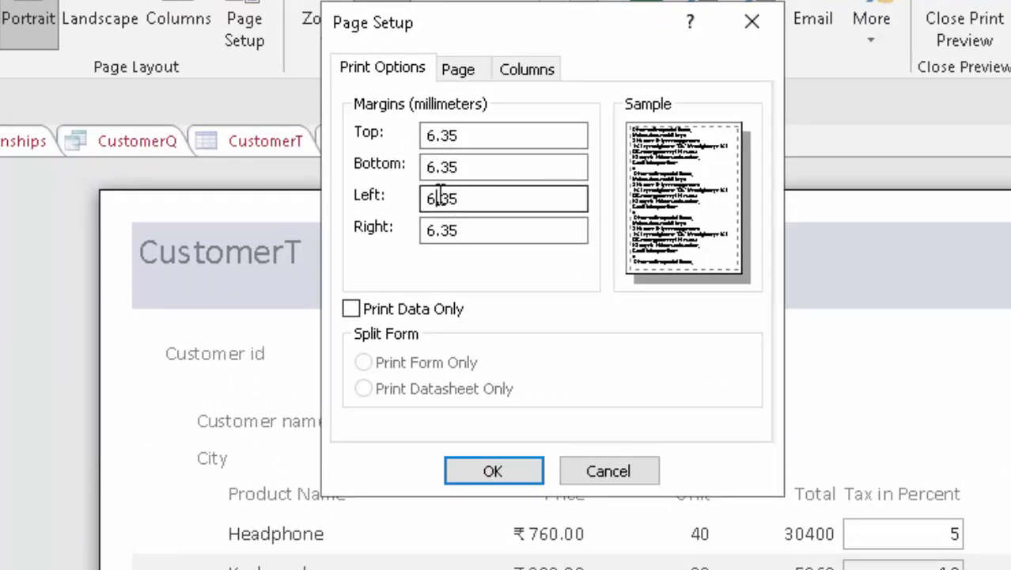
Set the right margin to 3.35 mm and the left margin to 4.35 mm, accepting the width warning
left_click(438, 198)
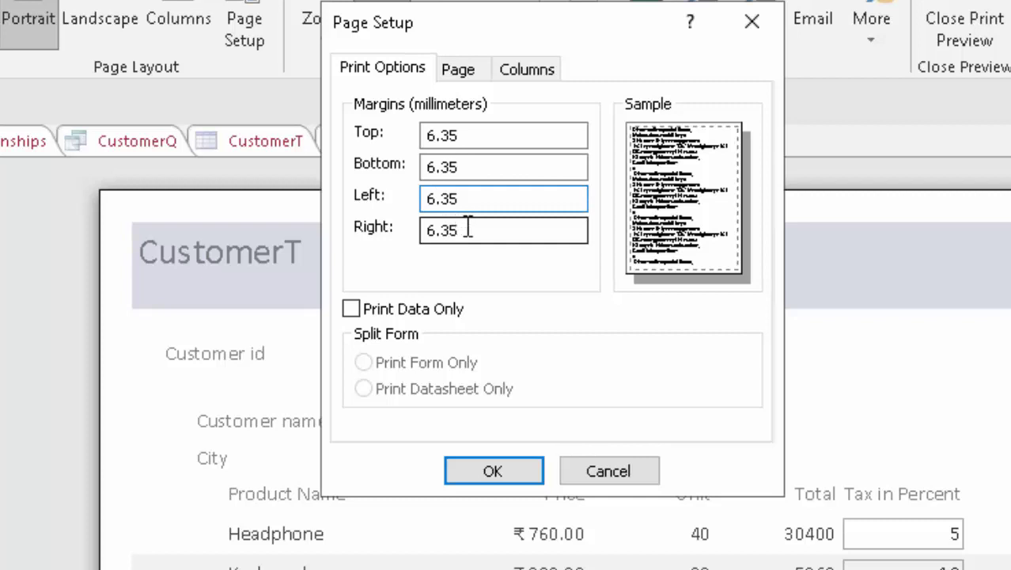
left_click(436, 229)
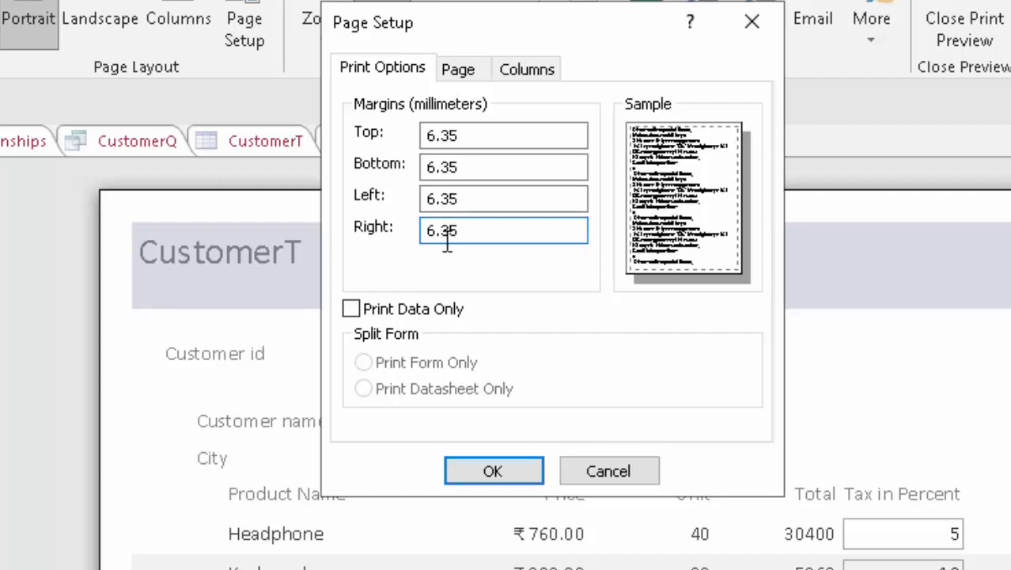
key("BackSpace")
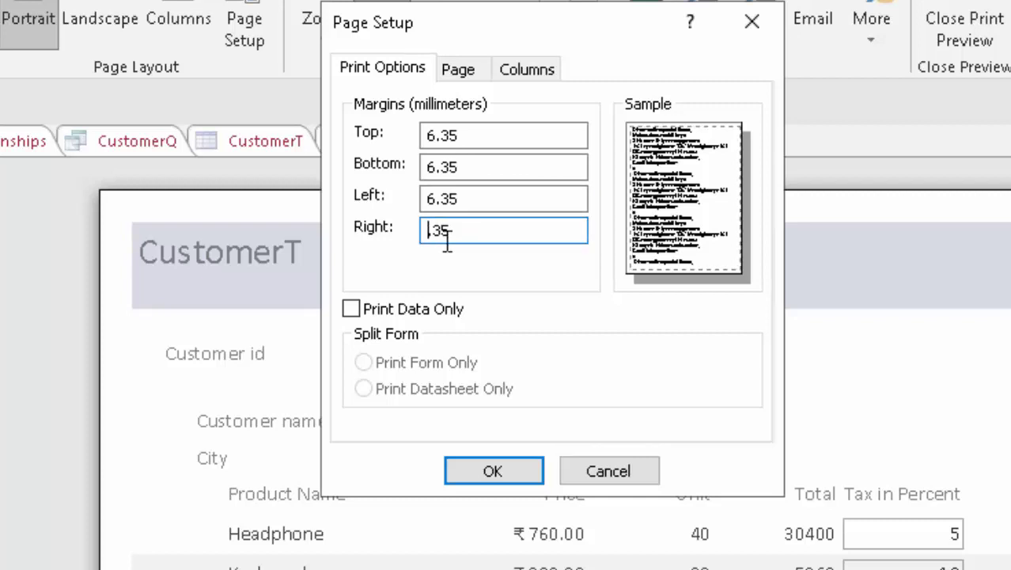
type("3")
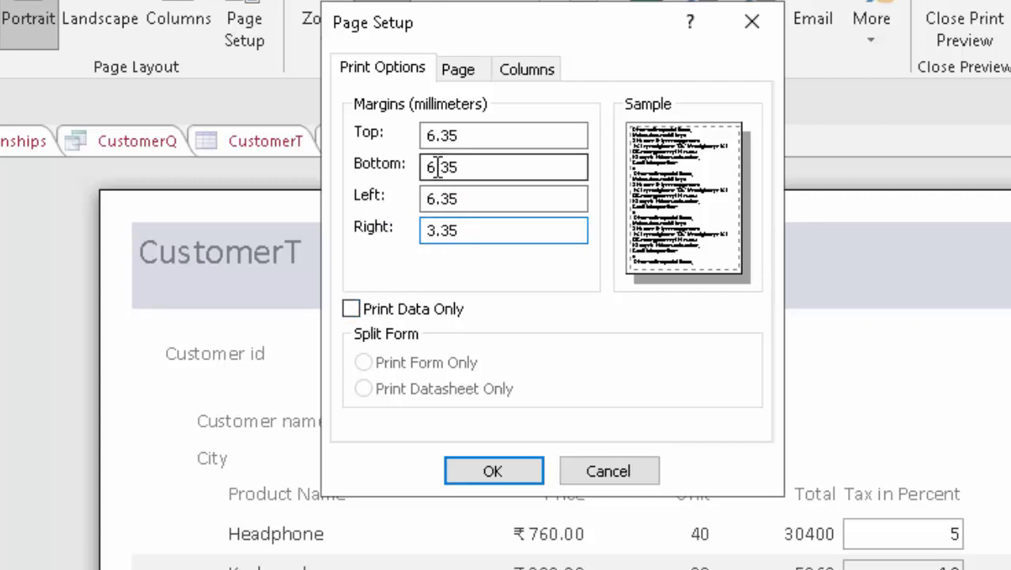
left_click(437, 199)
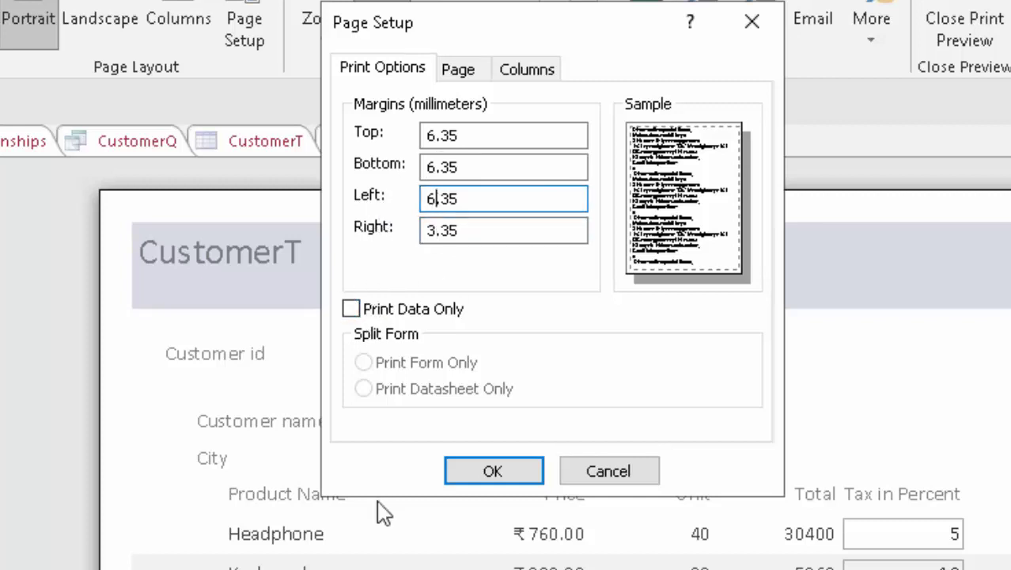
key("BackSpace")
type("4")
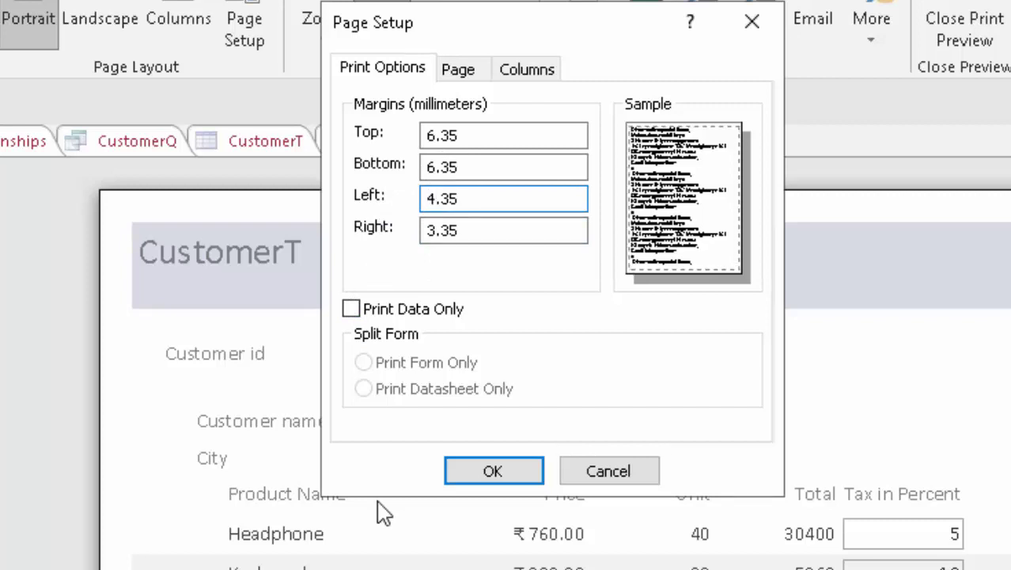
left_click(518, 475)
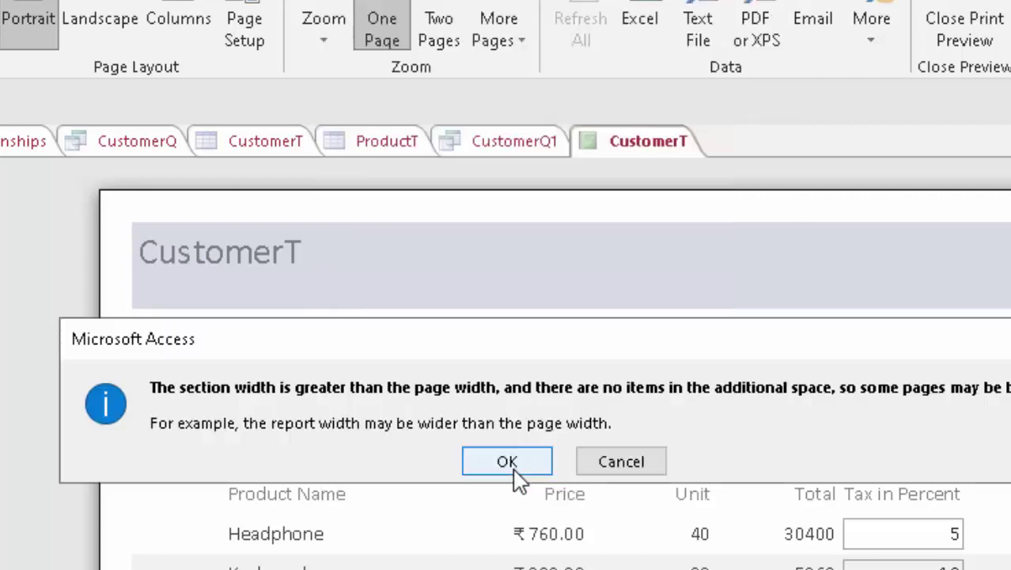
left_click(514, 472)
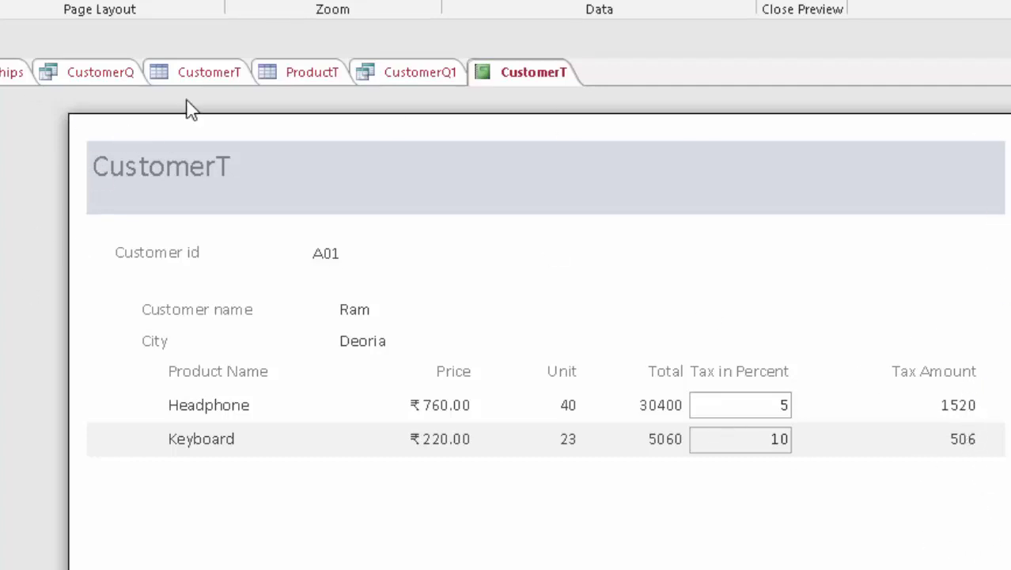
Quit from the CustomerT form, saving the Relationships layout, CustomerQ query and CustomerT report
left_click(315, 72)
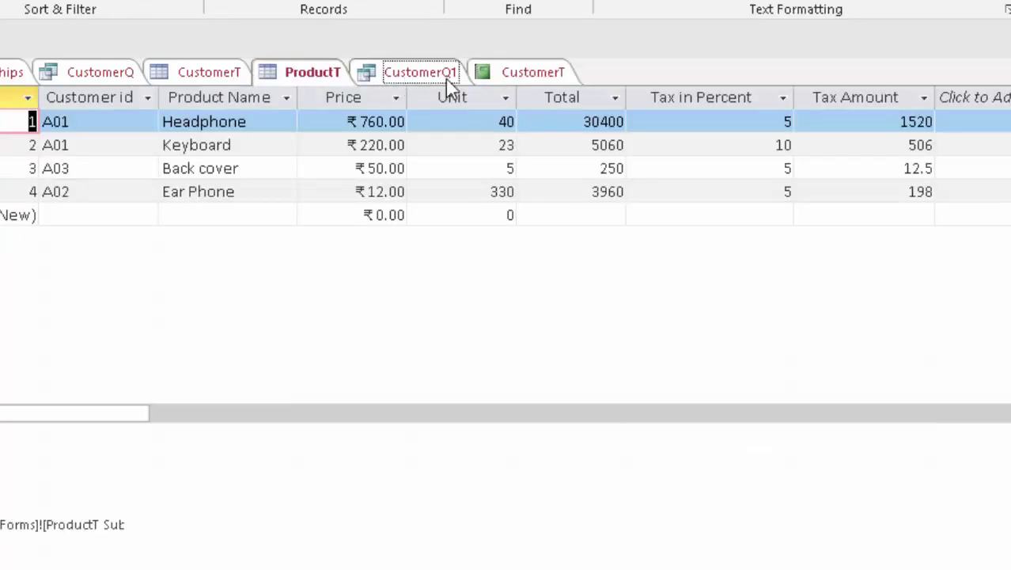
left_click(449, 79)
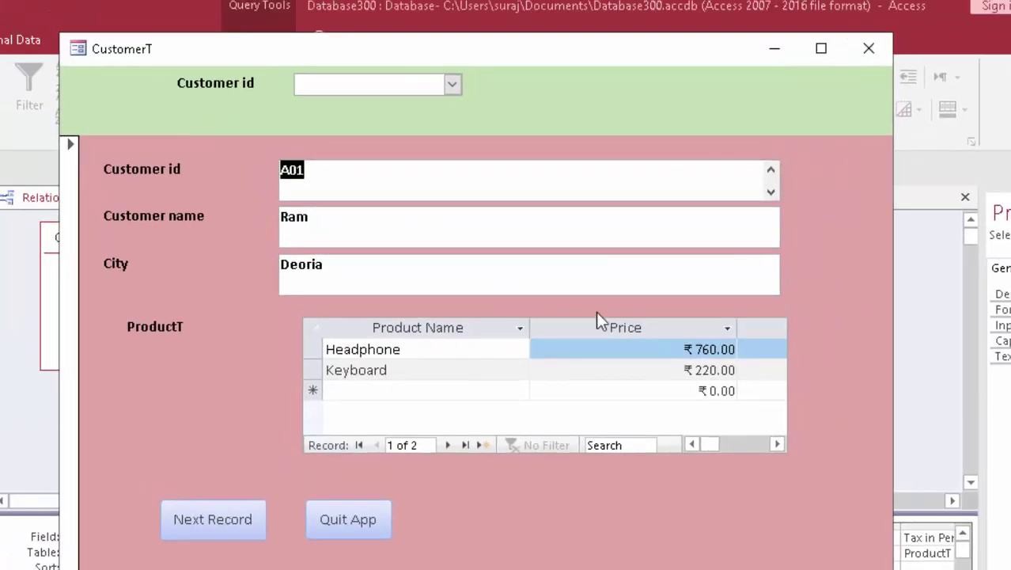
left_click(369, 525)
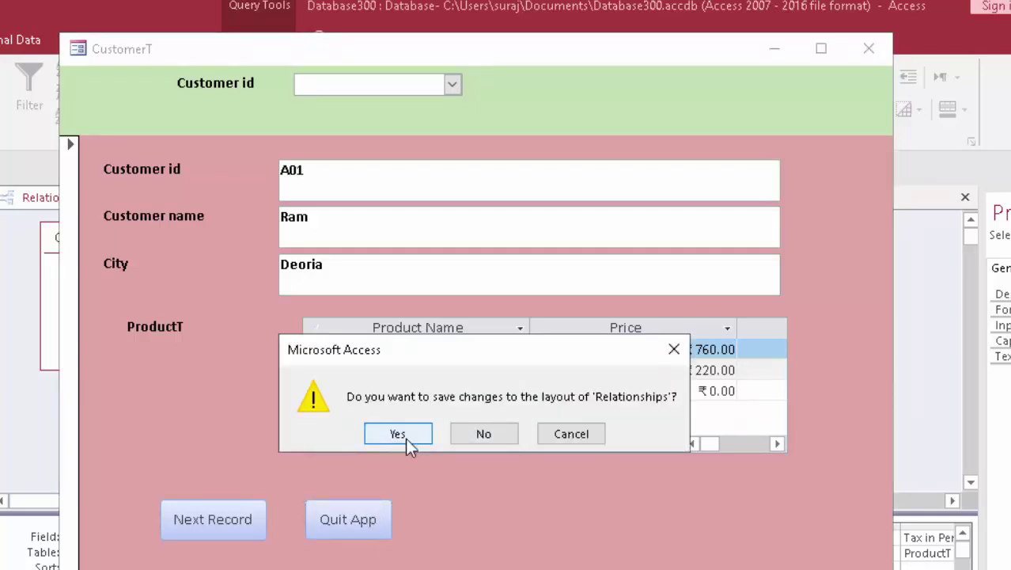
left_click(398, 434)
left_click(398, 433)
left_click(407, 440)
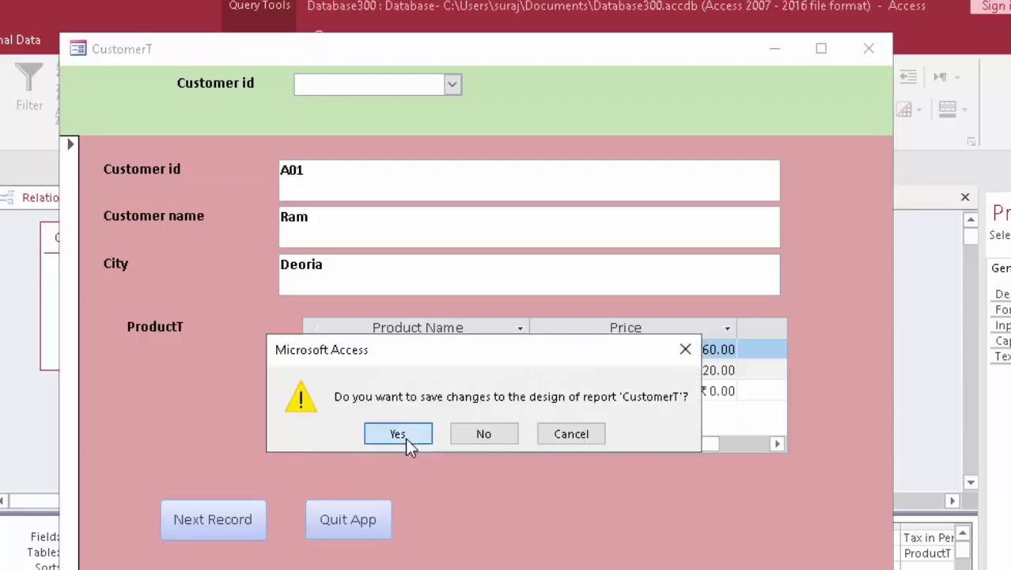